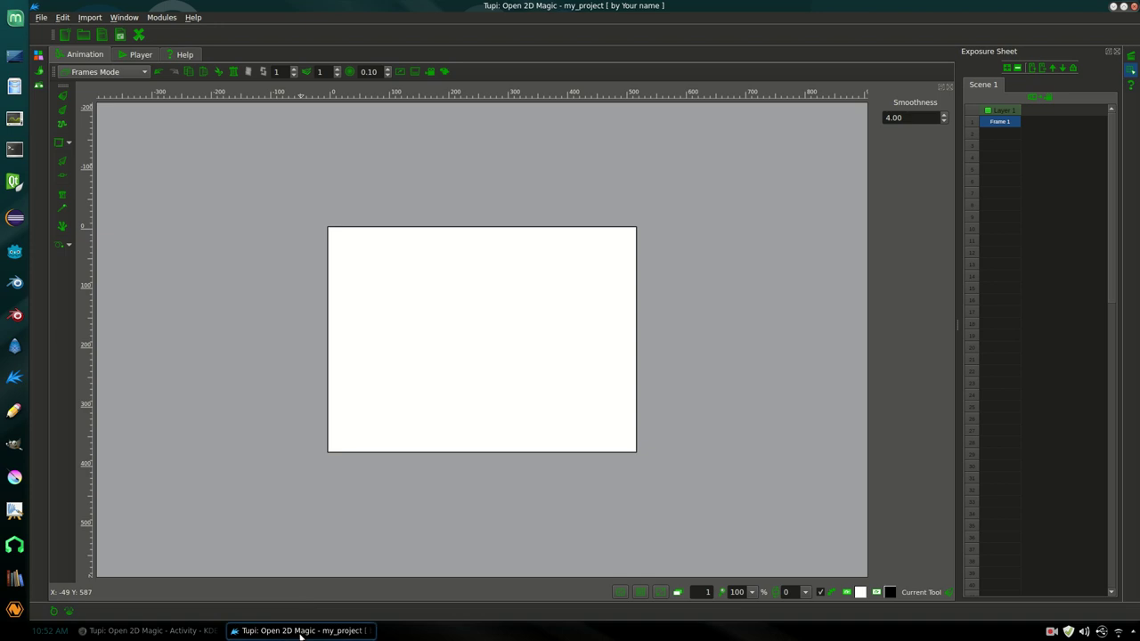
Step: Review the desktop note's points on the Hand tool and high-resolution nodes, and return to the Tupi project
{"action": "left_click", "coordinate": [301, 632]}
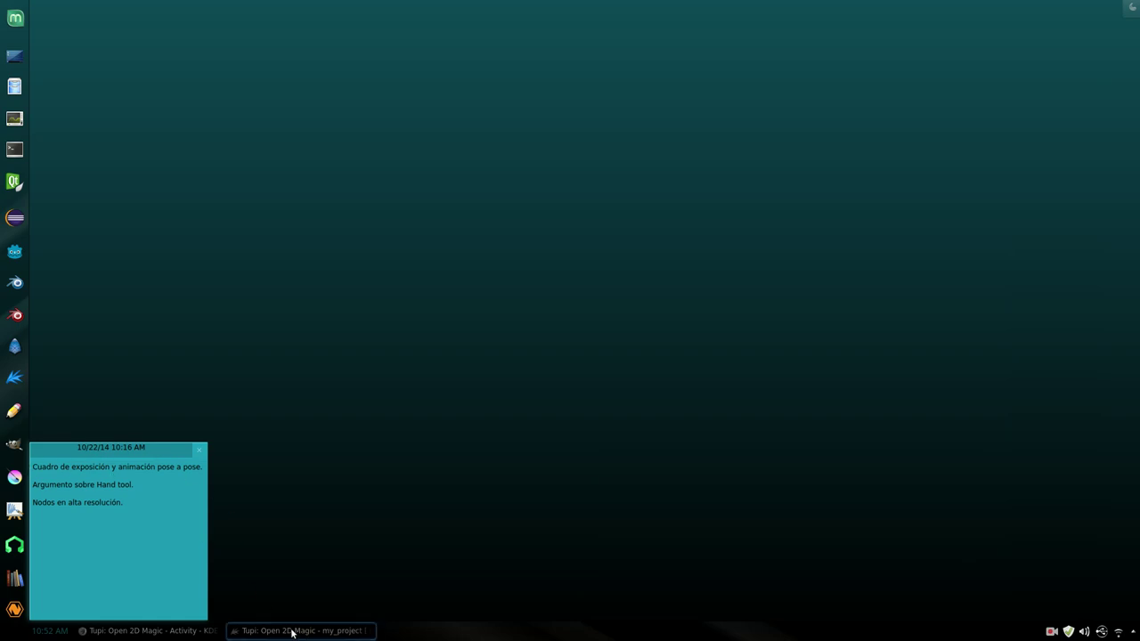
{"action": "mouse_move", "coordinate": [292, 632]}
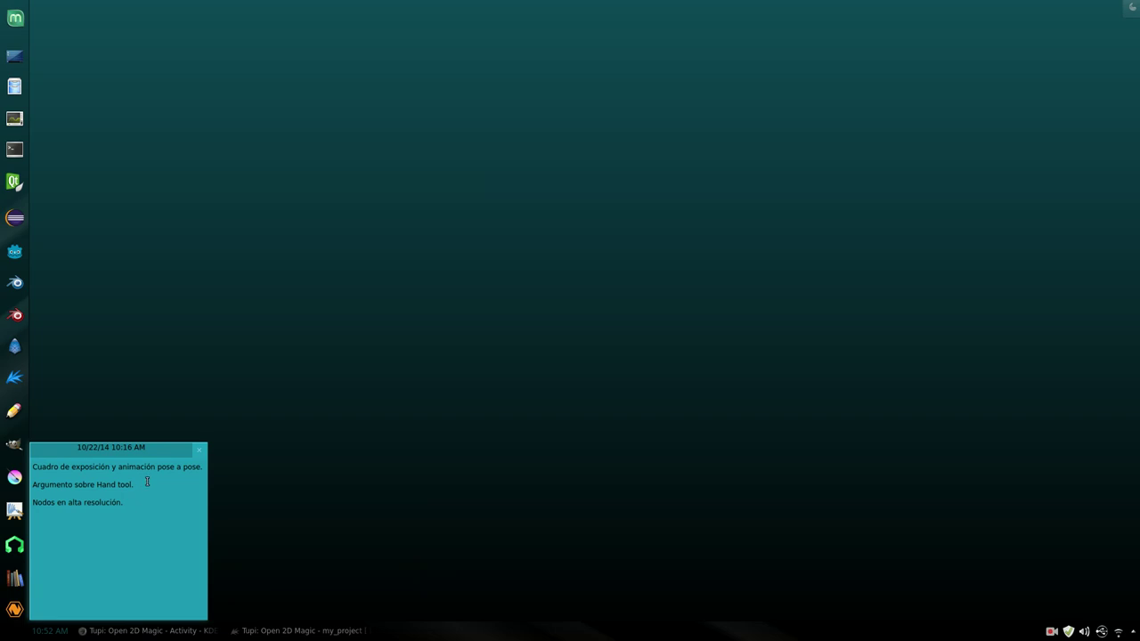
{"action": "left_click_drag", "start_coordinate": [135, 485], "coordinate": [13, 496]}
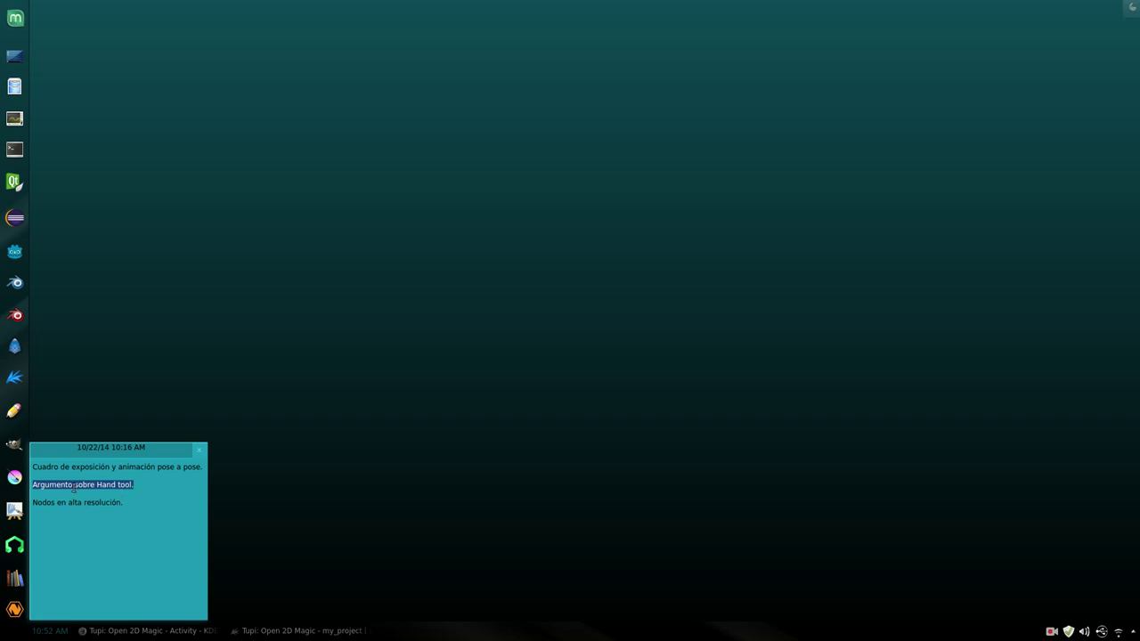
{"action": "left_click_drag", "start_coordinate": [127, 503], "coordinate": [18, 508]}
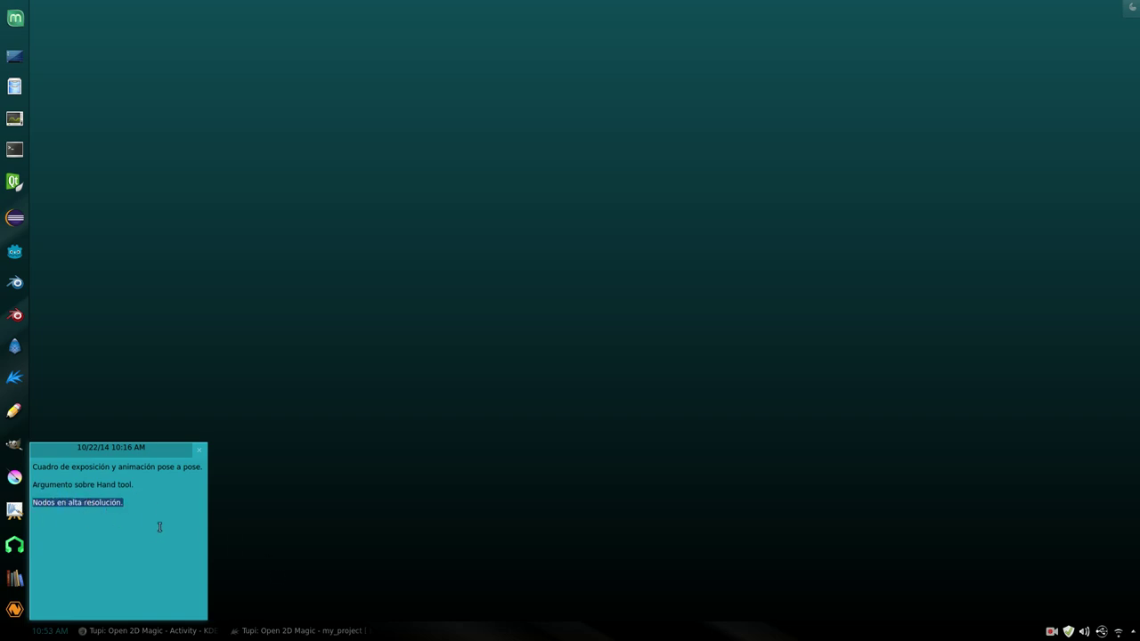
{"action": "left_click", "coordinate": [290, 631]}
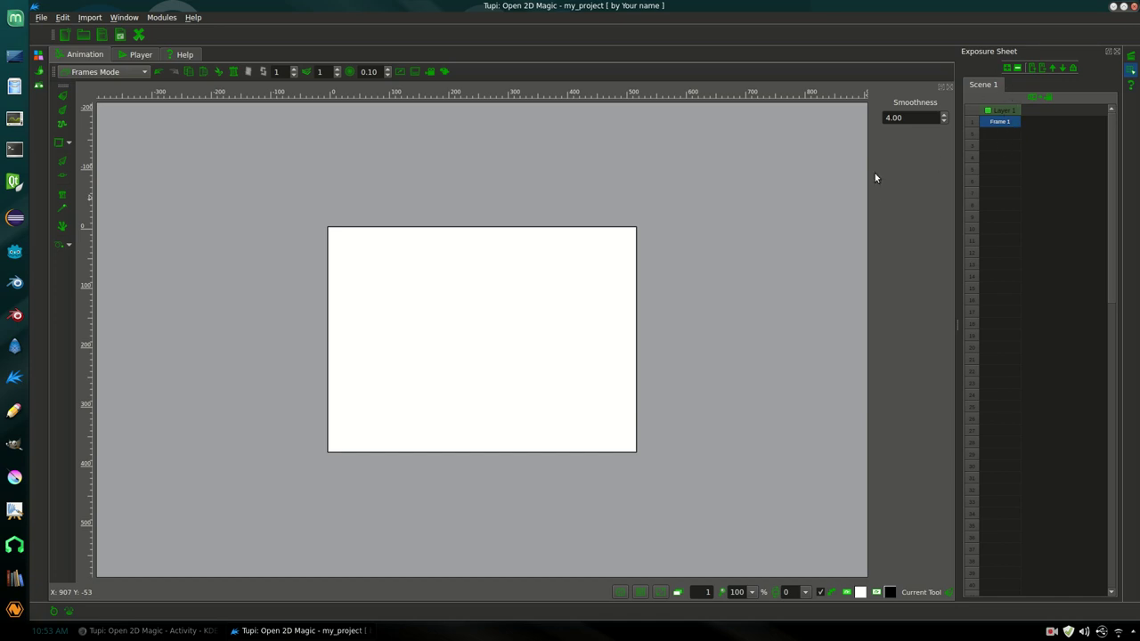
Step: Draw a small circle in the lower-left area of Frame 1 and an oval near the canvas centre in Frame 6 of Layer 1
{"action": "mouse_move", "coordinate": [383, 342]}
{"action": "left_mouse_down"}
{"action": "mouse_move", "coordinate": [377, 355]}
{"action": "mouse_move", "coordinate": [410, 359]}
{"action": "mouse_move", "coordinate": [408, 339]}
{"action": "mouse_move", "coordinate": [383, 342]}
{"action": "left_mouse_up"}
{"action": "left_click", "coordinate": [993, 180]}
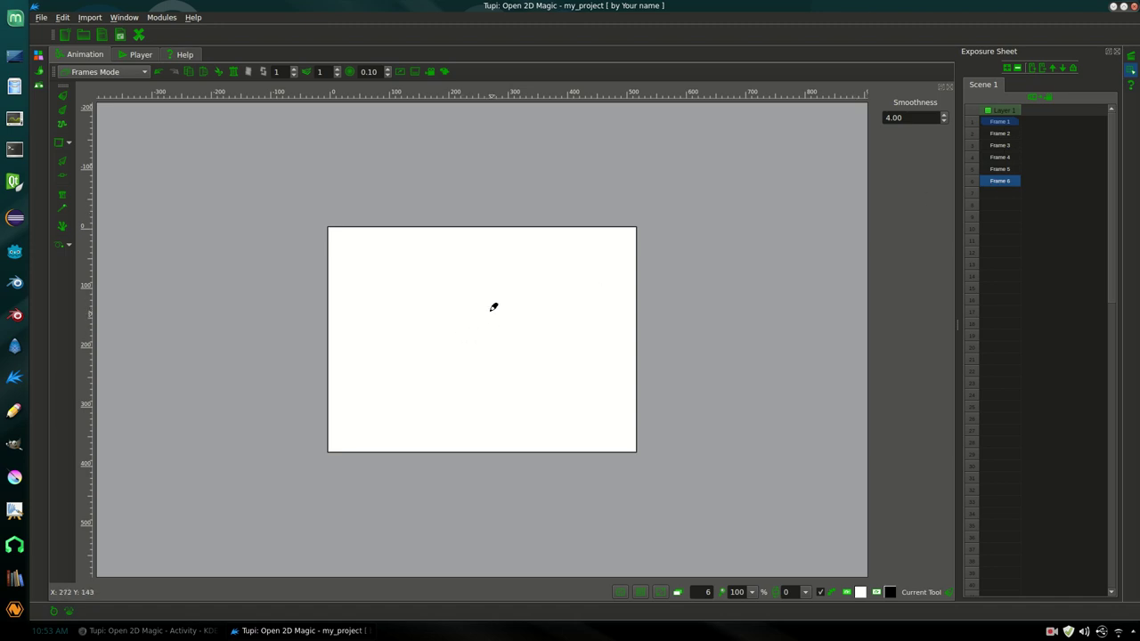
{"action": "mouse_move", "coordinate": [495, 296]}
{"action": "left_mouse_down"}
{"action": "mouse_move", "coordinate": [489, 324]}
{"action": "mouse_move", "coordinate": [508, 334]}
{"action": "mouse_move", "coordinate": [521, 313]}
{"action": "mouse_move", "coordinate": [501, 293]}
{"action": "left_mouse_up"}
Step: Preview the scene in the player, setting the frame rate to 12 FPS, and return to the animation workspace
{"action": "left_click", "coordinate": [139, 55]}
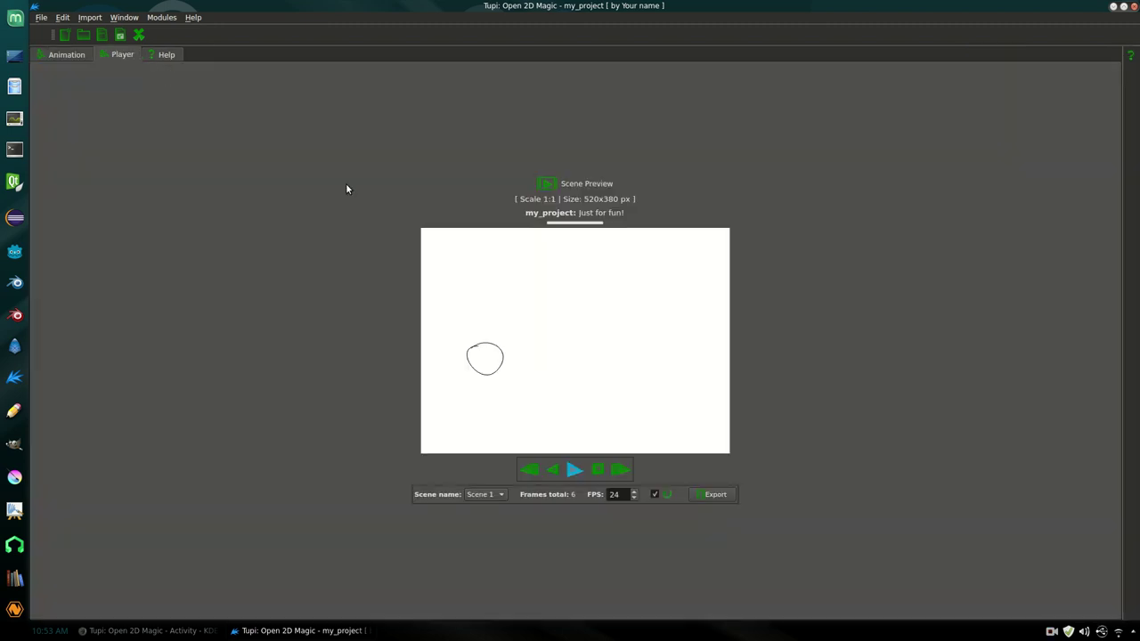
{"action": "left_click", "coordinate": [583, 478]}
{"action": "left_click", "coordinate": [598, 469]}
{"action": "double_click", "coordinate": [622, 495]}
{"action": "type", "text": "12"}
{"action": "left_click", "coordinate": [576, 472]}
{"action": "left_click", "coordinate": [75, 54]}
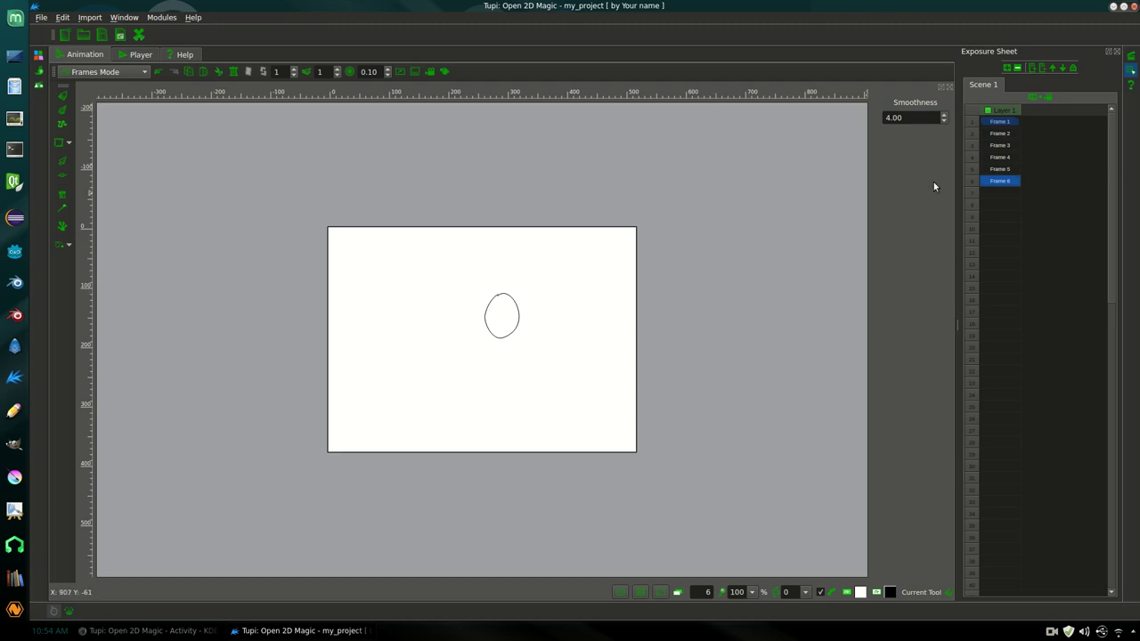
Step: Compare the drawings in Frame 1 and Frame 6 of Layer 1
{"action": "left_click", "coordinate": [1002, 122]}
{"action": "left_click", "coordinate": [1000, 122]}
{"action": "left_click", "coordinate": [1001, 180]}
{"action": "left_click", "coordinate": [1008, 124]}
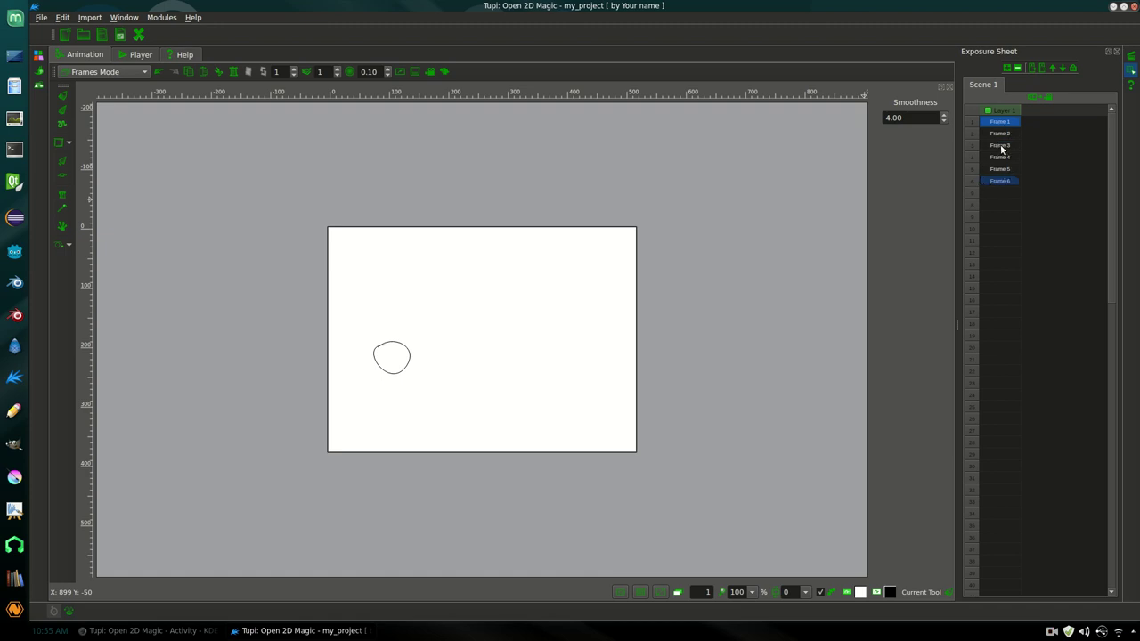
{"action": "left_click", "coordinate": [996, 180]}
{"action": "left_click", "coordinate": [1003, 122]}
Step: Set the onion skin to 5 previous and 6 next frames, and draw in-between ovals in Frames 4 and 3 of Layer 1
{"action": "left_click", "coordinate": [999, 157]}
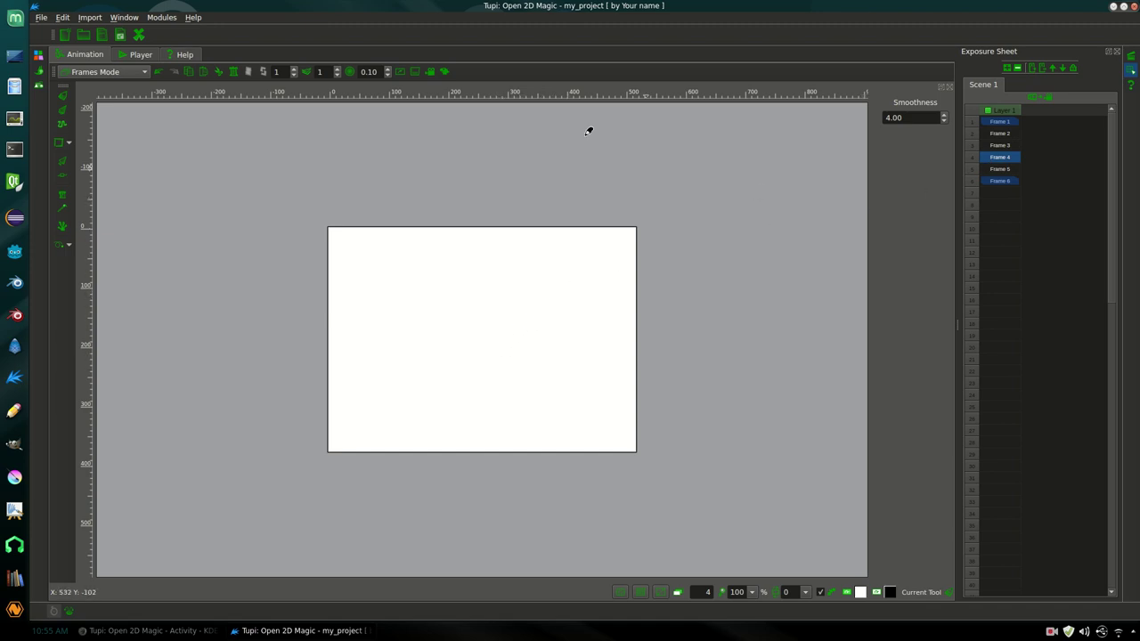
{"action": "left_click", "coordinate": [336, 69]}
{"action": "left_click", "coordinate": [294, 71]}
{"action": "left_click", "coordinate": [339, 68]}
{"action": "mouse_move", "coordinate": [480, 308]}
{"action": "left_mouse_down"}
{"action": "mouse_move", "coordinate": [492, 340]}
{"action": "mouse_move", "coordinate": [497, 318]}
{"action": "mouse_move", "coordinate": [486, 303]}
{"action": "mouse_move", "coordinate": [453, 331]}
{"action": "left_mouse_up"}
{"action": "left_click", "coordinate": [1003, 147]}
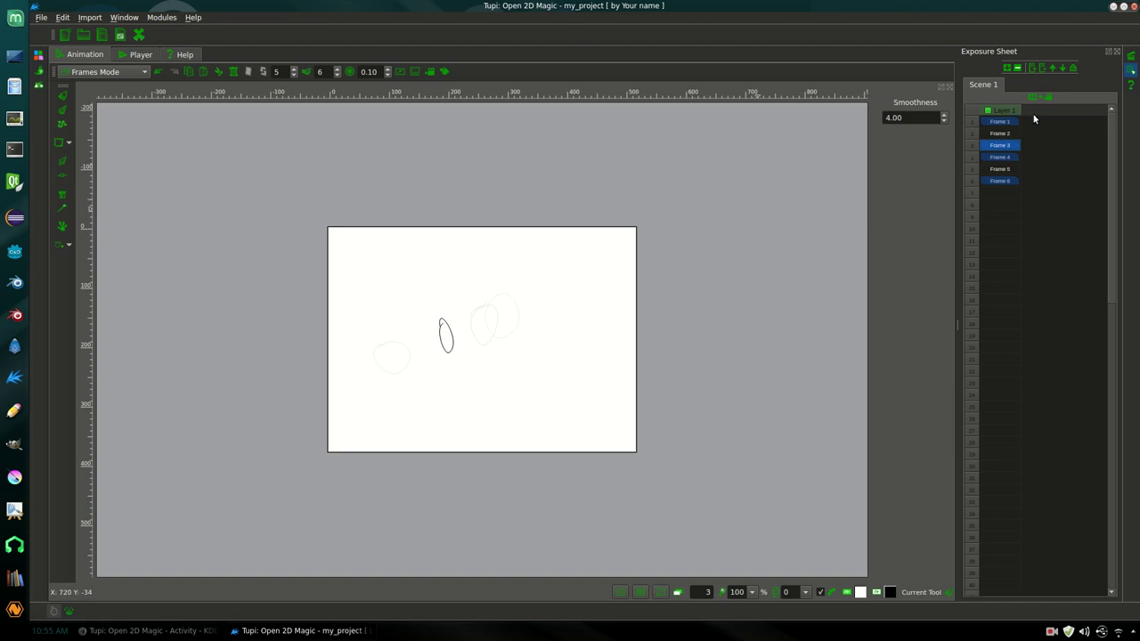
Step: Hide Layer 1 and draw a circle near the lower-left canvas corner in Frame 1 of a new second layer
{"action": "left_click", "coordinate": [988, 109]}
{"action": "left_click", "coordinate": [1007, 68]}
{"action": "left_click", "coordinate": [1048, 125]}
{"action": "left_click_drag", "start_coordinate": [353, 412], "coordinate": [356, 396]}
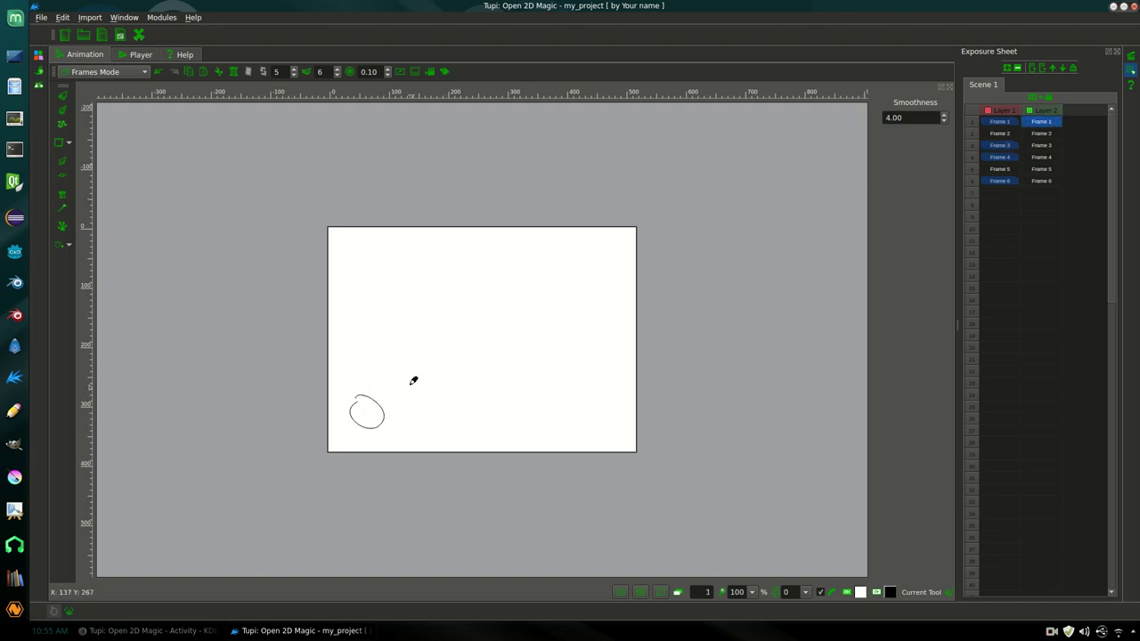
Step: Extend the exposure sheet to frame 12 and try to copy Layer 2's Frame 1 forward 5 times
{"action": "left_click", "coordinate": [1051, 254]}
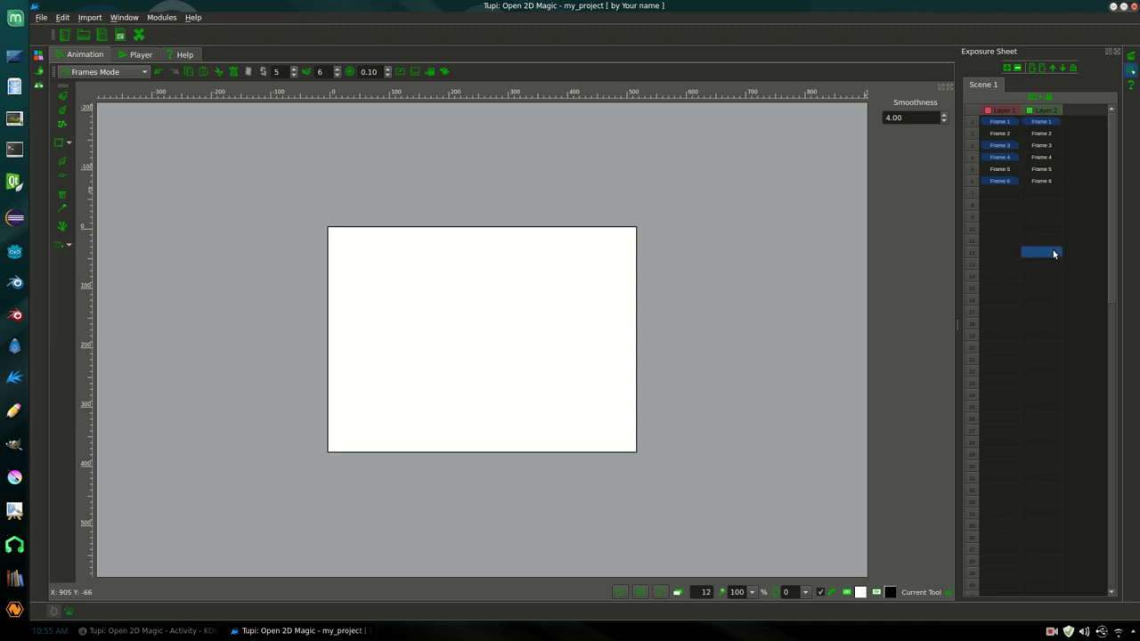
{"action": "right_click", "coordinate": [1042, 123]}
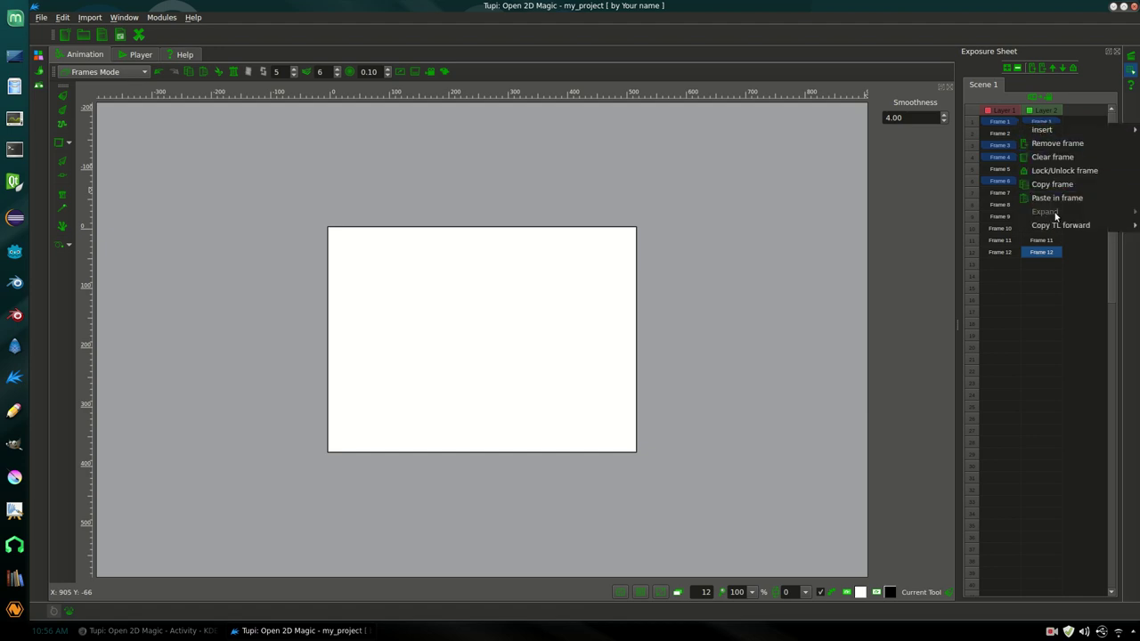
{"action": "mouse_move", "coordinate": [1058, 225]}
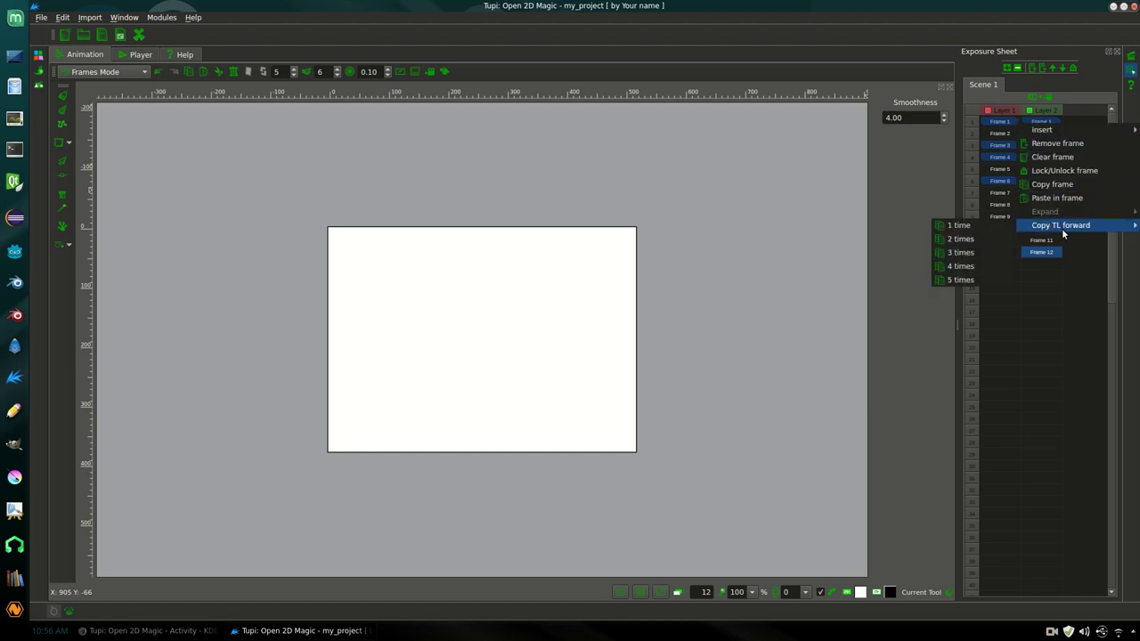
{"action": "left_click", "coordinate": [974, 279]}
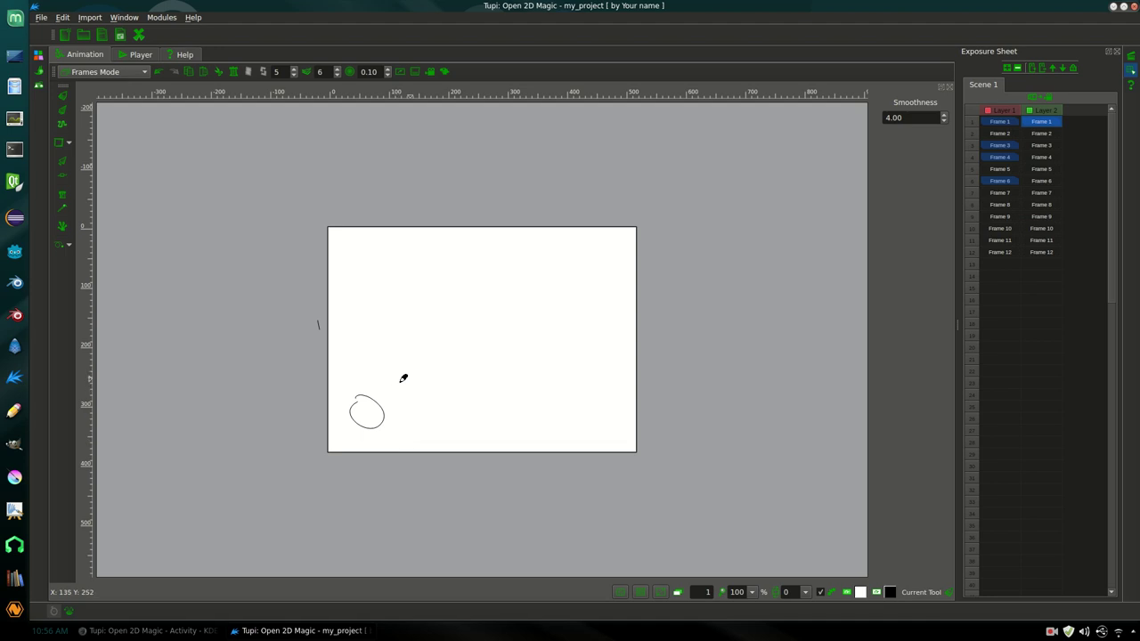
Step: Draw a second oval up and to the right of the circle in Frame 1 of Layer 2
{"action": "left_click_drag", "start_coordinate": [400, 362], "coordinate": [398, 373]}
Step: Switch to Pencil2D and draw a circle with the Brush tool on frame 1 of the Bitmap Layer
{"action": "left_click", "coordinate": [15, 18]}
{"action": "left_click", "coordinate": [55, 19]}
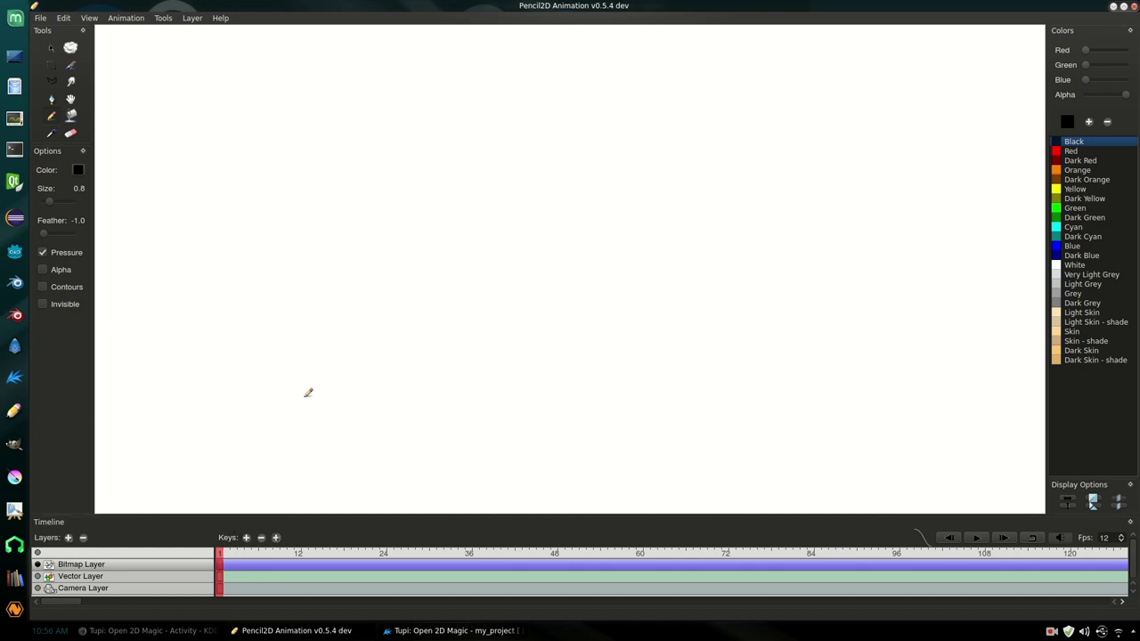
{"action": "left_click", "coordinate": [72, 64]}
{"action": "mouse_move", "coordinate": [409, 301]}
{"action": "left_mouse_down"}
{"action": "mouse_move", "coordinate": [384, 341]}
{"action": "mouse_move", "coordinate": [397, 303]}
{"action": "left_mouse_up"}
Step: Add a keyframe at frame 12 and draw a smaller circle up and to the right of the first one
{"action": "left_click_drag", "start_coordinate": [225, 554], "coordinate": [298, 556]}
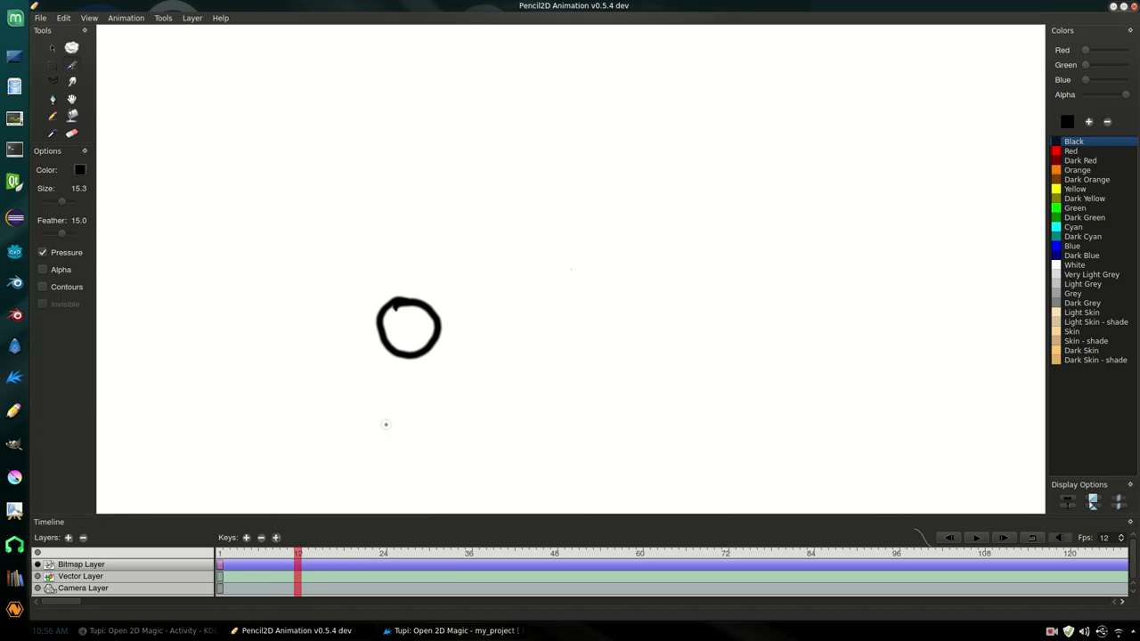
{"action": "left_click", "coordinate": [247, 538]}
{"action": "left_click_drag", "start_coordinate": [546, 247], "coordinate": [554, 246]}
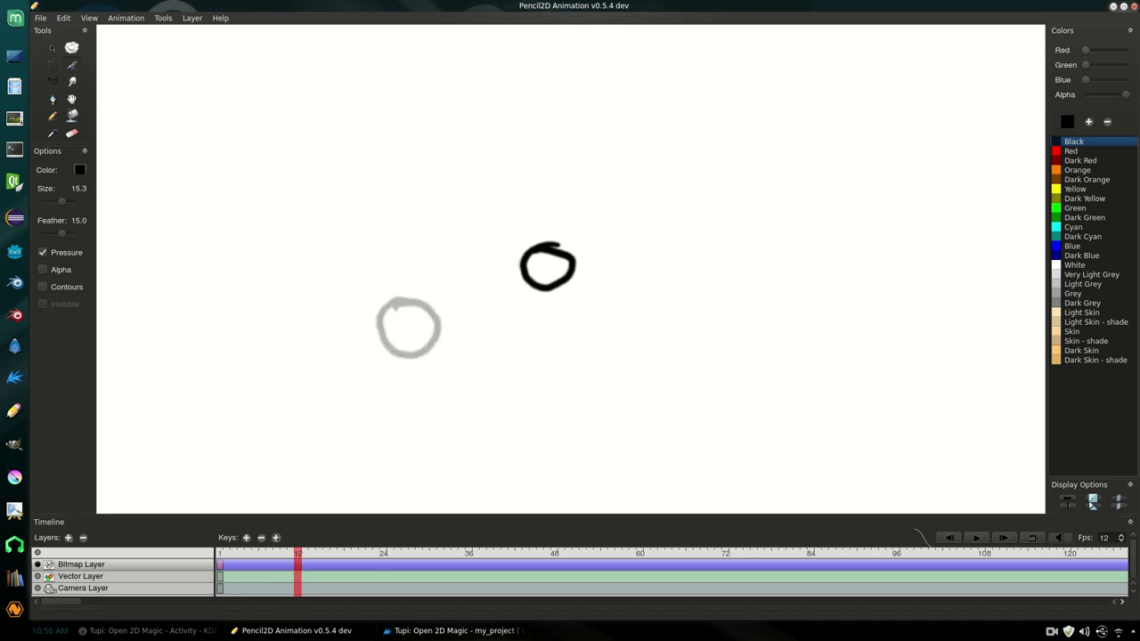
Step: Turn off the previous-frame onion skin and draw an oval farther right on a new keyframe at frame 14
{"action": "left_click", "coordinate": [1120, 501]}
{"action": "mouse_move", "coordinate": [301, 556]}
{"action": "left_mouse_down"}
{"action": "mouse_move", "coordinate": [228, 554]}
{"action": "mouse_move", "coordinate": [312, 554]}
{"action": "mouse_move", "coordinate": [218, 554]}
{"action": "mouse_move", "coordinate": [314, 555]}
{"action": "left_mouse_up"}
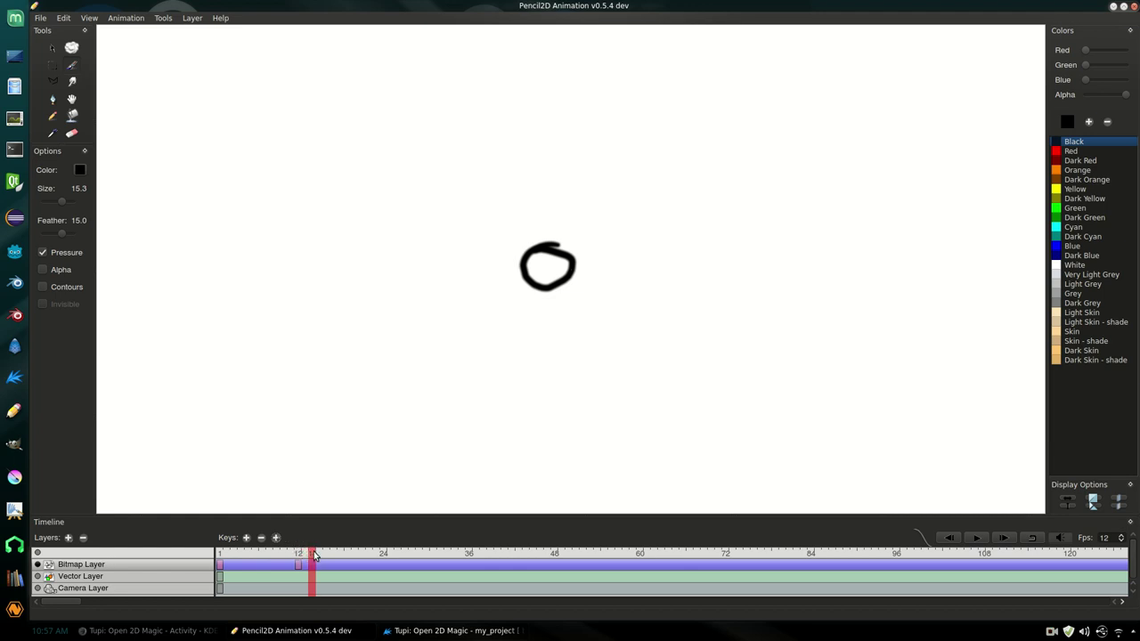
{"action": "left_click", "coordinate": [248, 536]}
{"action": "left_click_drag", "start_coordinate": [639, 247], "coordinate": [631, 241]}
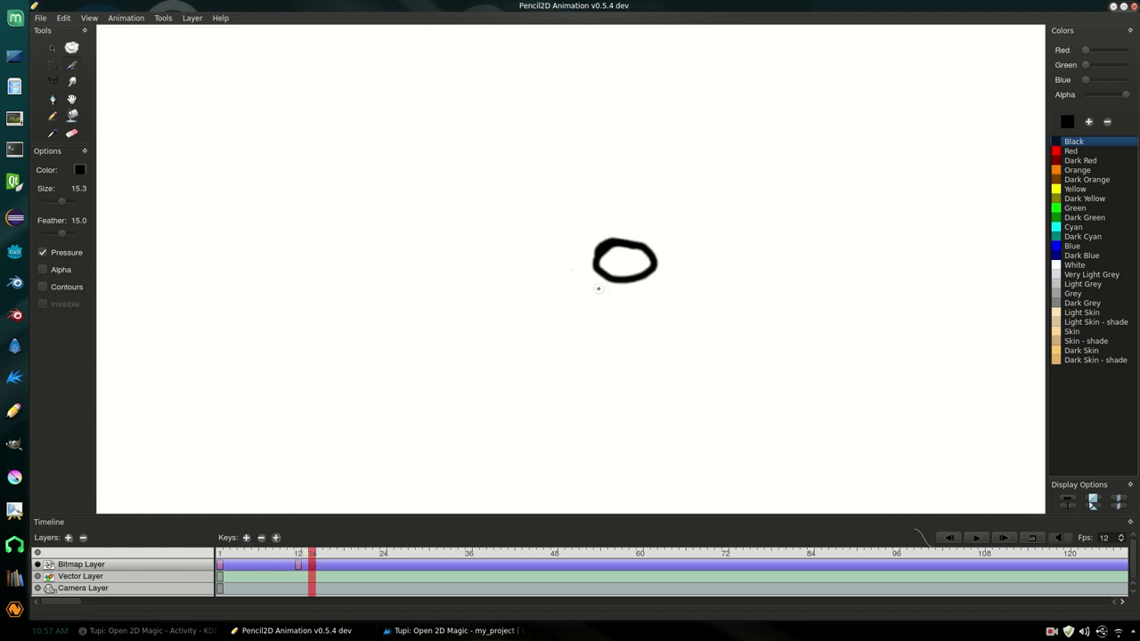
Step: Duplicate the frame 12 drawing as a keyframe at frame 13
{"action": "left_click_drag", "start_coordinate": [306, 554], "coordinate": [307, 556]}
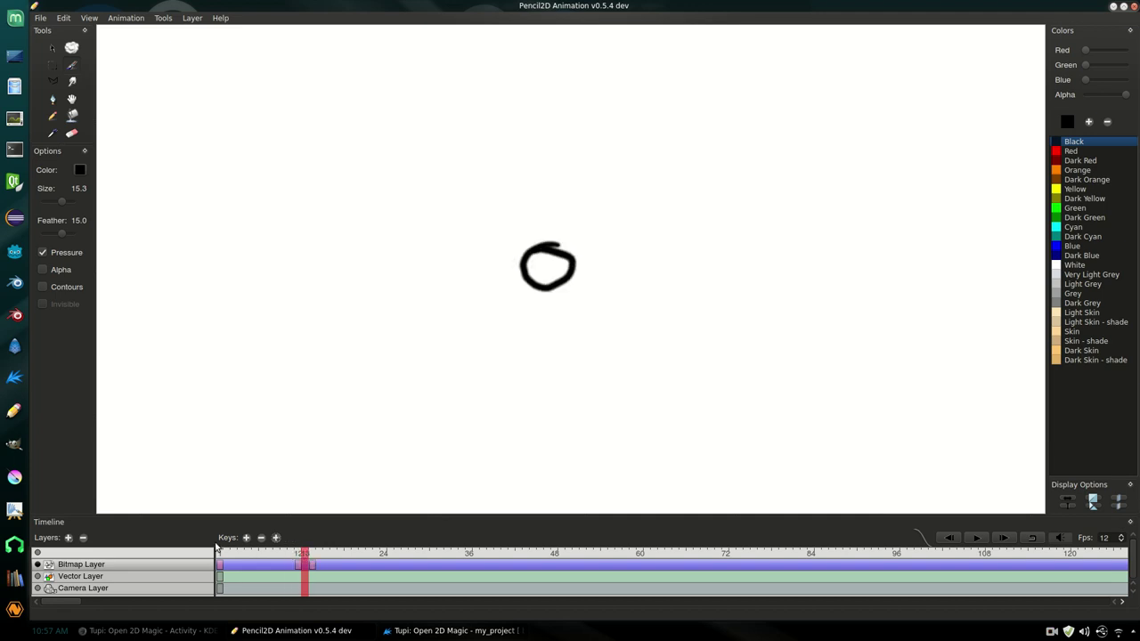
{"action": "left_click", "coordinate": [276, 539]}
{"action": "left_click_drag", "start_coordinate": [304, 560], "coordinate": [301, 559]}
{"action": "left_click", "coordinate": [453, 630]}
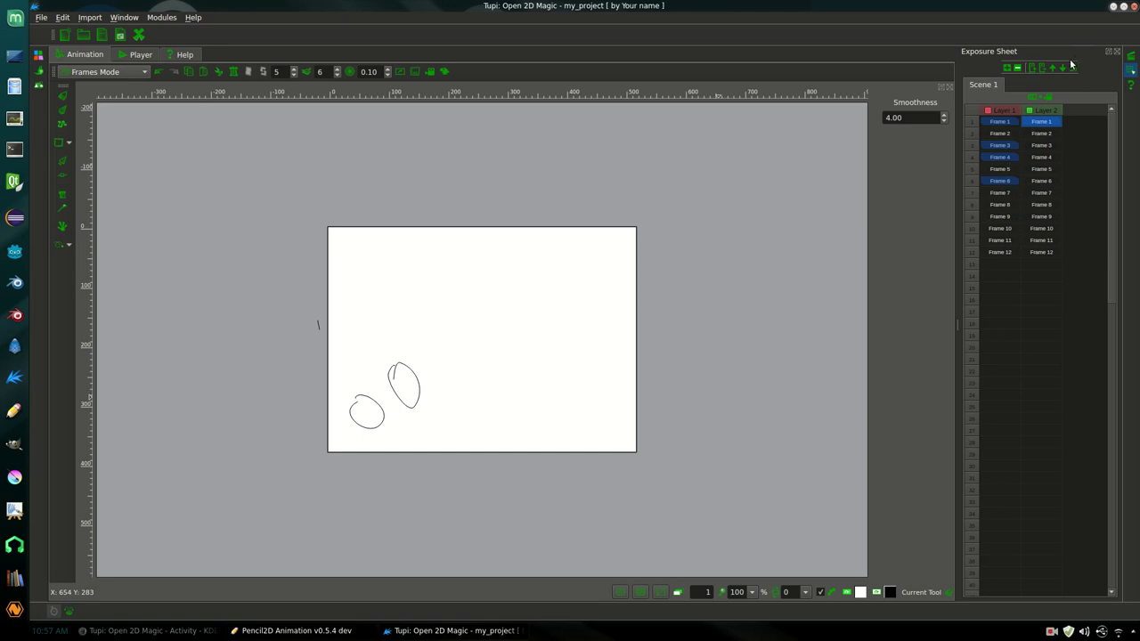
{"action": "left_click", "coordinate": [1115, 7]}
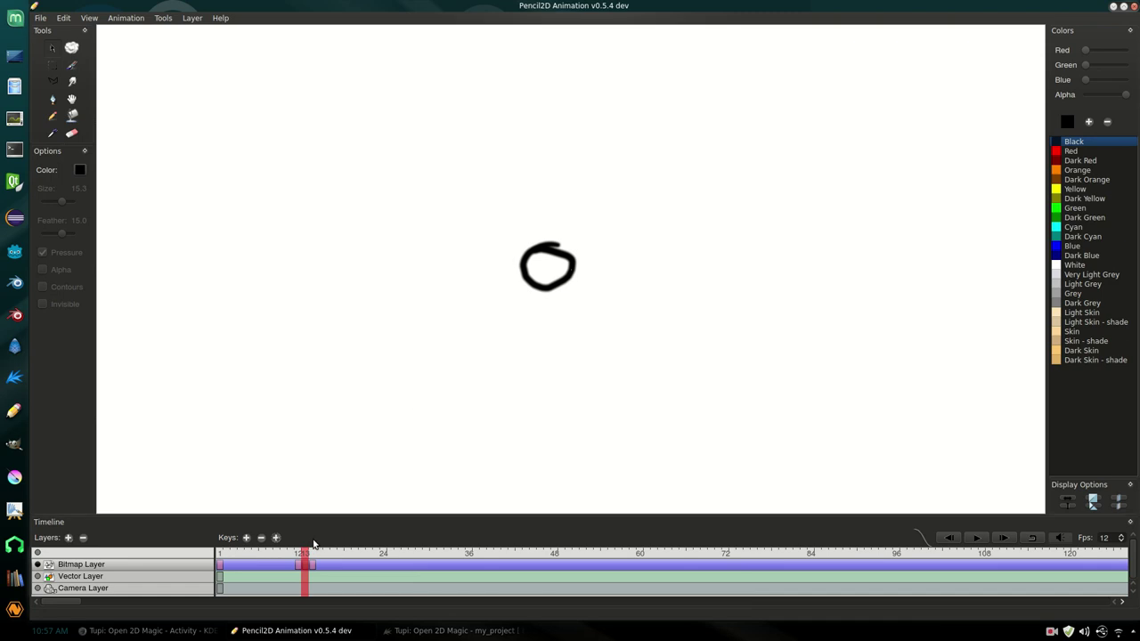
Step: Add a keyframe at frame 3 and brush an oval overlapping the first circle, with the previous-frame onion skin on
{"action": "left_click_drag", "start_coordinate": [304, 556], "coordinate": [234, 554]}
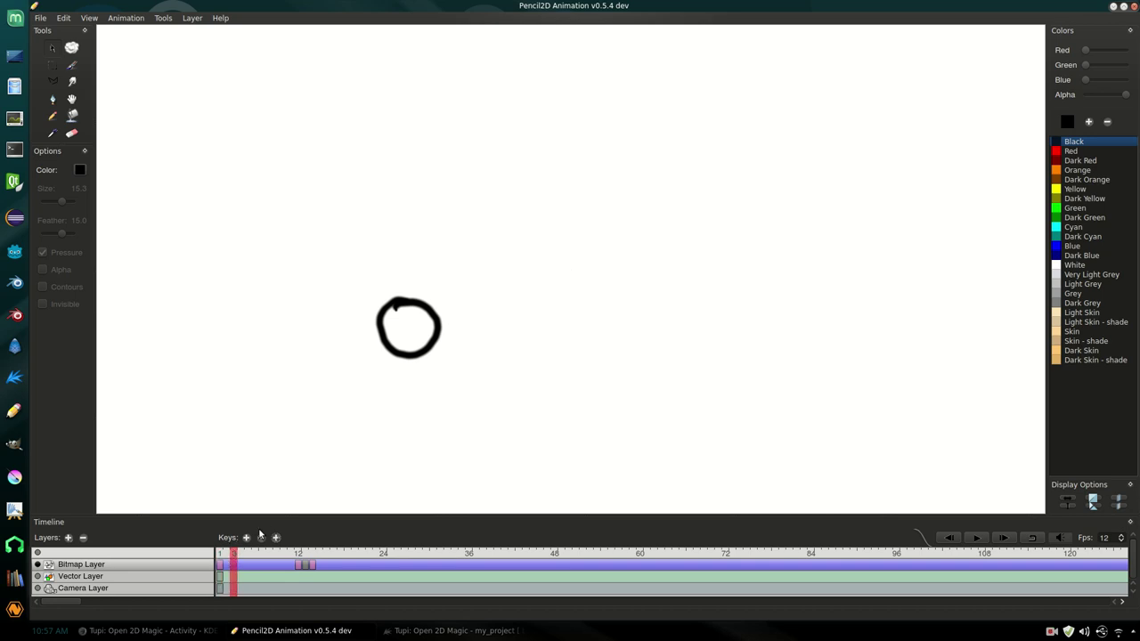
{"action": "left_click", "coordinate": [246, 538]}
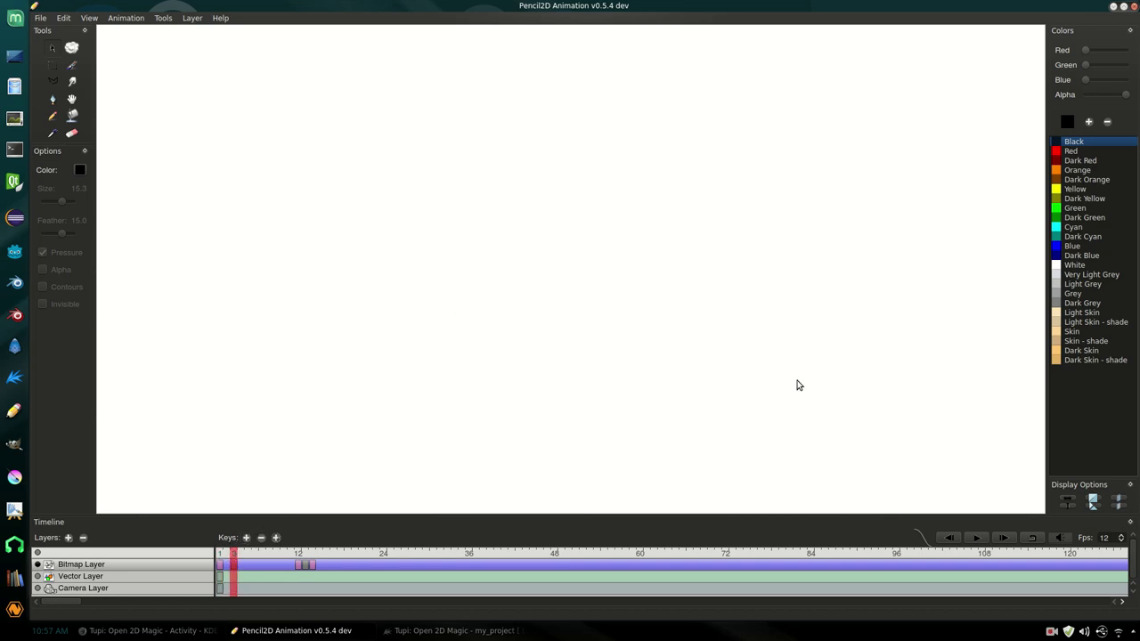
{"action": "left_click", "coordinate": [1120, 500]}
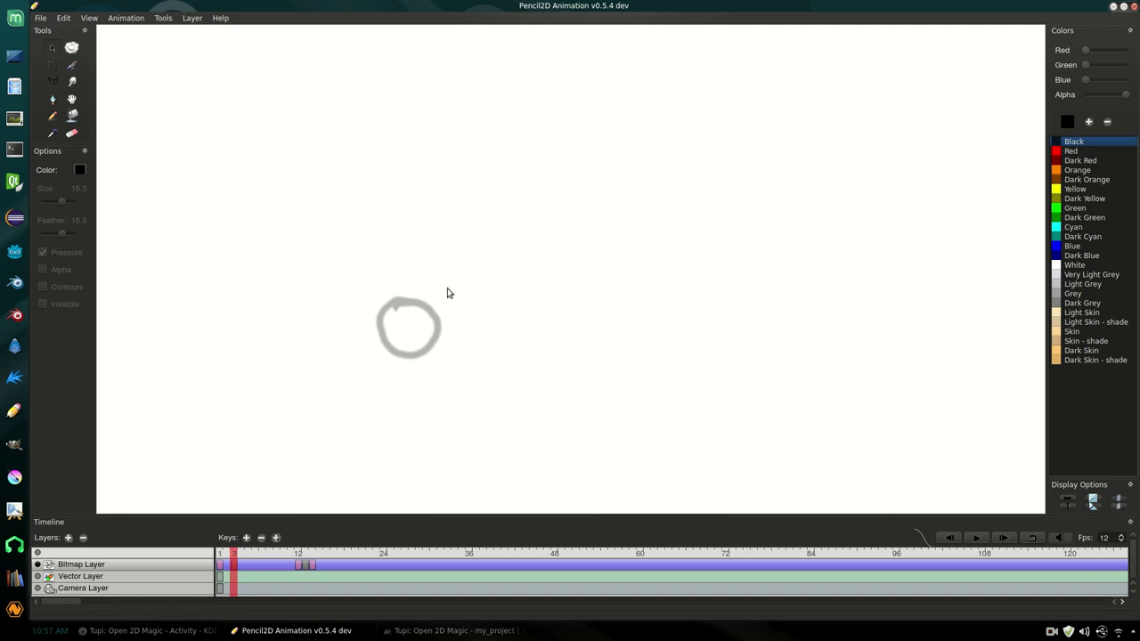
{"action": "left_click", "coordinate": [72, 65]}
{"action": "mouse_move", "coordinate": [436, 288]}
{"action": "left_mouse_down"}
{"action": "mouse_move", "coordinate": [460, 298]}
{"action": "mouse_move", "coordinate": [434, 287]}
{"action": "left_mouse_up"}
Step: Go to frame 11 and turn on the next-frame onion skin
{"action": "left_click_drag", "start_coordinate": [247, 555], "coordinate": [291, 554]}
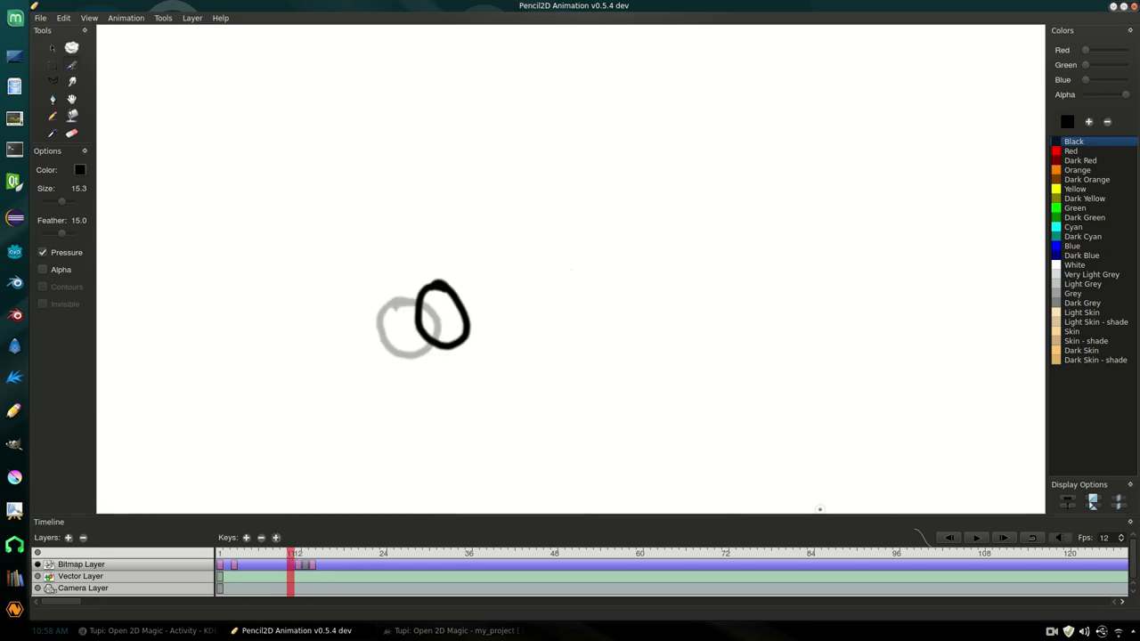
{"action": "left_click", "coordinate": [1118, 504]}
{"action": "mouse_move", "coordinate": [527, 258]}
{"action": "left_mouse_down"}
{"action": "mouse_move", "coordinate": [540, 291]}
{"action": "mouse_move", "coordinate": [517, 269]}
{"action": "left_mouse_up"}
{"action": "mouse_move", "coordinate": [292, 556]}
{"action": "left_mouse_down"}
{"action": "mouse_move", "coordinate": [273, 557]}
{"action": "mouse_move", "coordinate": [290, 556]}
{"action": "left_mouse_up"}
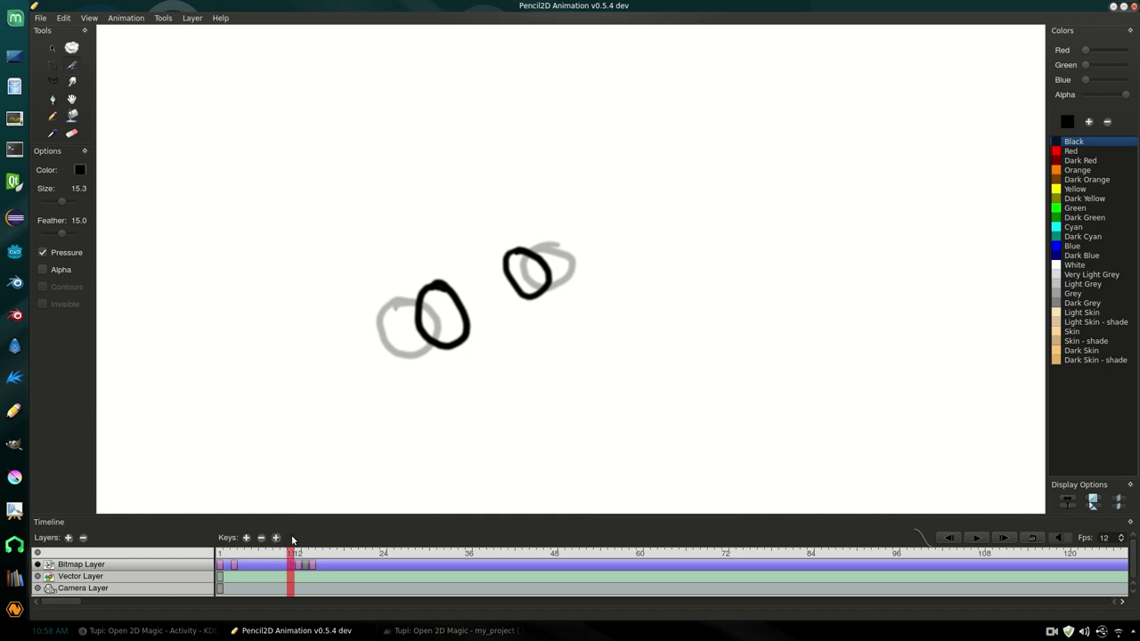
{"action": "key", "text": "e"}
{"action": "mouse_move", "coordinate": [553, 308]}
{"action": "left_mouse_down"}
{"action": "mouse_move", "coordinate": [565, 264]}
{"action": "mouse_move", "coordinate": [480, 275]}
{"action": "mouse_move", "coordinate": [515, 249]}
{"action": "mouse_move", "coordinate": [510, 267]}
{"action": "mouse_move", "coordinate": [560, 264]}
{"action": "mouse_move", "coordinate": [488, 261]}
{"action": "left_mouse_up"}
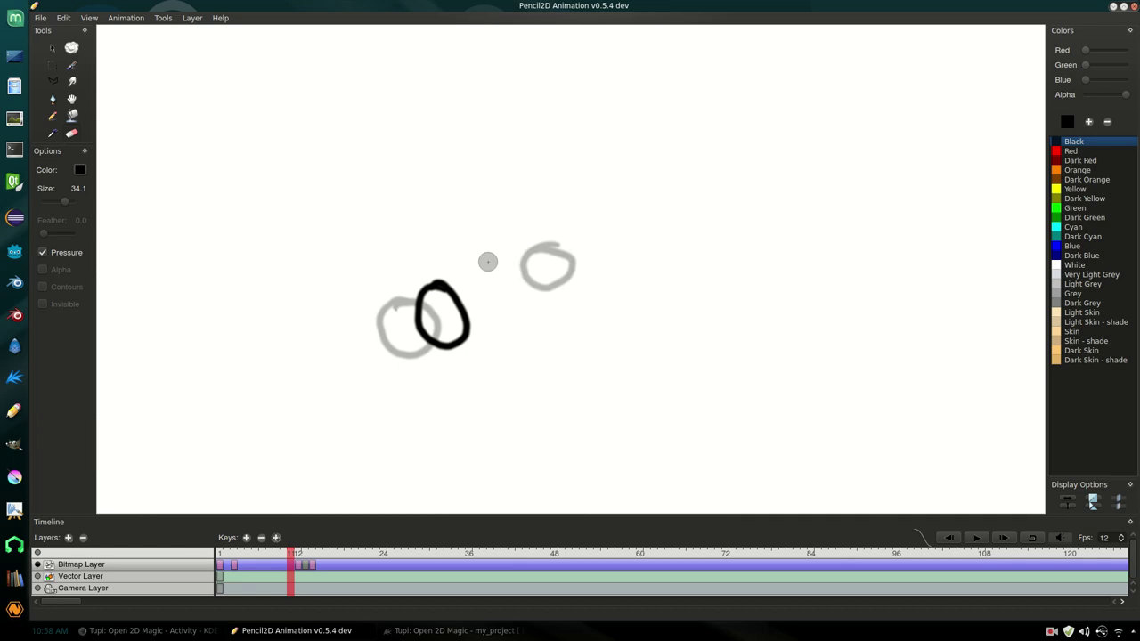
Step: Add a keyframe at frame 11 and draw a circle just beside the onion-skinned frame 12 circle
{"action": "key", "text": "n"}
{"action": "left_click", "coordinate": [247, 538]}
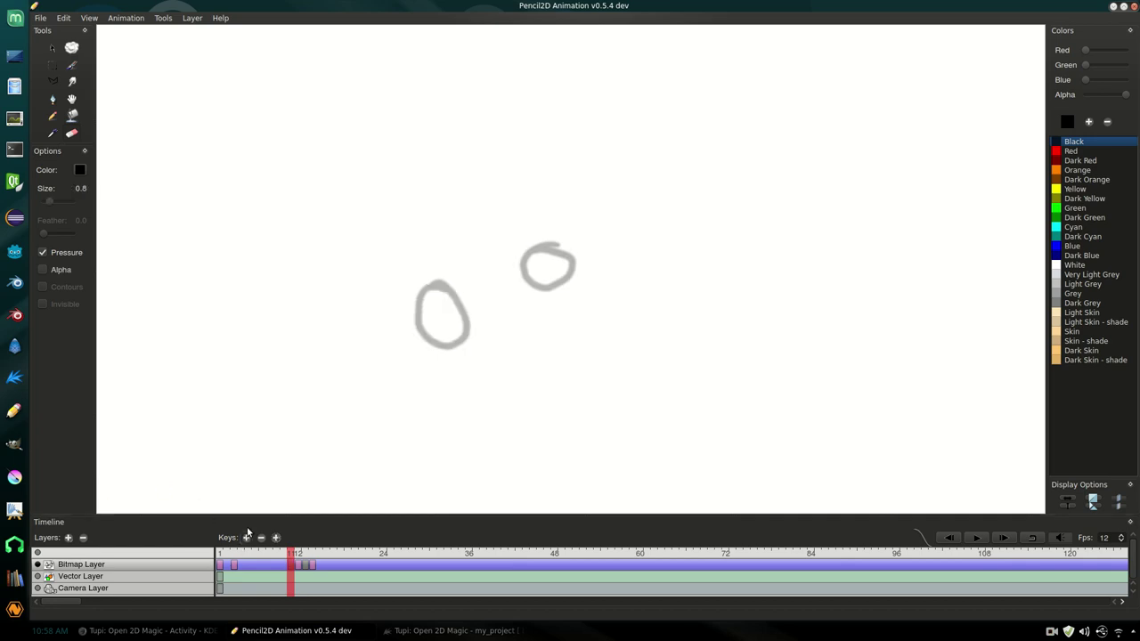
{"action": "mouse_move", "coordinate": [514, 251]}
{"action": "left_mouse_down"}
{"action": "mouse_move", "coordinate": [535, 298]}
{"action": "mouse_move", "coordinate": [531, 252]}
{"action": "mouse_move", "coordinate": [503, 255]}
{"action": "mouse_move", "coordinate": [502, 295]}
{"action": "mouse_move", "coordinate": [557, 283]}
{"action": "mouse_move", "coordinate": [518, 265]}
{"action": "left_mouse_up"}
Step: Go to frame 2 and brush an oval between the first circle and the onion-skinned frame 3 oval
{"action": "left_click", "coordinate": [72, 66]}
{"action": "mouse_move", "coordinate": [289, 553]}
{"action": "left_mouse_down"}
{"action": "mouse_move", "coordinate": [219, 554]}
{"action": "mouse_move", "coordinate": [311, 554]}
{"action": "mouse_move", "coordinate": [228, 561]}
{"action": "left_mouse_up"}
{"action": "mouse_move", "coordinate": [419, 286]}
{"action": "left_mouse_down"}
{"action": "mouse_move", "coordinate": [418, 326]}
{"action": "mouse_move", "coordinate": [453, 340]}
{"action": "mouse_move", "coordinate": [405, 292]}
{"action": "left_mouse_up"}
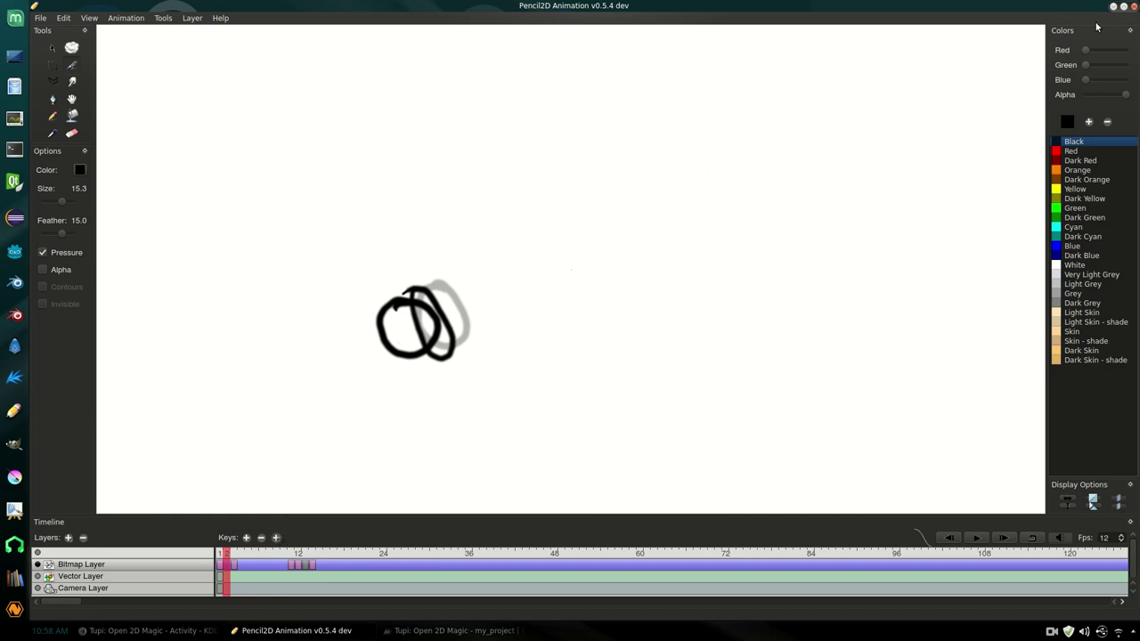
Step: Switch back to Tupi and step through Frames 3 to 5 of Layer 2 in the exposure sheet
{"action": "left_click", "coordinate": [1113, 8]}
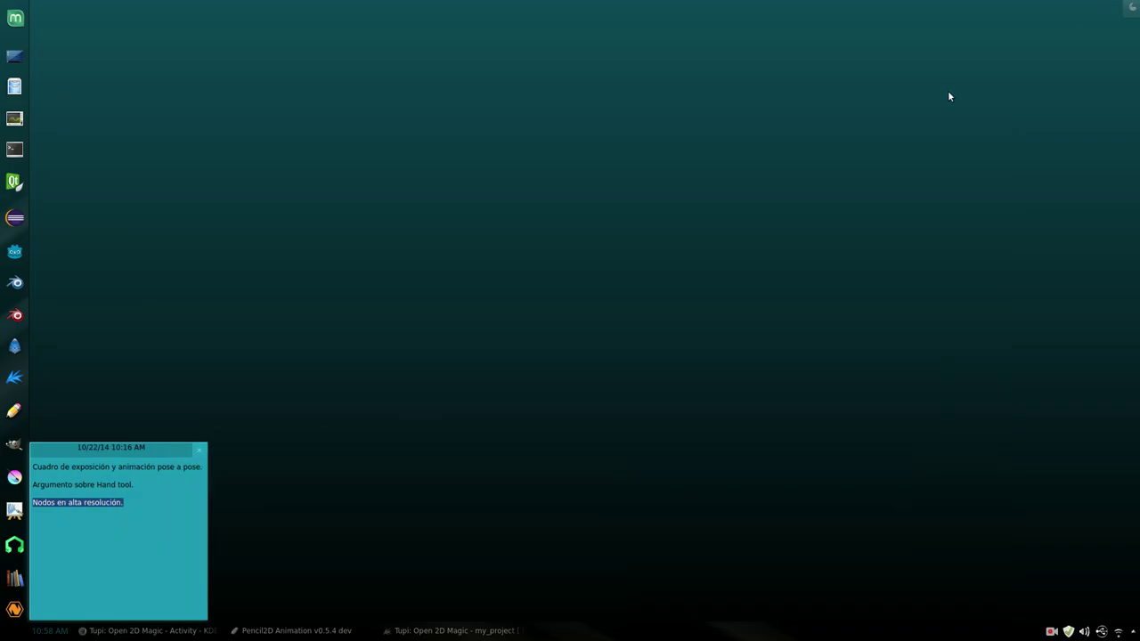
{"action": "left_click", "coordinate": [416, 631]}
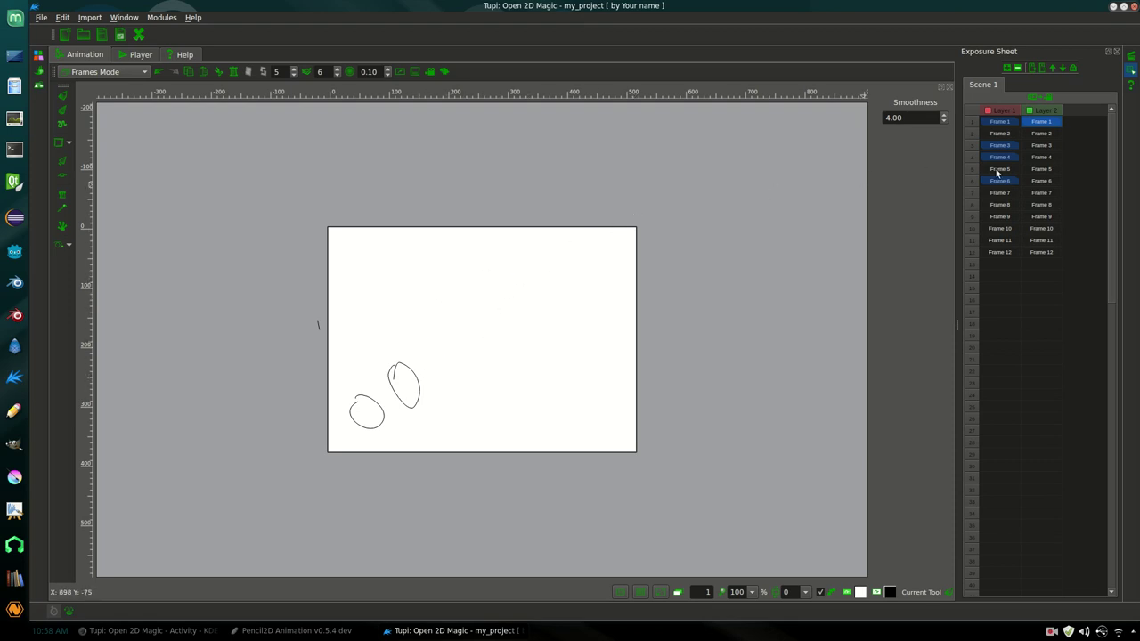
{"action": "left_click", "coordinate": [1038, 145]}
{"action": "left_click", "coordinate": [1041, 157]}
{"action": "left_click", "coordinate": [1043, 167]}
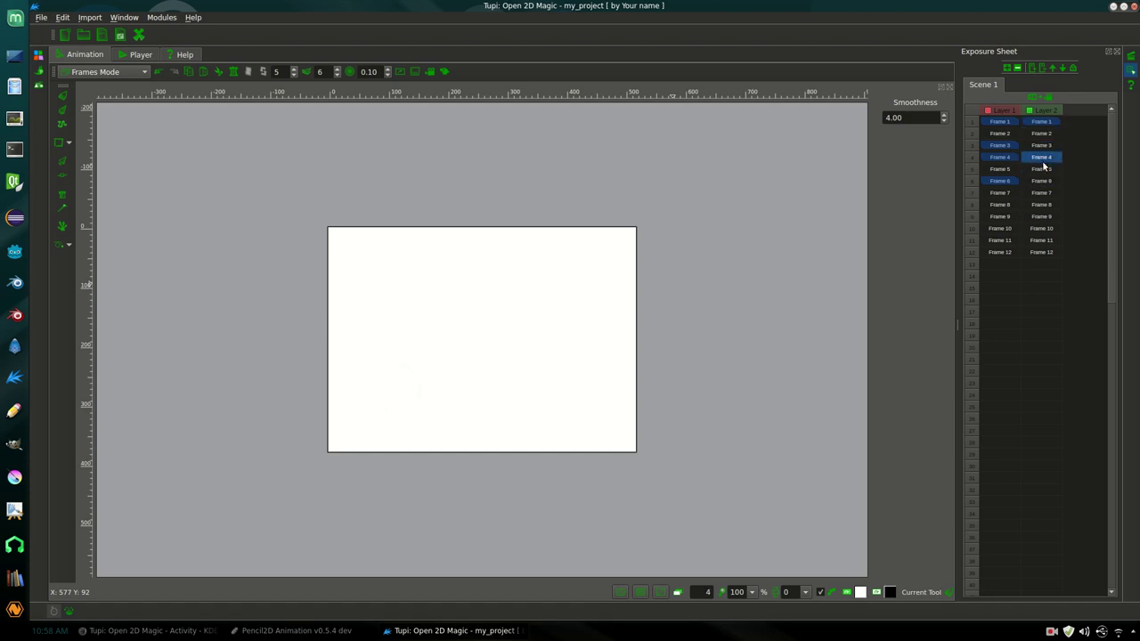
Step: Return to frame 2 of Layer 2 and draw one oval per frame through frame 8, following the onion skins along a curved path
{"action": "left_click", "coordinate": [1043, 133]}
{"action": "left_click", "coordinate": [1048, 158]}
{"action": "left_click", "coordinate": [1046, 170]}
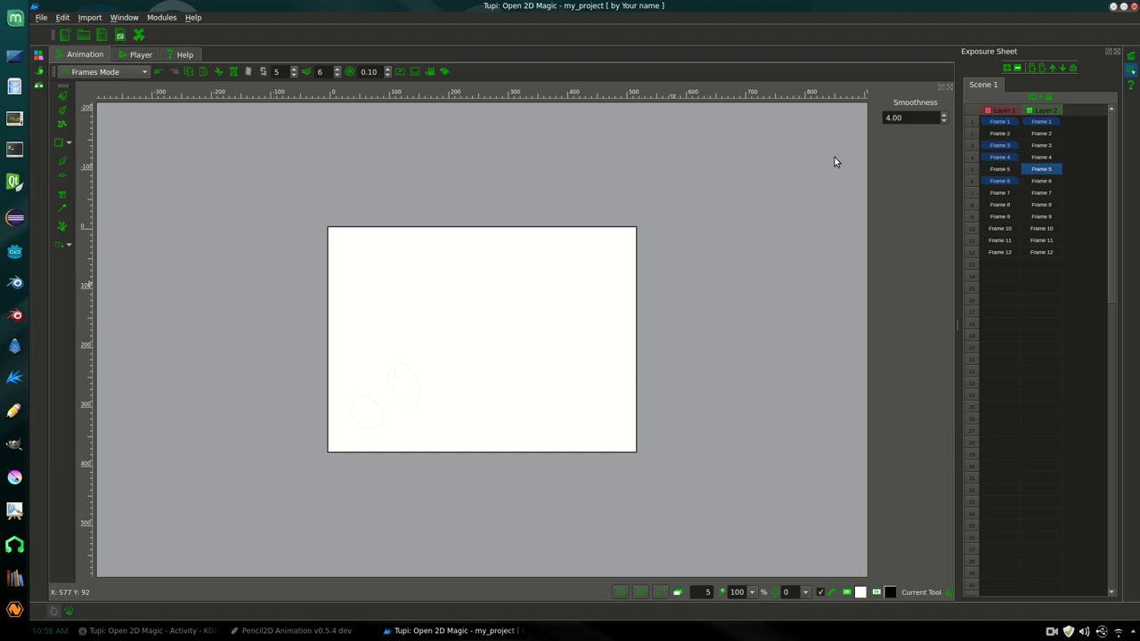
{"action": "left_click_drag", "start_coordinate": [1047, 172], "coordinate": [1052, 138]}
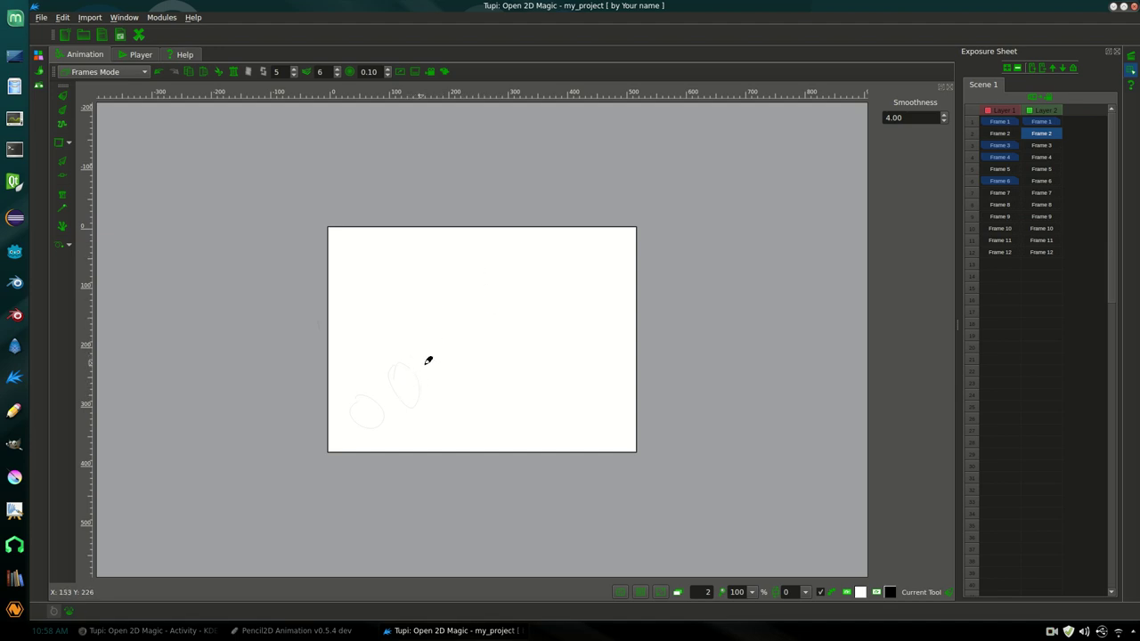
{"action": "mouse_move", "coordinate": [417, 362]}
{"action": "left_mouse_down"}
{"action": "mouse_move", "coordinate": [425, 402]}
{"action": "mouse_move", "coordinate": [473, 335]}
{"action": "mouse_move", "coordinate": [481, 366]}
{"action": "mouse_move", "coordinate": [485, 329]}
{"action": "mouse_move", "coordinate": [480, 352]}
{"action": "mouse_move", "coordinate": [542, 311]}
{"action": "mouse_move", "coordinate": [563, 321]}
{"action": "mouse_move", "coordinate": [553, 333]}
{"action": "mouse_move", "coordinate": [587, 366]}
{"action": "mouse_move", "coordinate": [600, 359]}
{"action": "mouse_move", "coordinate": [590, 386]}
{"action": "left_mouse_up"}
{"action": "key", "text": "Right"}
{"action": "key", "text": "Right"}
{"action": "key", "text": "Right"}
{"action": "key", "text": "Right"}
{"action": "key", "text": "Right"}
{"action": "key", "text": "Right"}
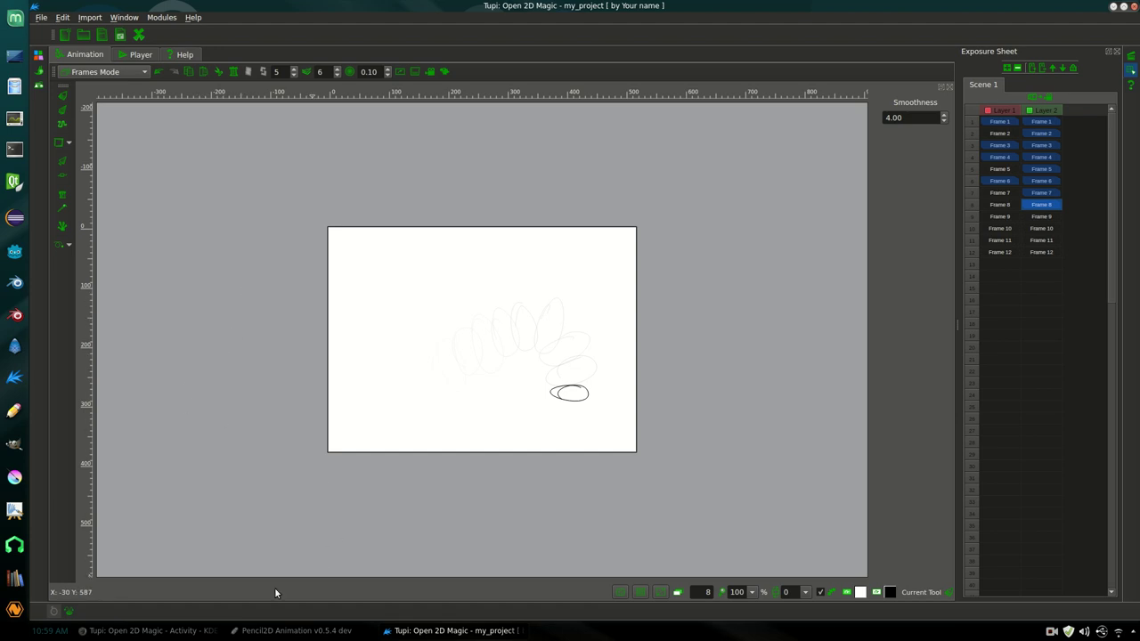
Step: Read the topic list in the desktop sticky note, then return to Tupi
{"action": "left_click", "coordinate": [410, 633]}
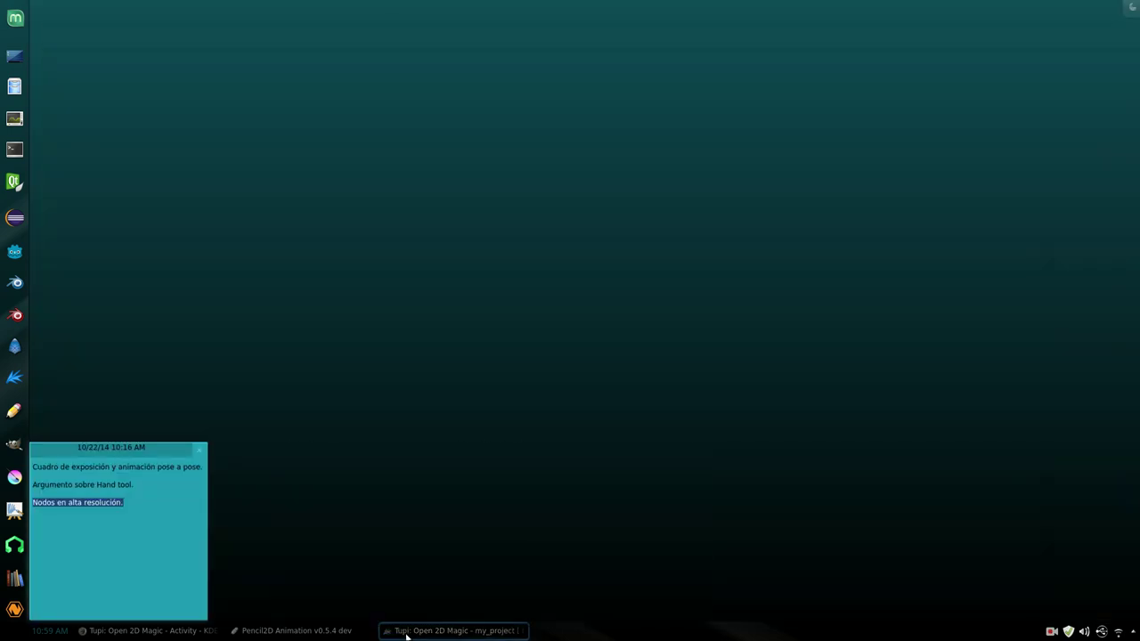
{"action": "left_click", "coordinate": [109, 477]}
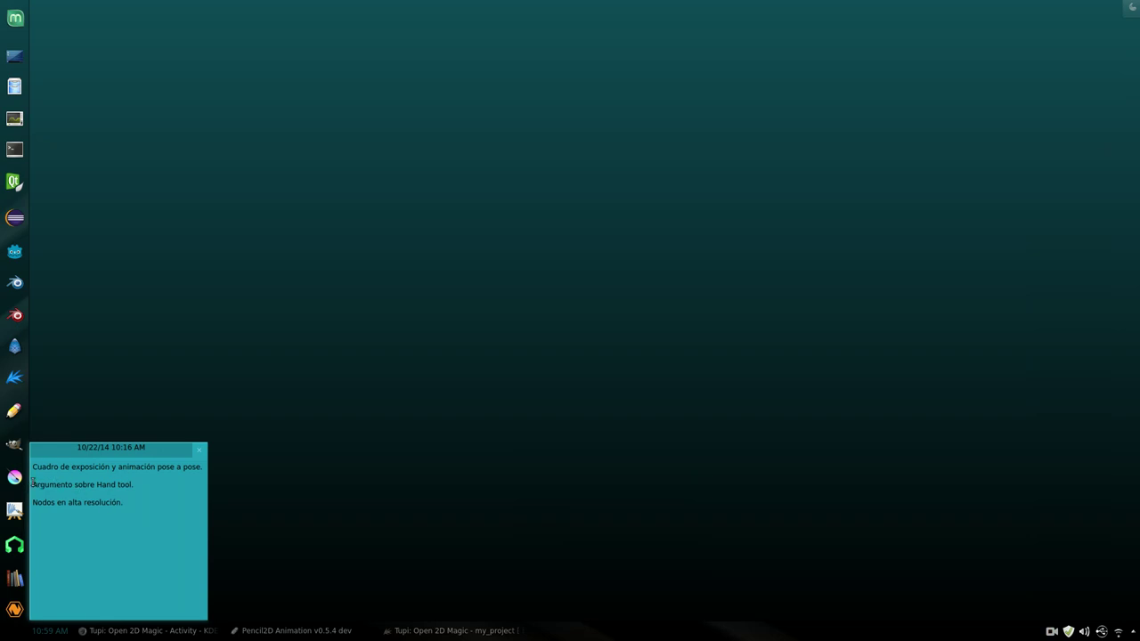
{"action": "left_click", "coordinate": [442, 631]}
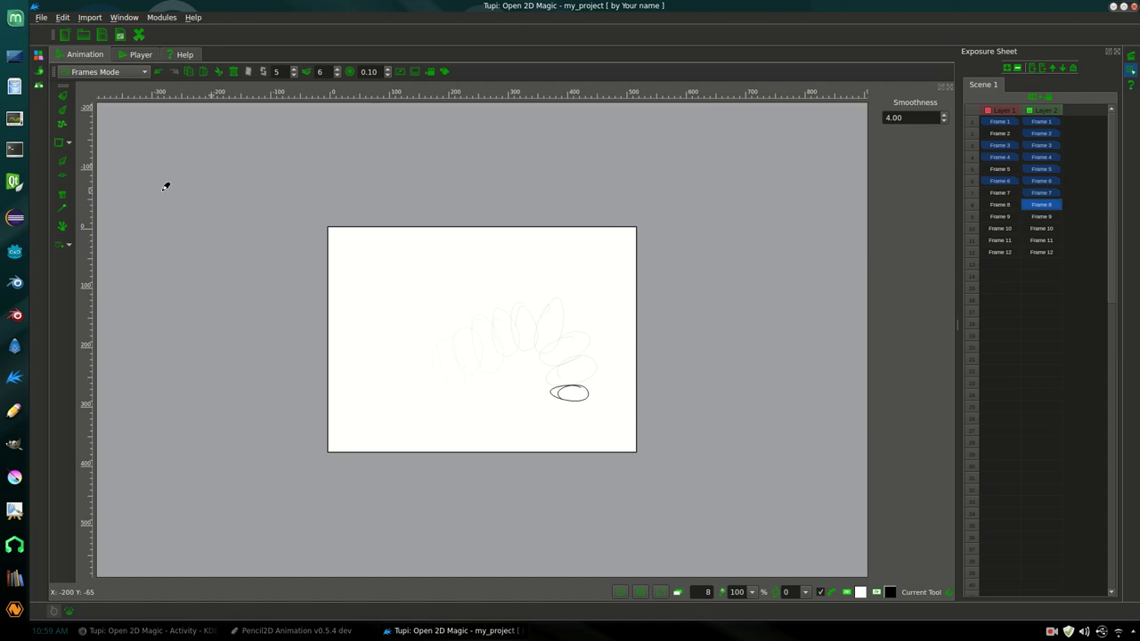
Step: Activate the Hand tool and pan the canvas around the workspace in several directions at 100% zoom
{"action": "left_click", "coordinate": [62, 227]}
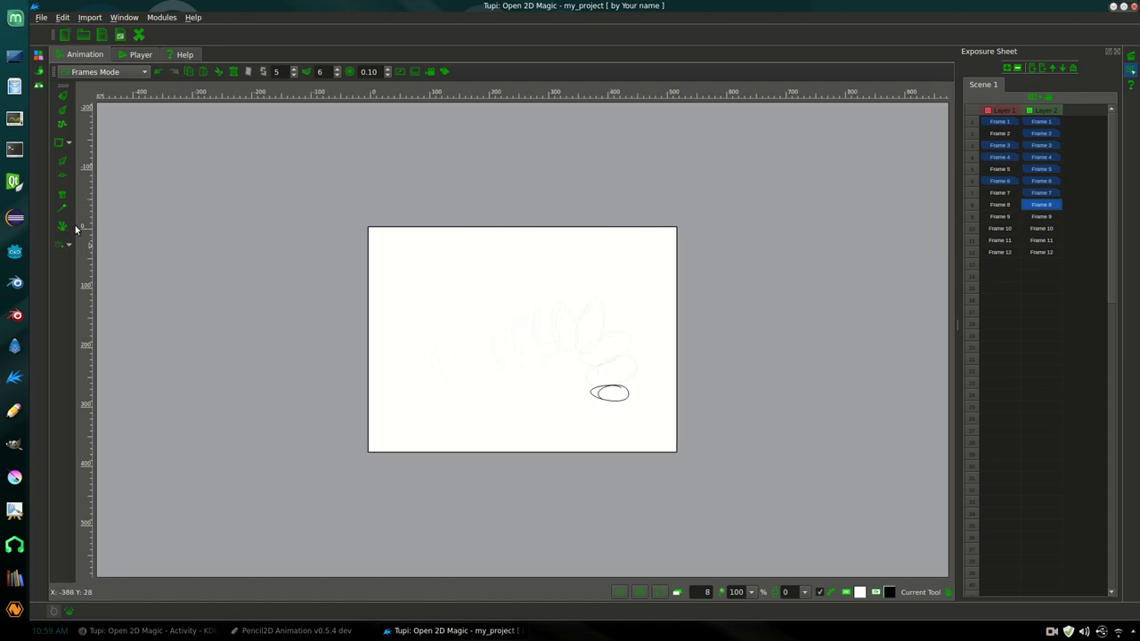
{"action": "left_click_drag", "start_coordinate": [674, 246], "coordinate": [621, 291]}
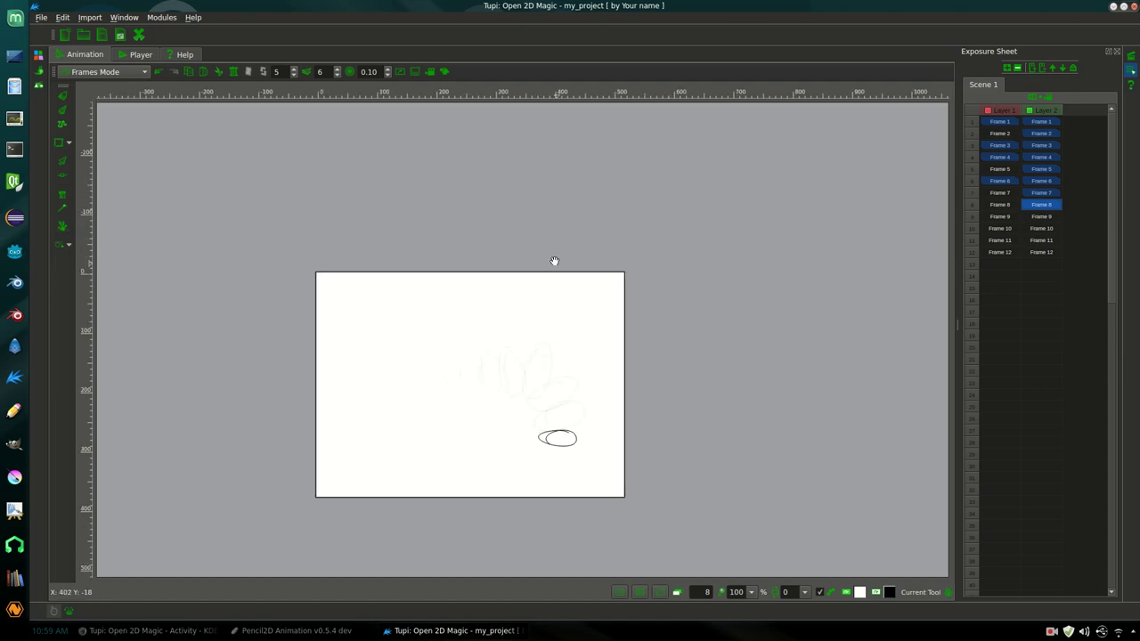
{"action": "left_click_drag", "start_coordinate": [279, 286], "coordinate": [399, 188]}
{"action": "left_click_drag", "start_coordinate": [442, 280], "coordinate": [260, 275]}
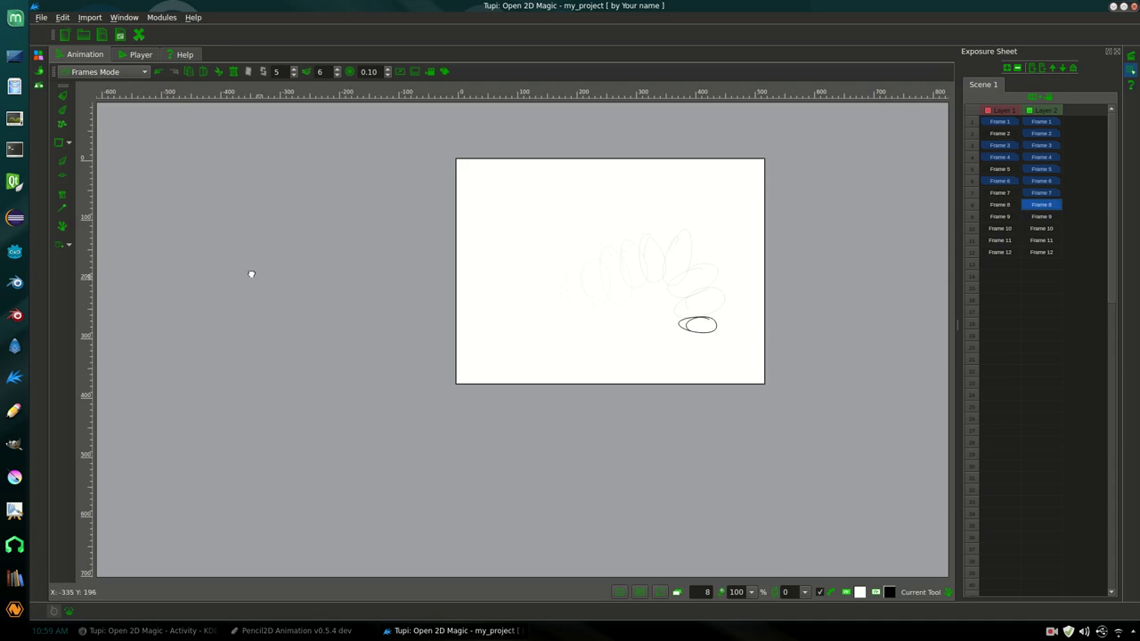
{"action": "left_click_drag", "start_coordinate": [606, 280], "coordinate": [756, 428]}
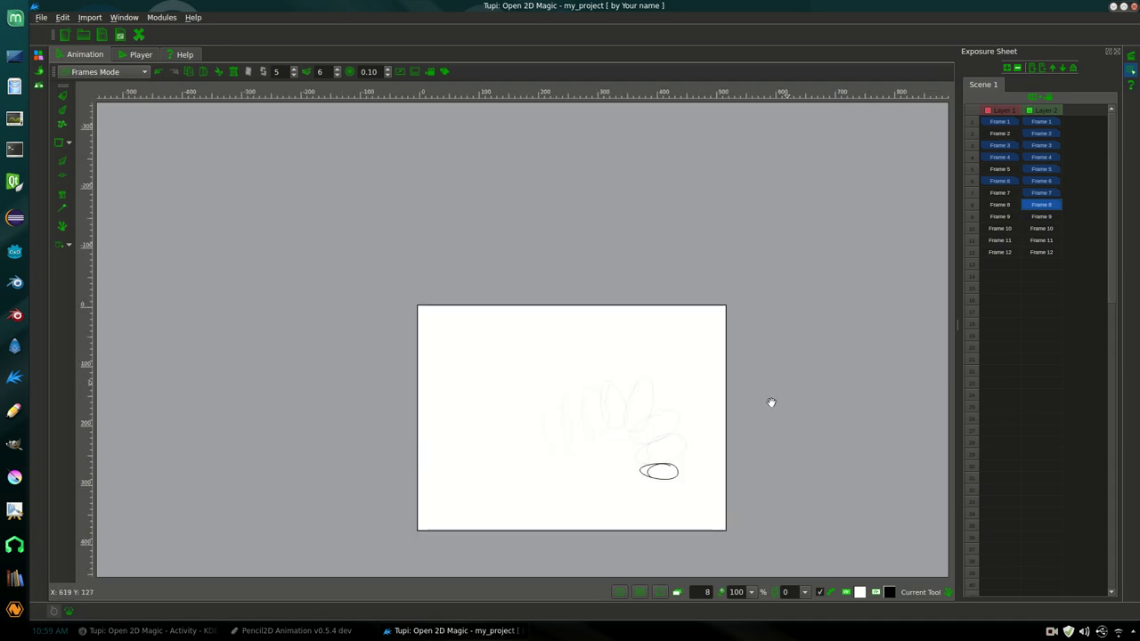
{"action": "left_click_drag", "start_coordinate": [675, 446], "coordinate": [815, 242]}
{"action": "left_click_drag", "start_coordinate": [516, 203], "coordinate": [264, 425]}
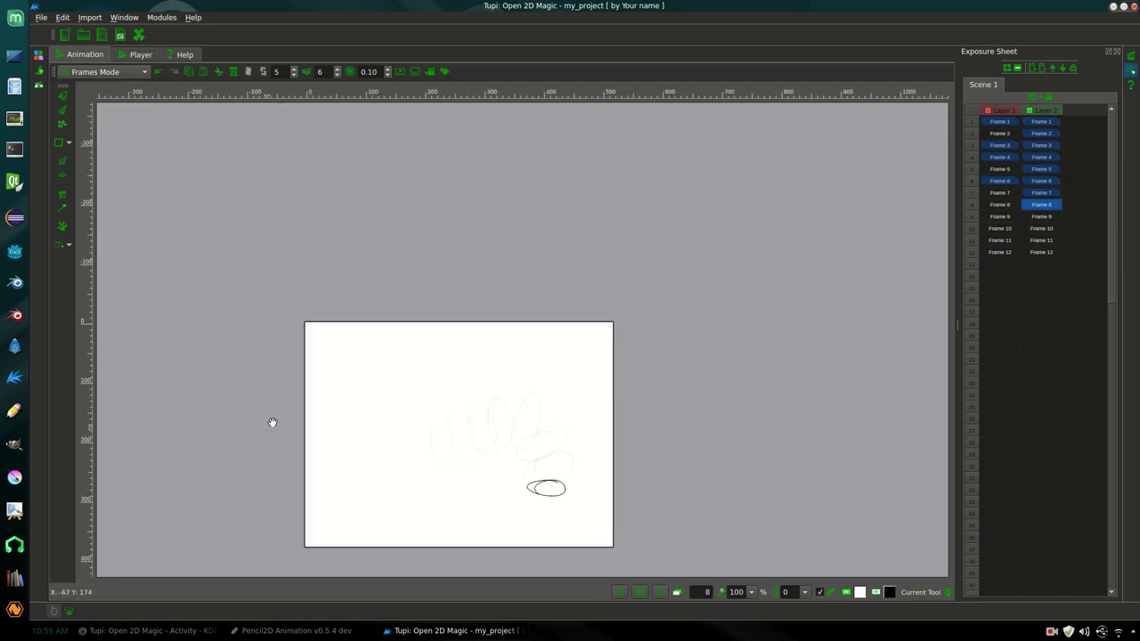
{"action": "left_click_drag", "start_coordinate": [669, 262], "coordinate": [795, 203]}
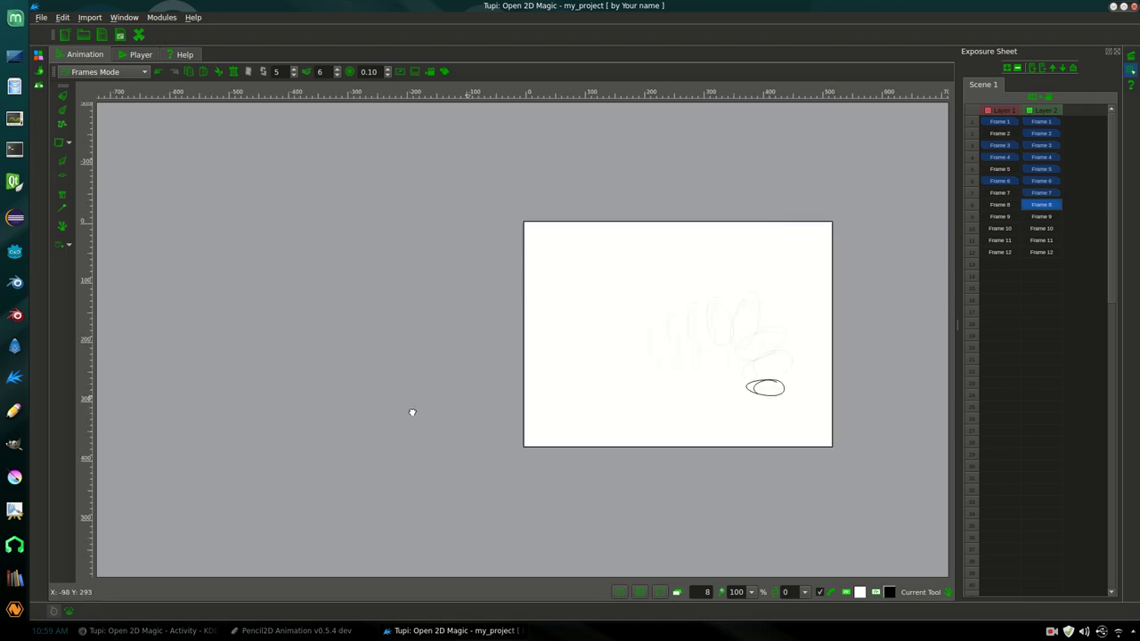
{"action": "left_click_drag", "start_coordinate": [480, 391], "coordinate": [276, 451]}
{"action": "left_click_drag", "start_coordinate": [691, 386], "coordinate": [753, 283]}
{"action": "left_click_drag", "start_coordinate": [351, 222], "coordinate": [259, 339]}
{"action": "left_click_drag", "start_coordinate": [686, 296], "coordinate": [772, 187]}
{"action": "left_click_drag", "start_coordinate": [776, 313], "coordinate": [650, 326]}
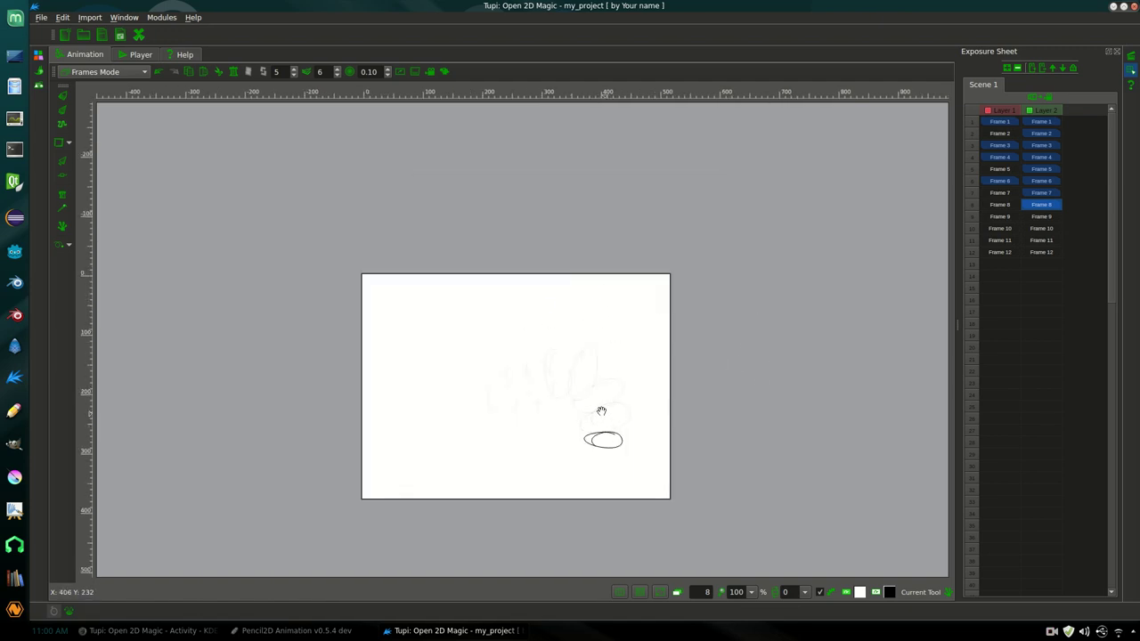
{"action": "left_click_drag", "start_coordinate": [698, 329], "coordinate": [701, 241]}
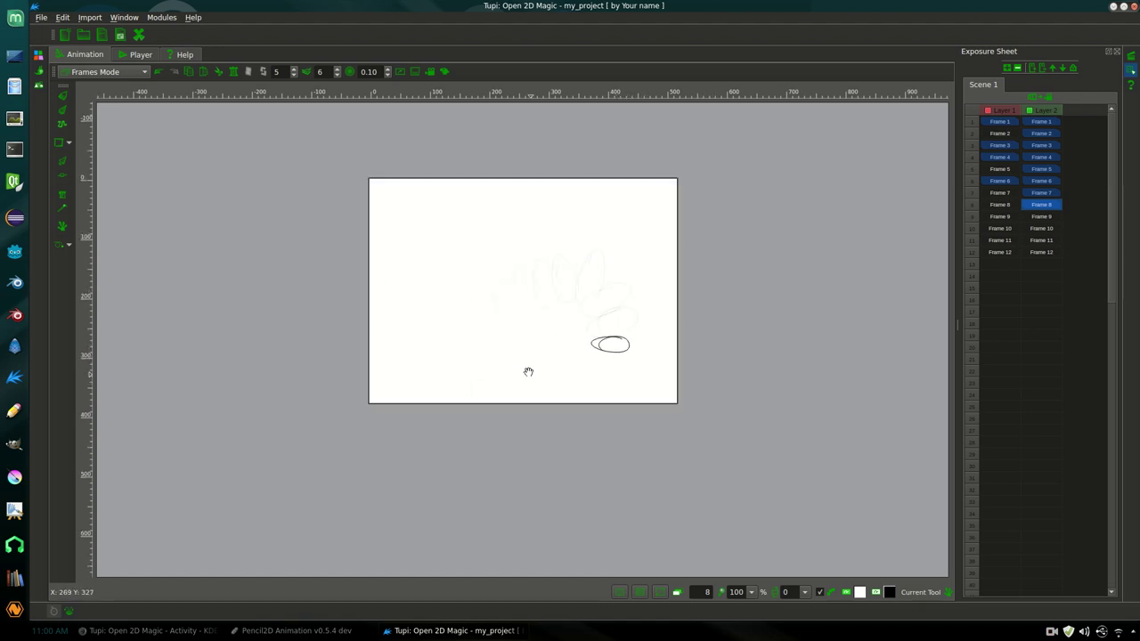
Step: Reshape the upper edge of frame 8's oval by moving its open end node and the neighbouring node with the node-editing tool
{"action": "left_click", "coordinate": [752, 594]}
{"action": "scroll", "coordinate": [753, 472], "scroll_direction": "up", "scroll_amount": 1}
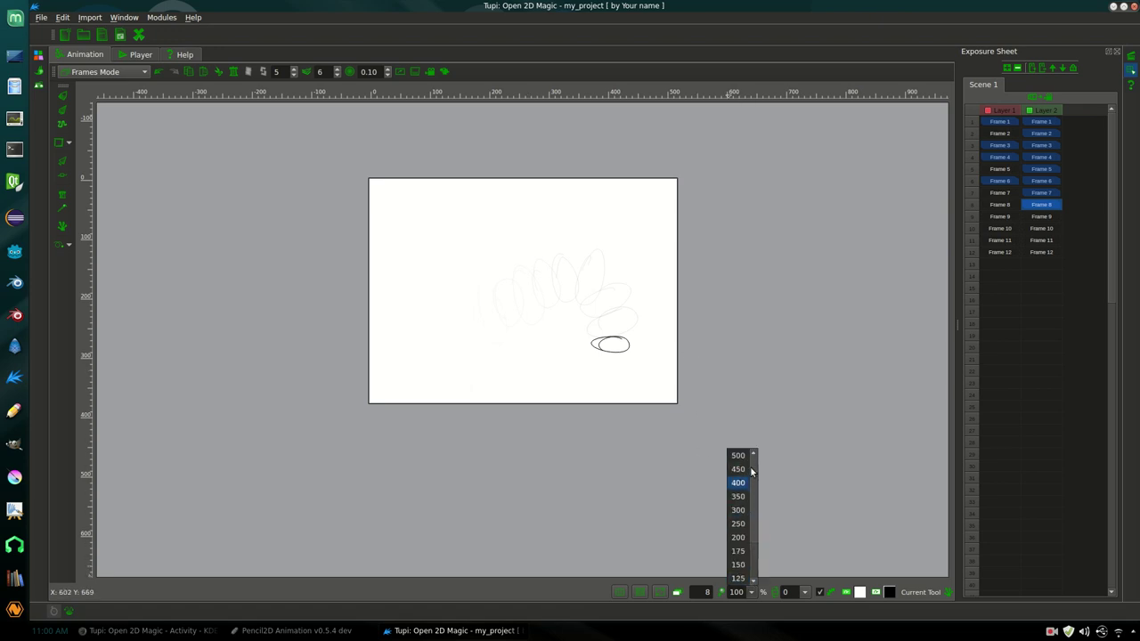
{"action": "left_click", "coordinate": [738, 456]}
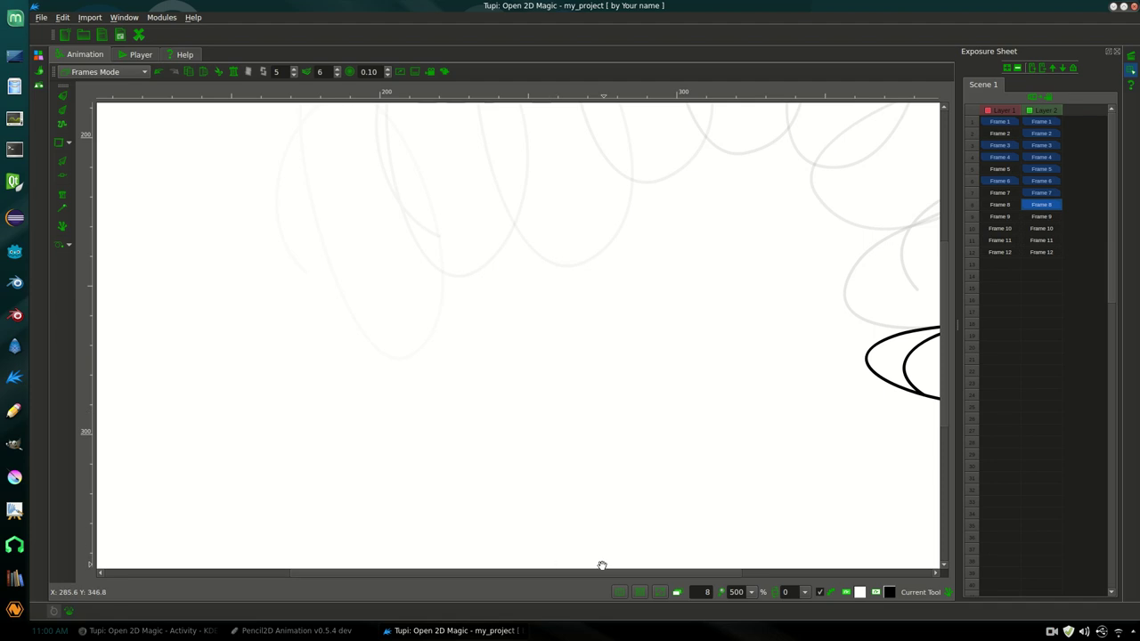
{"action": "left_click_drag", "start_coordinate": [591, 573], "coordinate": [789, 575]}
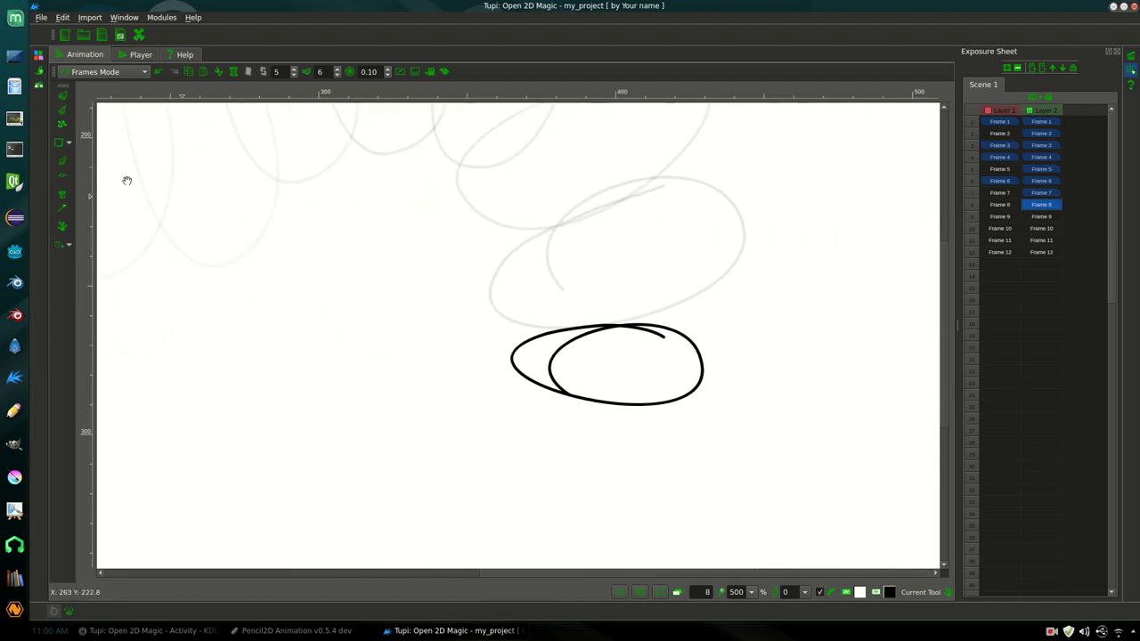
{"action": "left_click", "coordinate": [62, 162]}
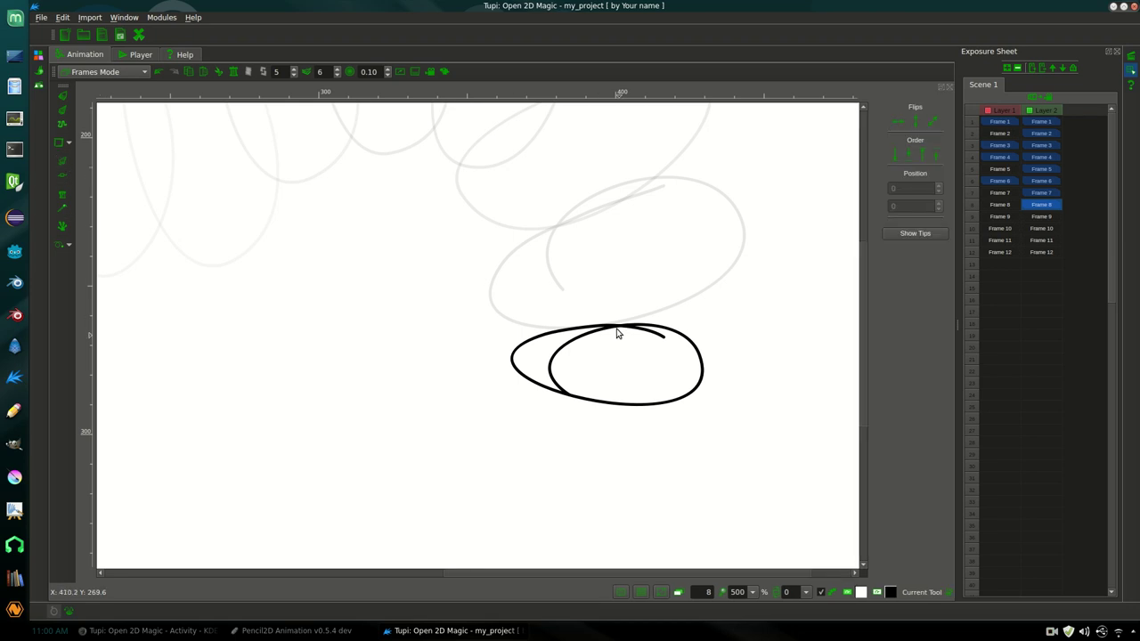
{"action": "left_click", "coordinate": [657, 339]}
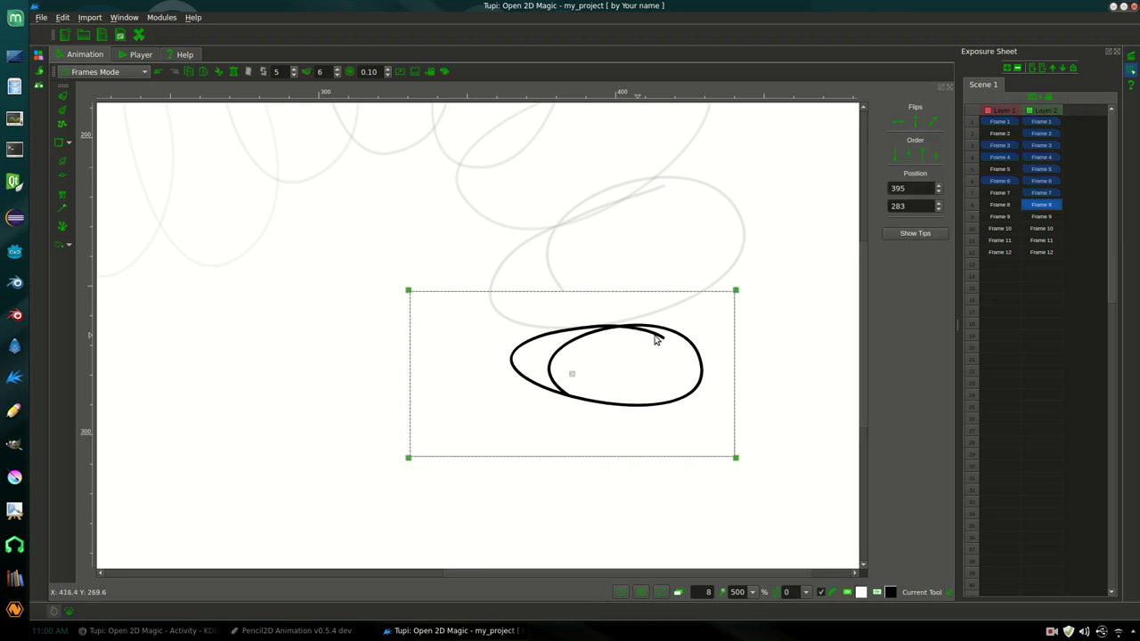
{"action": "left_click", "coordinate": [62, 175]}
{"action": "left_click", "coordinate": [621, 331]}
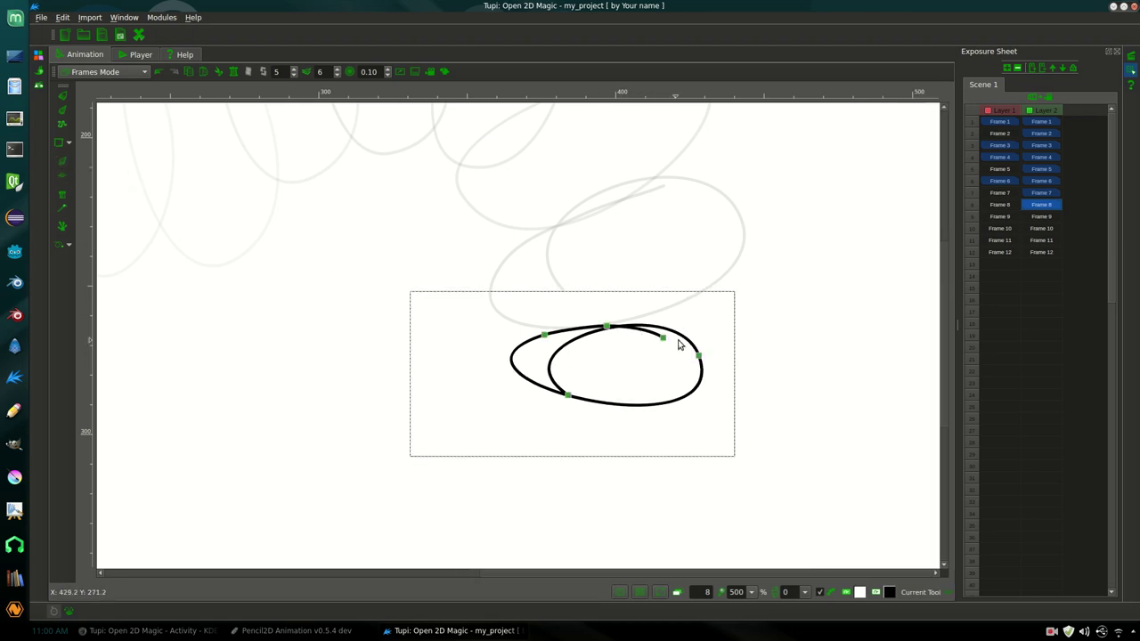
{"action": "left_click_drag", "start_coordinate": [664, 338], "coordinate": [640, 323]}
{"action": "left_click", "coordinate": [608, 328]}
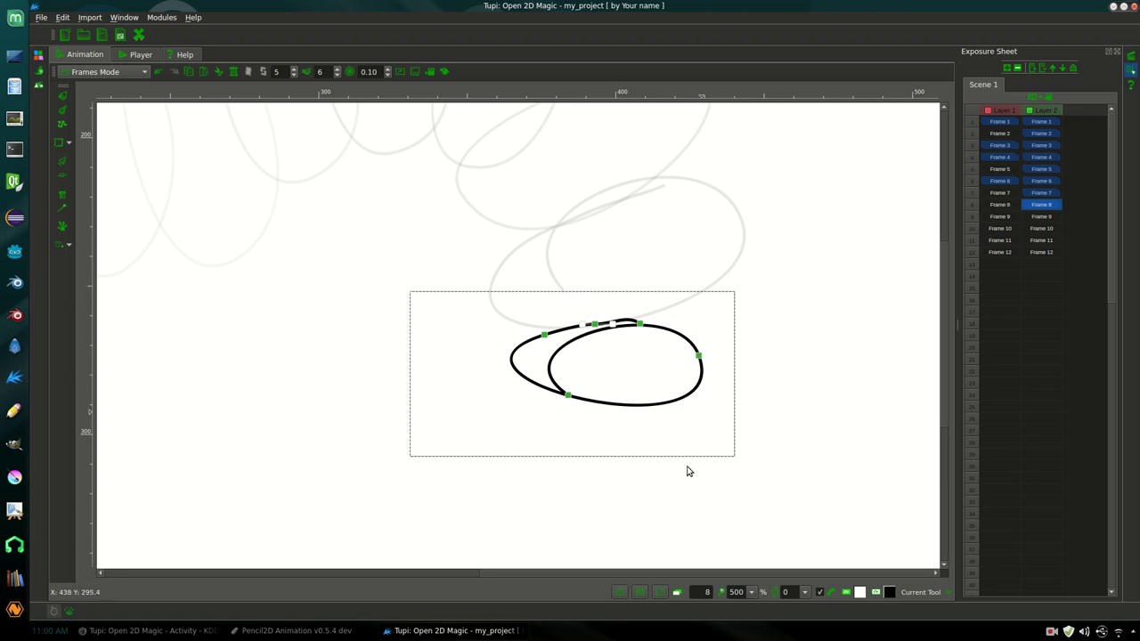
Step: Draw a large freehand loop around the small oval on frame 8 with the Pencil tool at smoothness 4.00
{"action": "left_click", "coordinate": [61, 245]}
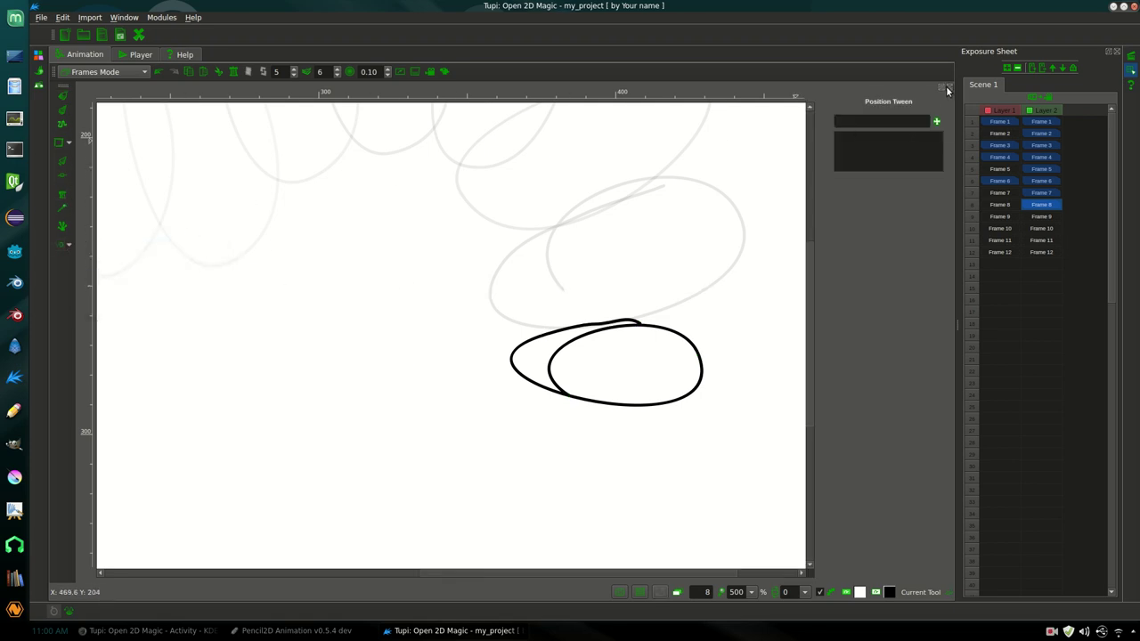
{"action": "left_click", "coordinate": [948, 90]}
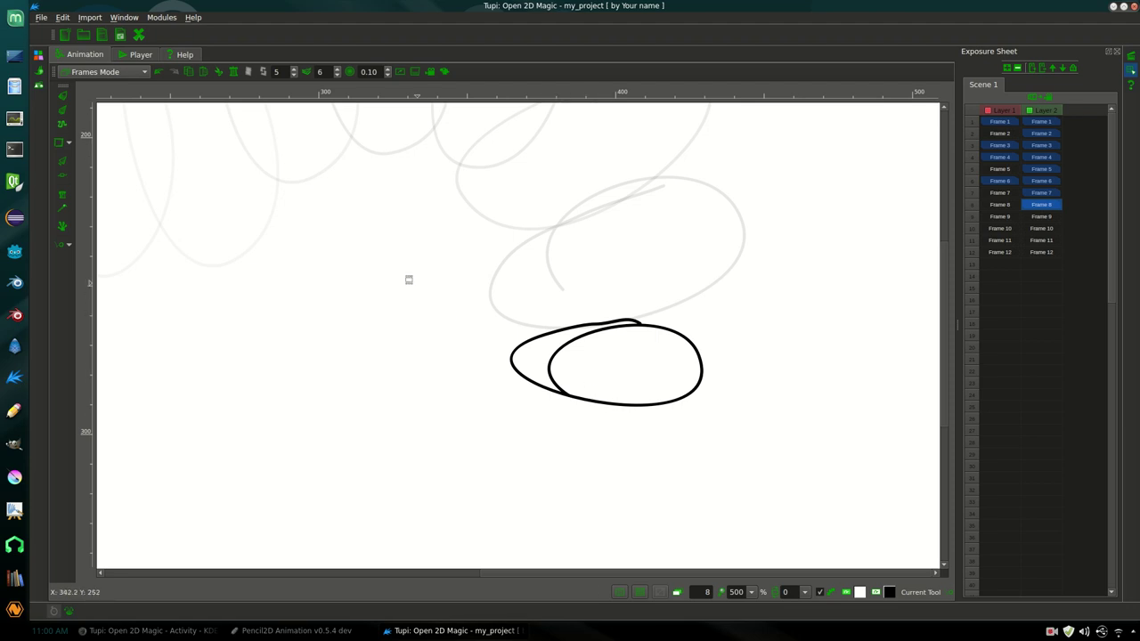
{"action": "left_click", "coordinate": [64, 95]}
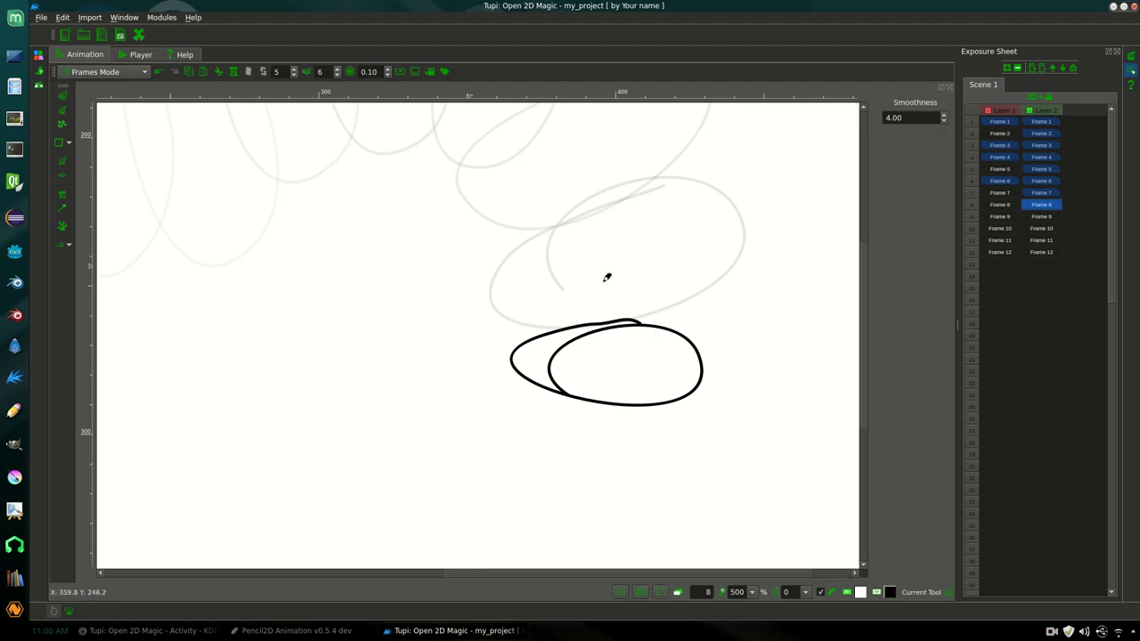
{"action": "mouse_move", "coordinate": [760, 189]}
{"action": "left_mouse_down"}
{"action": "mouse_move", "coordinate": [682, 178]}
{"action": "mouse_move", "coordinate": [184, 318]}
{"action": "mouse_move", "coordinate": [374, 584]}
{"action": "mouse_move", "coordinate": [855, 564]}
{"action": "mouse_move", "coordinate": [723, 201]}
{"action": "mouse_move", "coordinate": [749, 185]}
{"action": "left_mouse_up"}
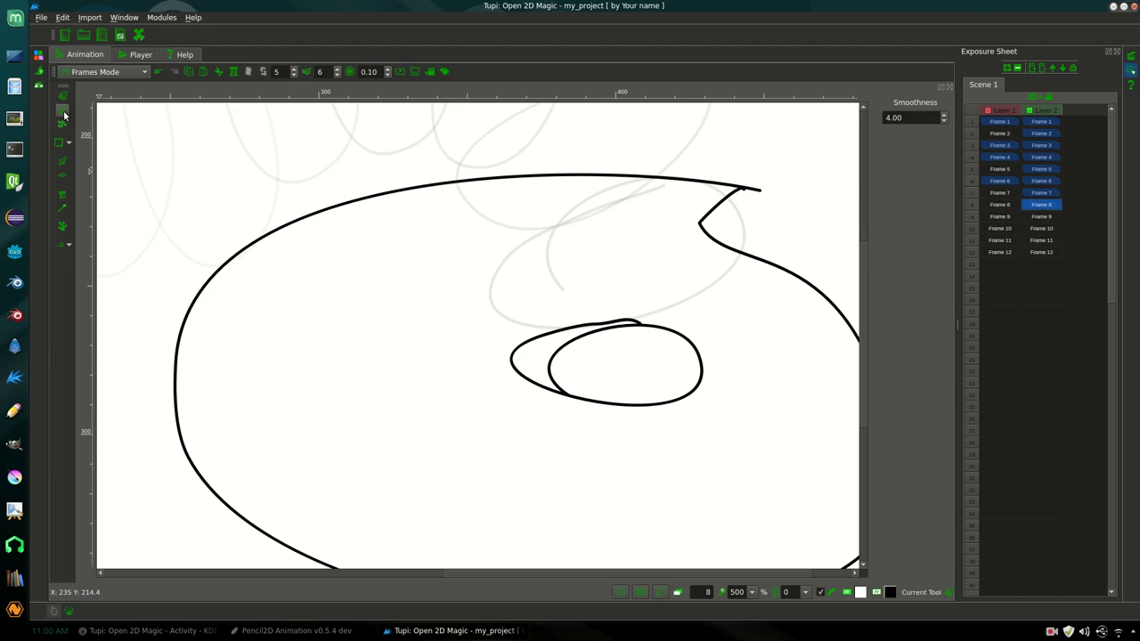
Step: Select the large loop and move its loose end node onto its starting point to close the outline
{"action": "left_click", "coordinate": [62, 162]}
{"action": "left_click", "coordinate": [732, 210]}
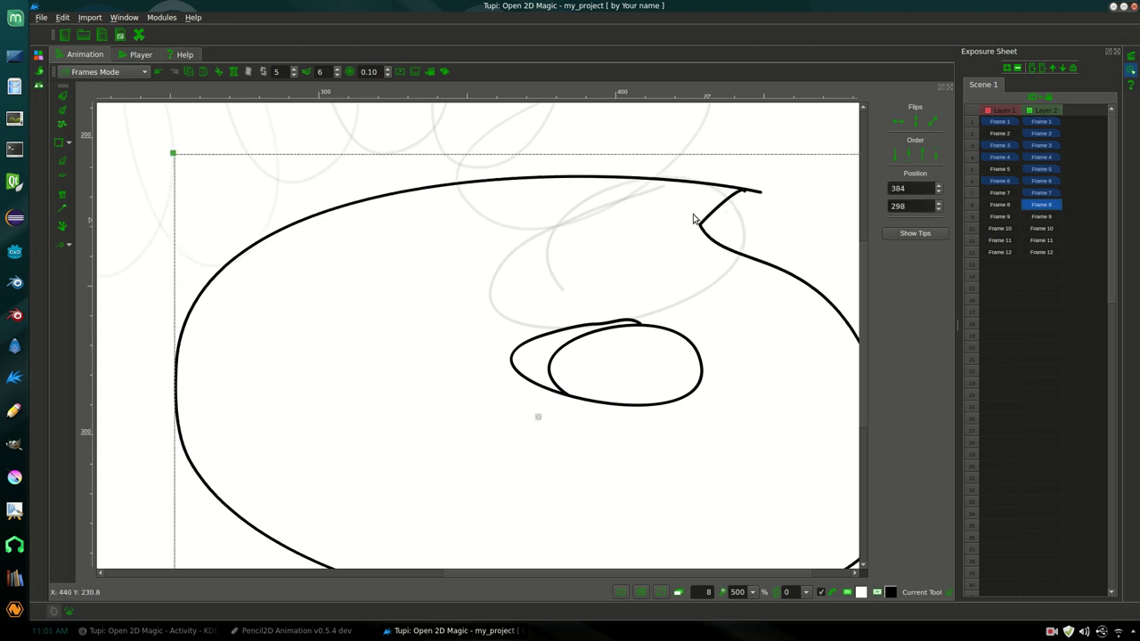
{"action": "left_click", "coordinate": [62, 177]}
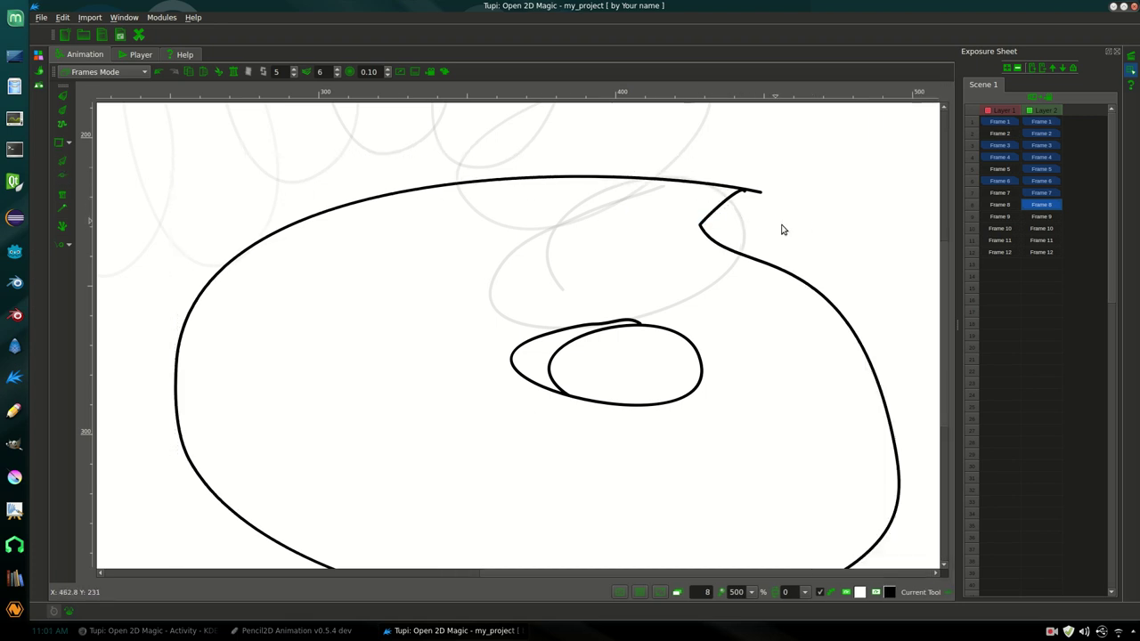
{"action": "left_click", "coordinate": [717, 209]}
{"action": "mouse_move", "coordinate": [746, 192]}
{"action": "left_mouse_down"}
{"action": "mouse_move", "coordinate": [753, 217]}
{"action": "mouse_move", "coordinate": [763, 194]}
{"action": "left_mouse_up"}
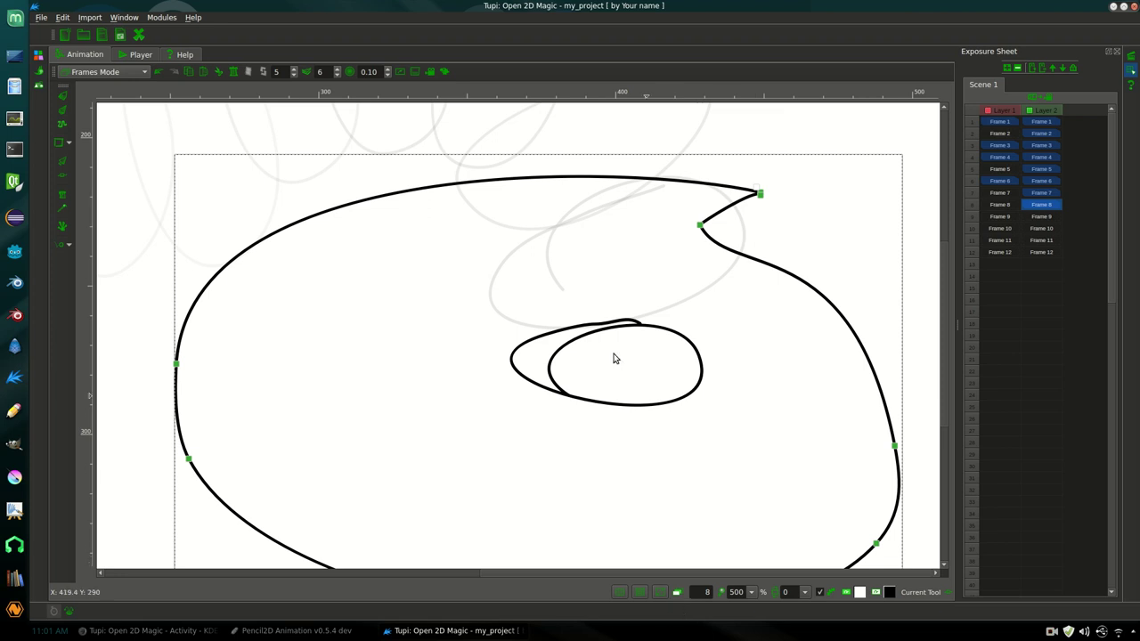
Step: Pan and scroll around the enlarged frame 8 drawing at 500% zoom to compare the Hand tool with scrolling
{"action": "left_click", "coordinate": [62, 224]}
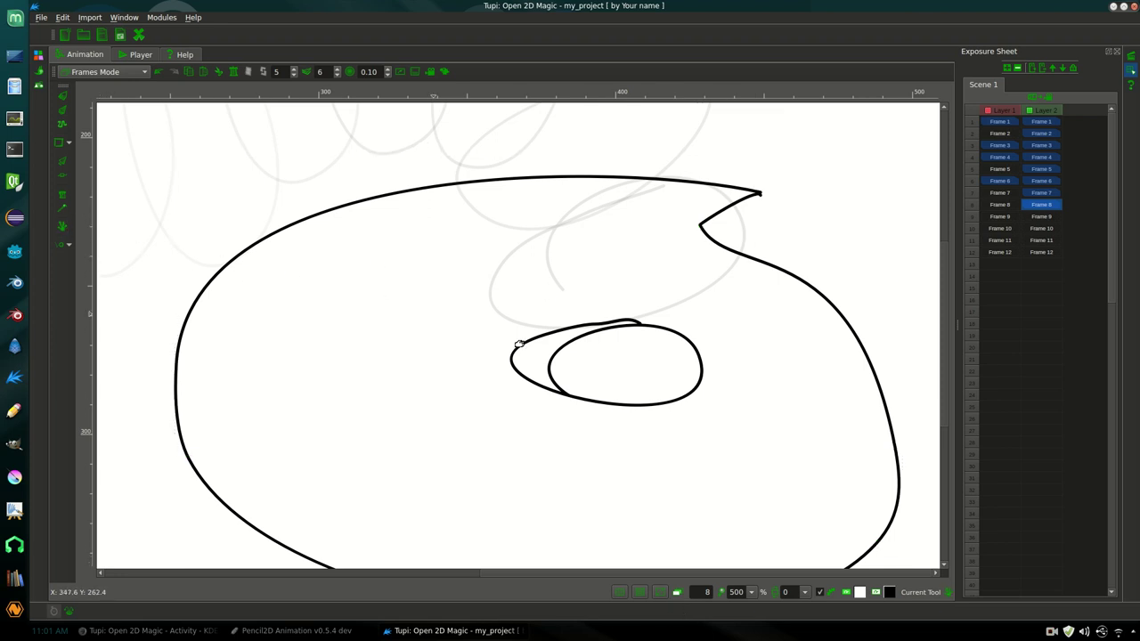
{"action": "left_click", "coordinate": [703, 406]}
{"action": "scroll", "coordinate": [669, 354], "scroll_direction": "down", "scroll_amount": 2}
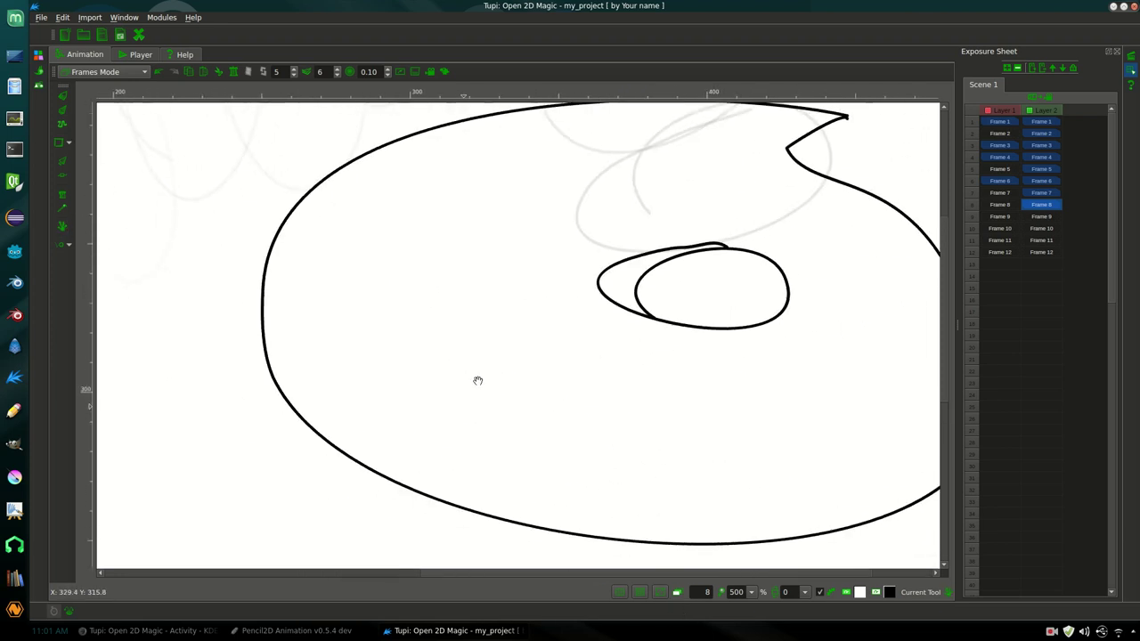
{"action": "scroll", "coordinate": [460, 394], "scroll_direction": "up", "scroll_amount": 2}
{"action": "mouse_move", "coordinate": [445, 550]}
{"action": "left_mouse_down"}
{"action": "mouse_move", "coordinate": [573, 410]}
{"action": "mouse_move", "coordinate": [682, 231]}
{"action": "mouse_move", "coordinate": [563, 484]}
{"action": "mouse_move", "coordinate": [598, 256]}
{"action": "mouse_move", "coordinate": [517, 211]}
{"action": "mouse_move", "coordinate": [201, 395]}
{"action": "mouse_move", "coordinate": [588, 224]}
{"action": "mouse_move", "coordinate": [325, 456]}
{"action": "mouse_move", "coordinate": [377, 468]}
{"action": "mouse_move", "coordinate": [572, 264]}
{"action": "mouse_move", "coordinate": [594, 211]}
{"action": "mouse_move", "coordinate": [385, 509]}
{"action": "mouse_move", "coordinate": [550, 293]}
{"action": "mouse_move", "coordinate": [656, 476]}
{"action": "mouse_move", "coordinate": [573, 543]}
{"action": "mouse_move", "coordinate": [740, 421]}
{"action": "mouse_move", "coordinate": [318, 442]}
{"action": "mouse_move", "coordinate": [585, 519]}
{"action": "mouse_move", "coordinate": [555, 471]}
{"action": "mouse_move", "coordinate": [566, 480]}
{"action": "left_mouse_up"}
{"action": "mouse_move", "coordinate": [756, 278]}
{"action": "left_mouse_down"}
{"action": "mouse_move", "coordinate": [499, 489]}
{"action": "mouse_move", "coordinate": [756, 269]}
{"action": "mouse_move", "coordinate": [685, 413]}
{"action": "mouse_move", "coordinate": [599, 497]}
{"action": "left_mouse_up"}
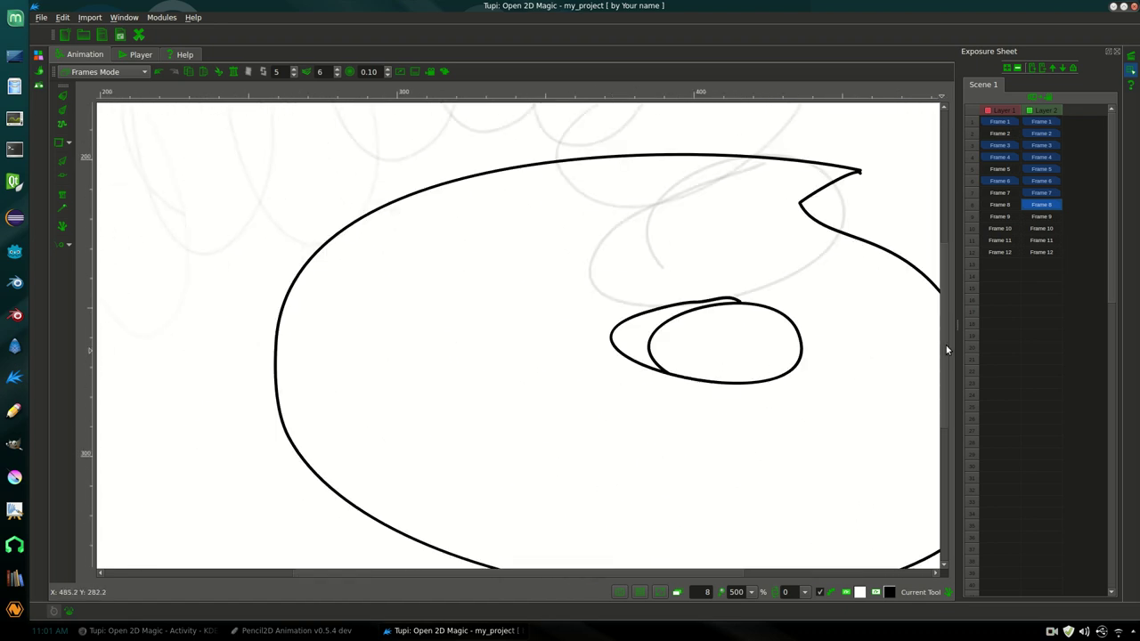
{"action": "mouse_move", "coordinate": [944, 342]}
{"action": "left_mouse_down"}
{"action": "mouse_move", "coordinate": [942, 396]}
{"action": "mouse_move", "coordinate": [948, 340]}
{"action": "left_mouse_up"}
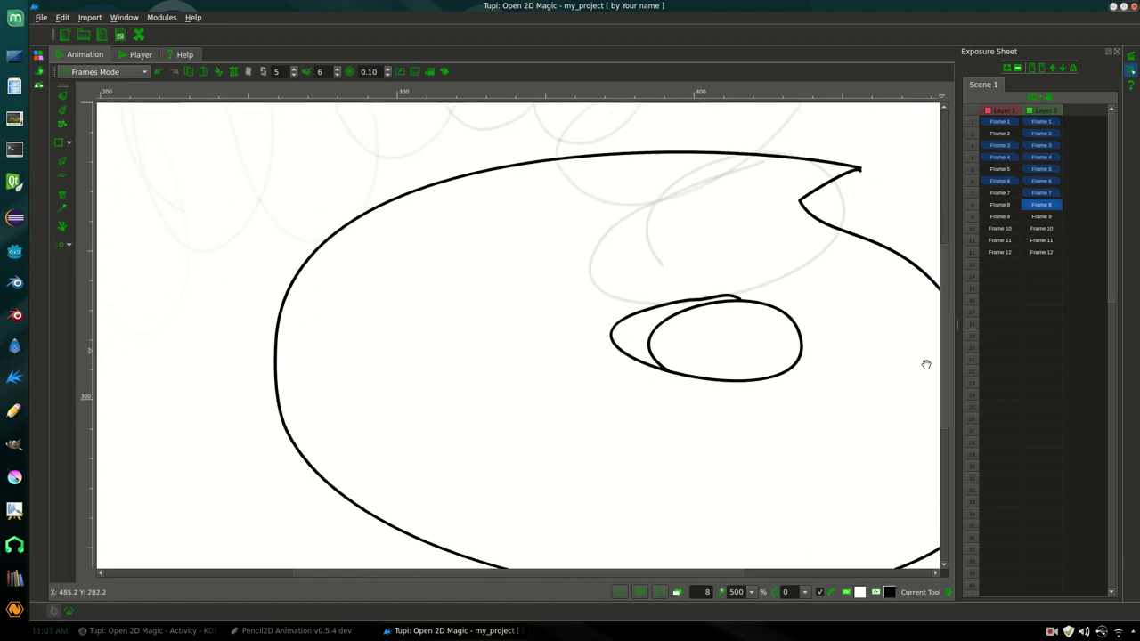
{"action": "left_click_drag", "start_coordinate": [693, 570], "coordinate": [791, 502]}
{"action": "mouse_move", "coordinate": [937, 395]}
{"action": "left_mouse_down"}
{"action": "mouse_move", "coordinate": [947, 347]}
{"action": "mouse_move", "coordinate": [847, 374]}
{"action": "mouse_move", "coordinate": [725, 433]}
{"action": "mouse_move", "coordinate": [776, 428]}
{"action": "mouse_move", "coordinate": [745, 439]}
{"action": "mouse_move", "coordinate": [745, 326]}
{"action": "mouse_move", "coordinate": [712, 427]}
{"action": "mouse_move", "coordinate": [689, 331]}
{"action": "left_mouse_up"}
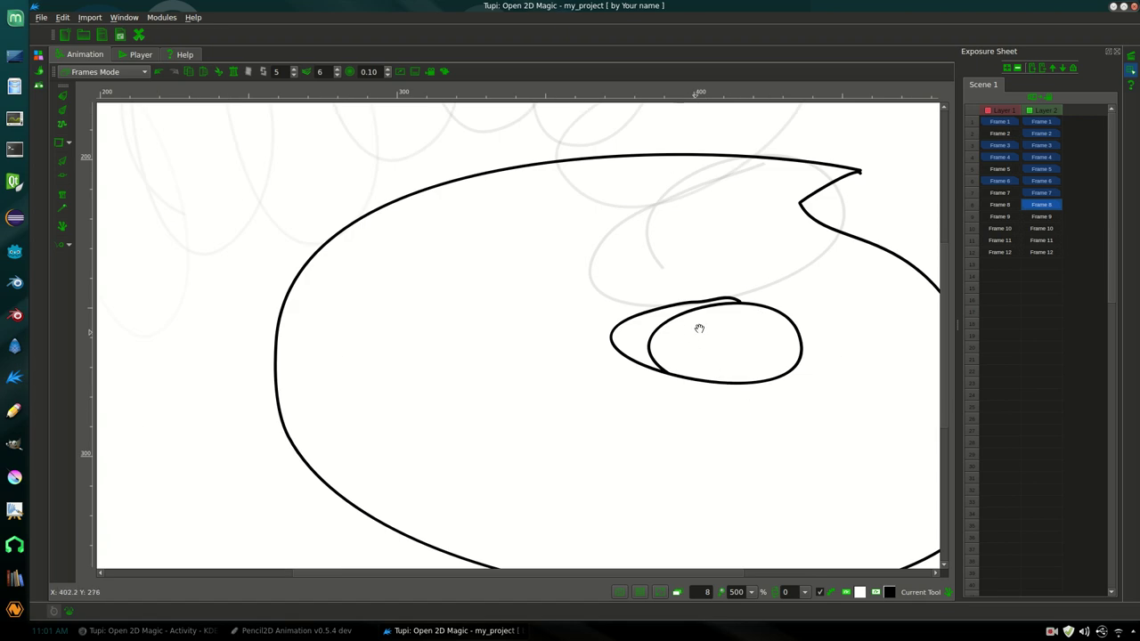
{"action": "left_click_drag", "start_coordinate": [776, 229], "coordinate": [692, 427]}
{"action": "left_click_drag", "start_coordinate": [391, 357], "coordinate": [466, 252]}
{"action": "left_click_drag", "start_coordinate": [855, 173], "coordinate": [784, 330]}
{"action": "mouse_move", "coordinate": [893, 366]}
{"action": "left_mouse_down"}
{"action": "mouse_move", "coordinate": [471, 249]}
{"action": "mouse_move", "coordinate": [682, 491]}
{"action": "mouse_move", "coordinate": [892, 361]}
{"action": "left_mouse_up"}
{"action": "mouse_move", "coordinate": [944, 319]}
{"action": "left_mouse_down"}
{"action": "mouse_move", "coordinate": [944, 429]}
{"action": "mouse_move", "coordinate": [944, 298]}
{"action": "mouse_move", "coordinate": [928, 330]}
{"action": "left_mouse_up"}
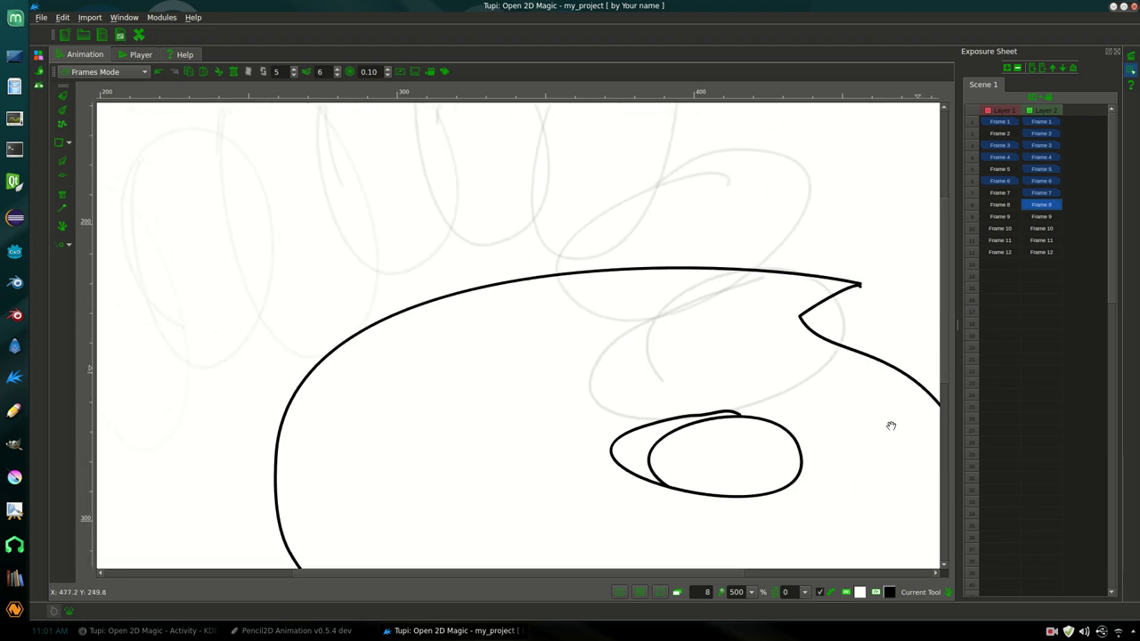
{"action": "mouse_move", "coordinate": [676, 566]}
{"action": "left_mouse_down"}
{"action": "mouse_move", "coordinate": [731, 569]}
{"action": "mouse_move", "coordinate": [646, 569]}
{"action": "left_mouse_up"}
{"action": "mouse_move", "coordinate": [945, 307]}
{"action": "left_mouse_down"}
{"action": "mouse_move", "coordinate": [941, 255]}
{"action": "mouse_move", "coordinate": [942, 305]}
{"action": "left_mouse_up"}
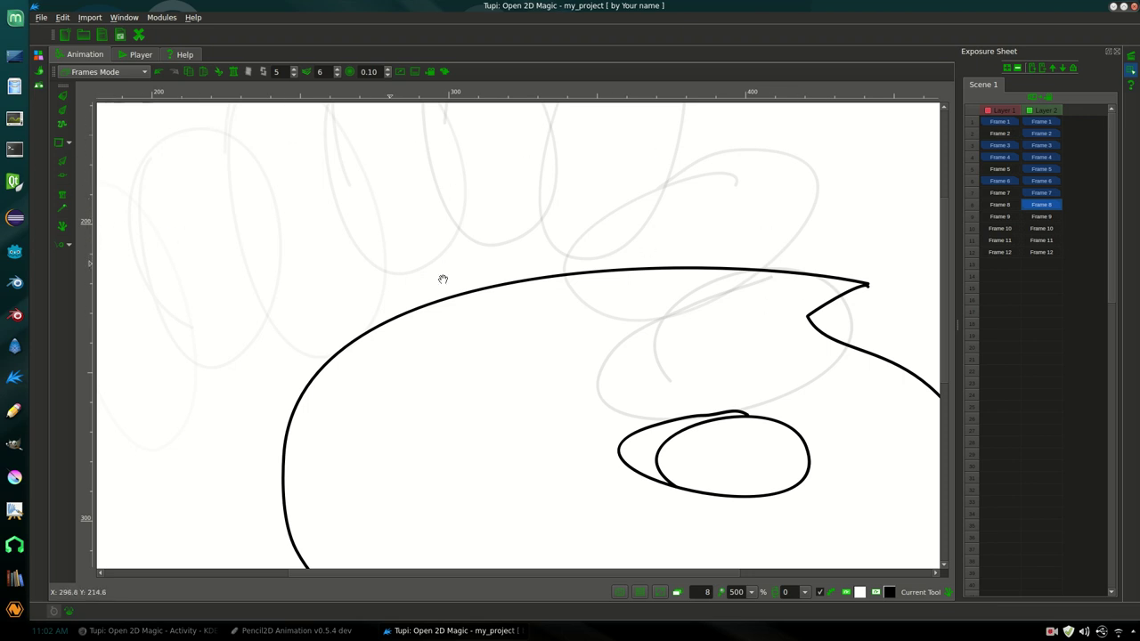
Step: Set the canvas zoom to 100% and pan the whole page around the workspace with the Hand tool
{"action": "left_click", "coordinate": [753, 593]}
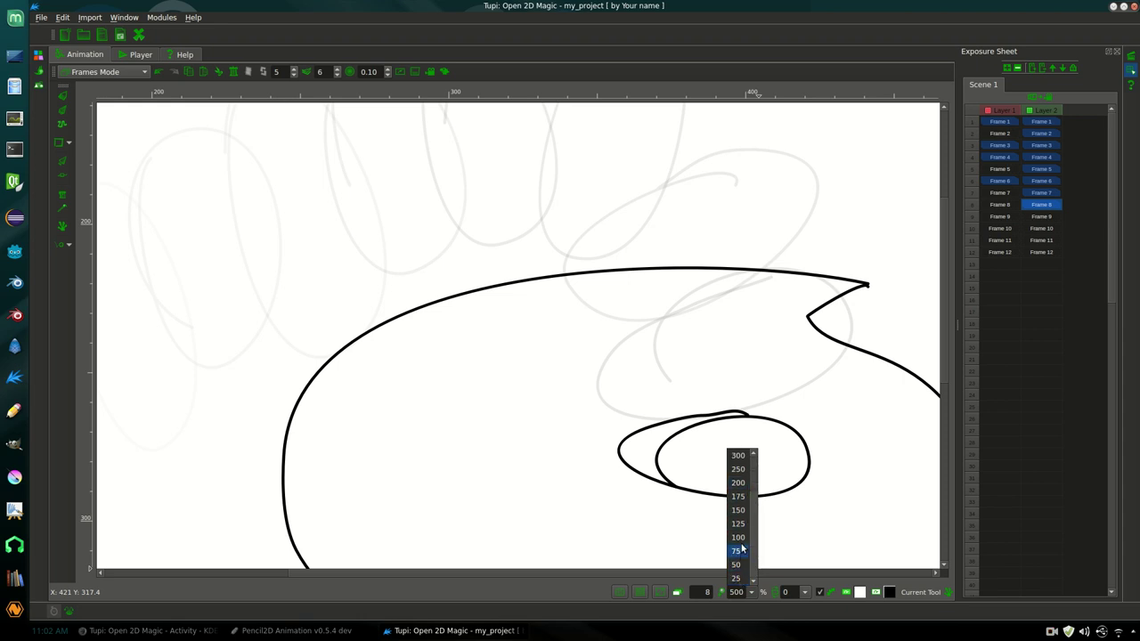
{"action": "left_click", "coordinate": [737, 537]}
{"action": "mouse_move", "coordinate": [517, 196]}
{"action": "left_mouse_down"}
{"action": "mouse_move", "coordinate": [297, 288]}
{"action": "mouse_move", "coordinate": [377, 464]}
{"action": "mouse_move", "coordinate": [514, 333]}
{"action": "left_mouse_up"}
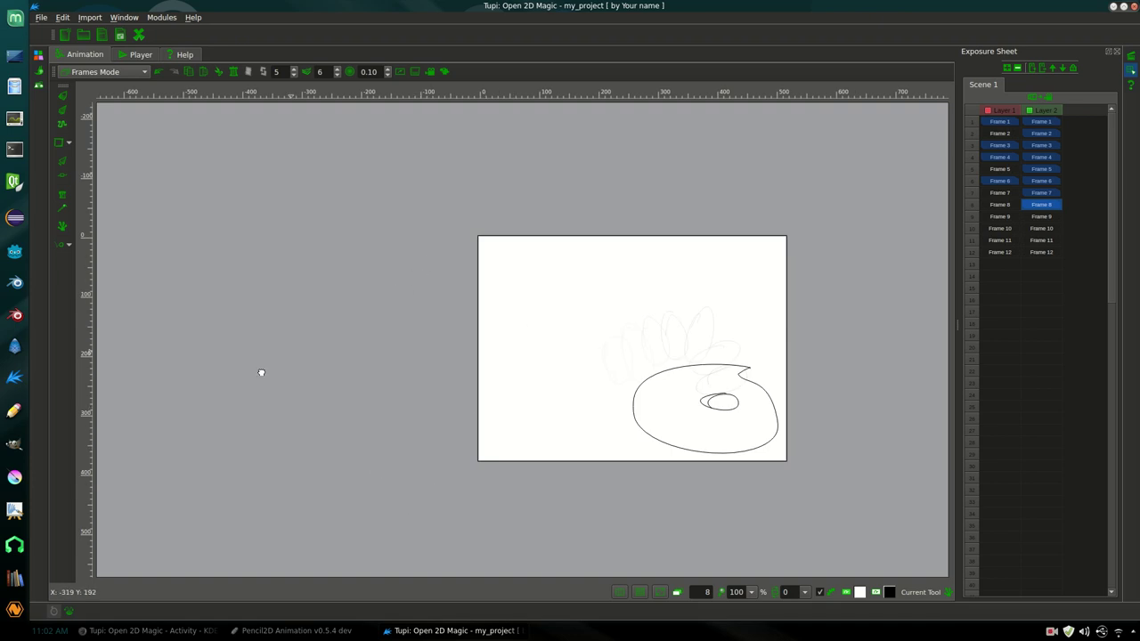
{"action": "left_click_drag", "start_coordinate": [313, 330], "coordinate": [149, 424]}
{"action": "left_click_drag", "start_coordinate": [725, 258], "coordinate": [854, 216]}
{"action": "left_click_drag", "start_coordinate": [474, 281], "coordinate": [364, 346]}
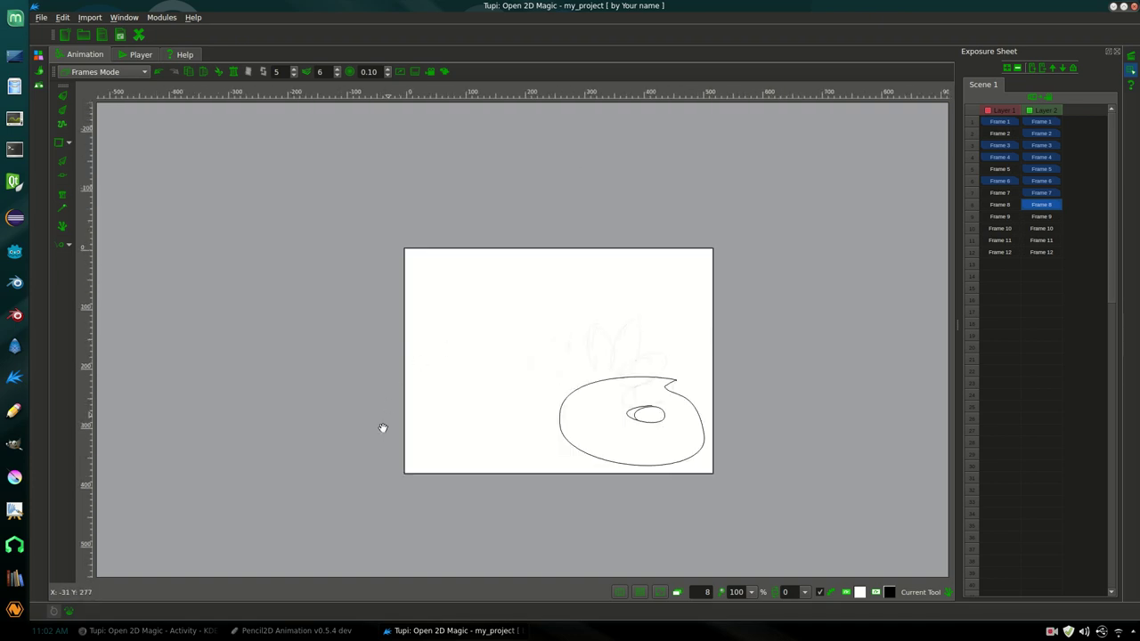
{"action": "left_click_drag", "start_coordinate": [391, 406], "coordinate": [327, 373]}
{"action": "left_click_drag", "start_coordinate": [645, 238], "coordinate": [721, 303]}
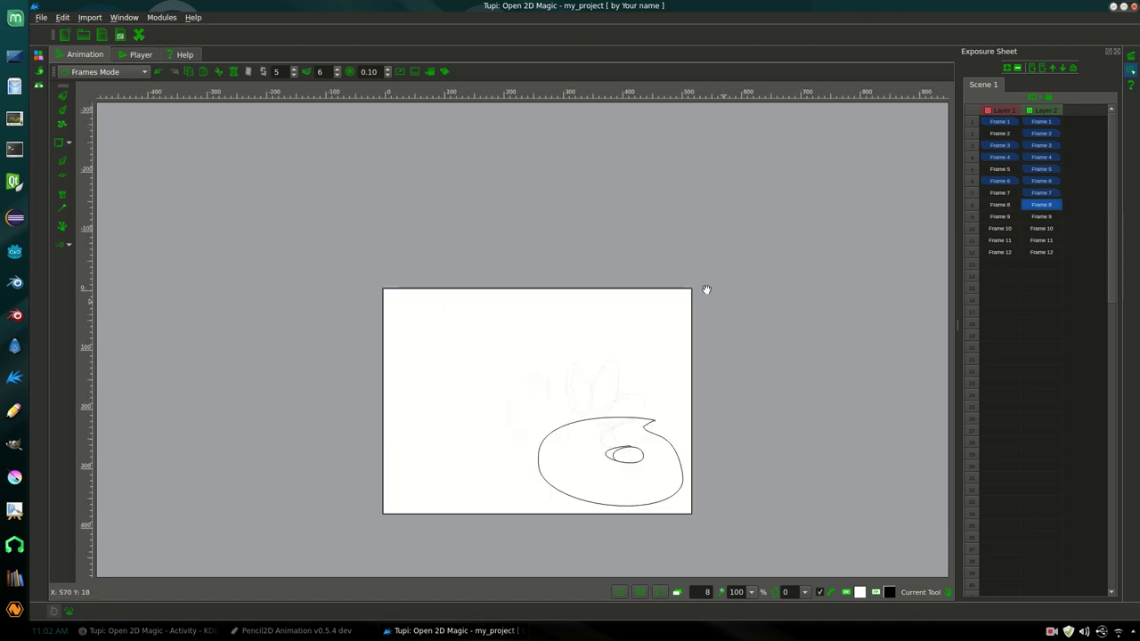
{"action": "left_click_drag", "start_coordinate": [518, 283], "coordinate": [605, 219]}
{"action": "left_click_drag", "start_coordinate": [348, 183], "coordinate": [261, 451]}
{"action": "left_click_drag", "start_coordinate": [622, 305], "coordinate": [744, 269]}
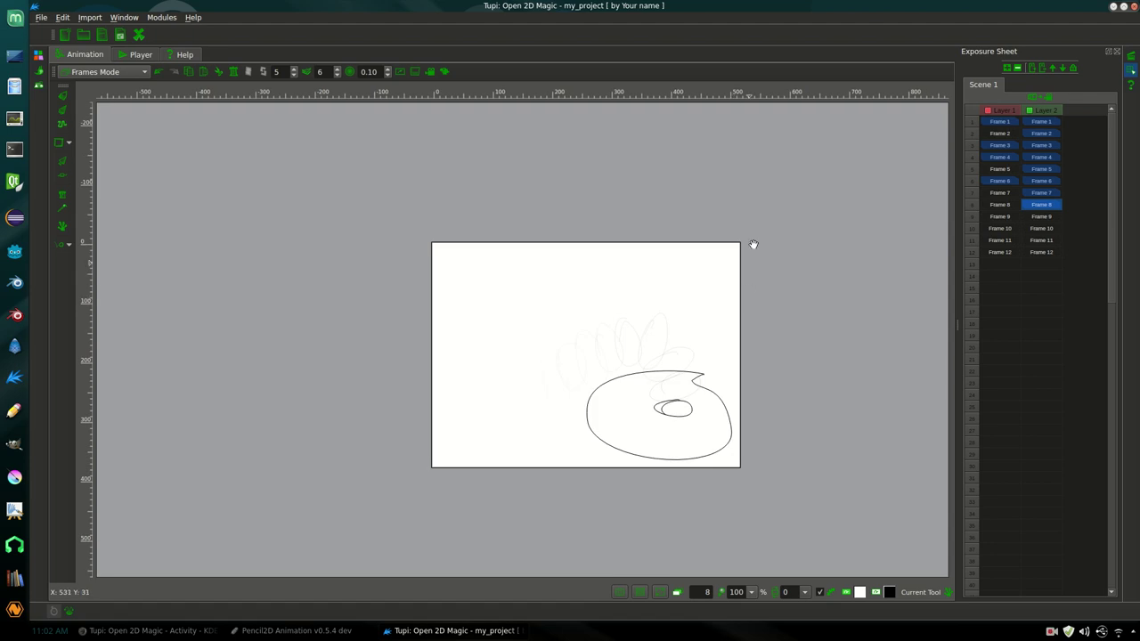
{"action": "left_click_drag", "start_coordinate": [506, 220], "coordinate": [330, 232]}
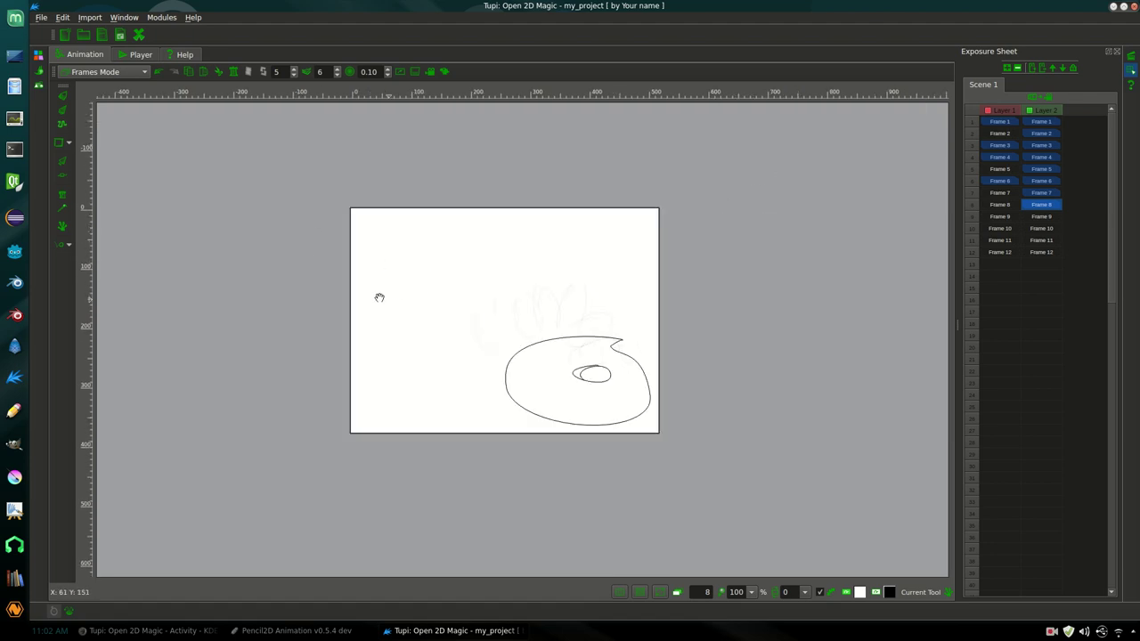
{"action": "left_click_drag", "start_coordinate": [322, 339], "coordinate": [481, 349]}
{"action": "left_click_drag", "start_coordinate": [696, 297], "coordinate": [771, 285]}
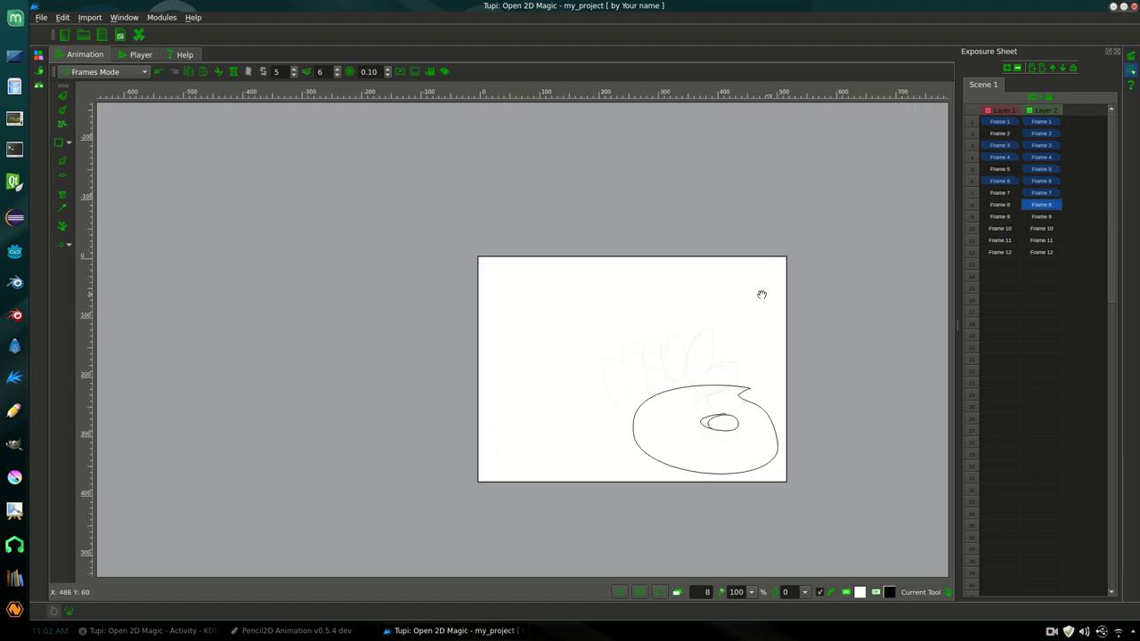
{"action": "left_click_drag", "start_coordinate": [438, 257], "coordinate": [385, 318]}
{"action": "left_click_drag", "start_coordinate": [697, 303], "coordinate": [793, 247]}
{"action": "left_click_drag", "start_coordinate": [420, 259], "coordinate": [522, 274]}
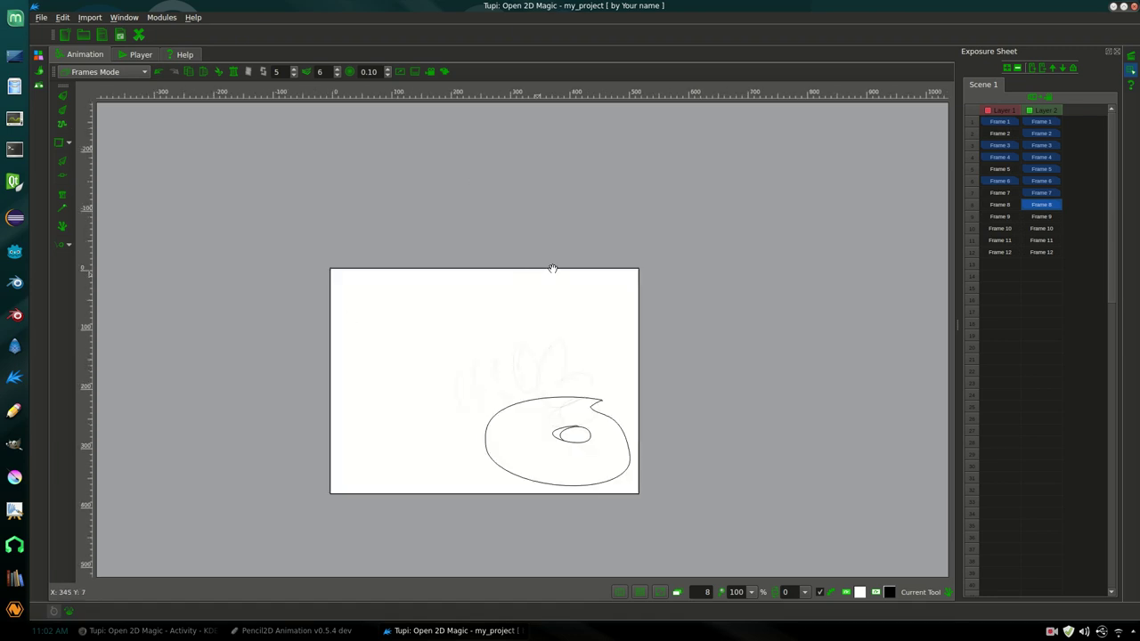
{"action": "left_click_drag", "start_coordinate": [677, 227], "coordinate": [753, 206]}
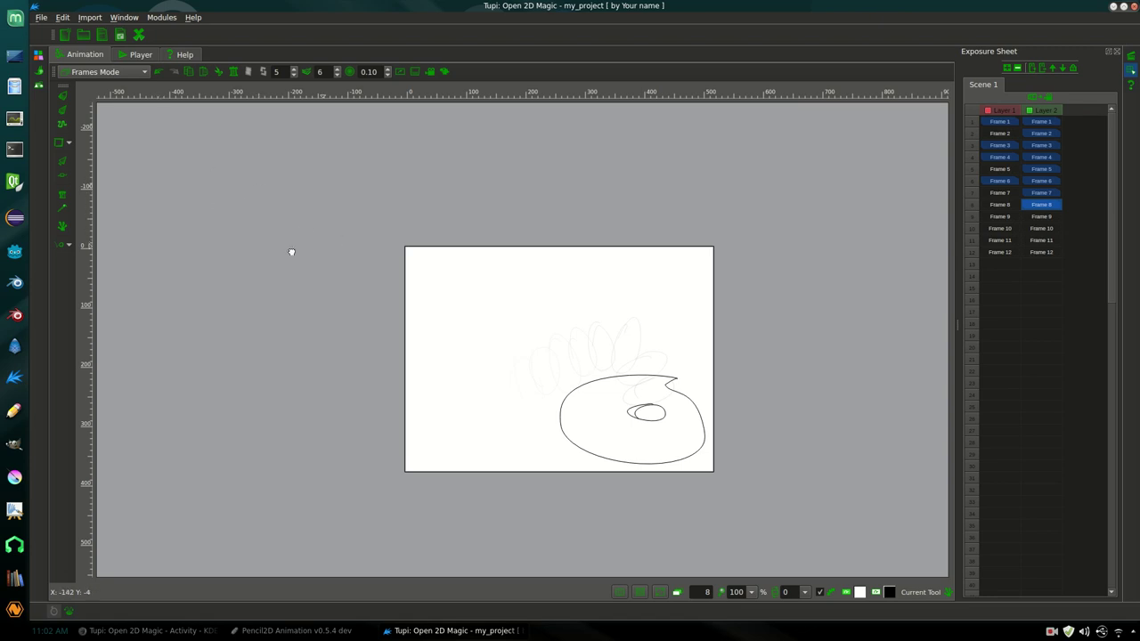
{"action": "left_click_drag", "start_coordinate": [329, 242], "coordinate": [336, 237]}
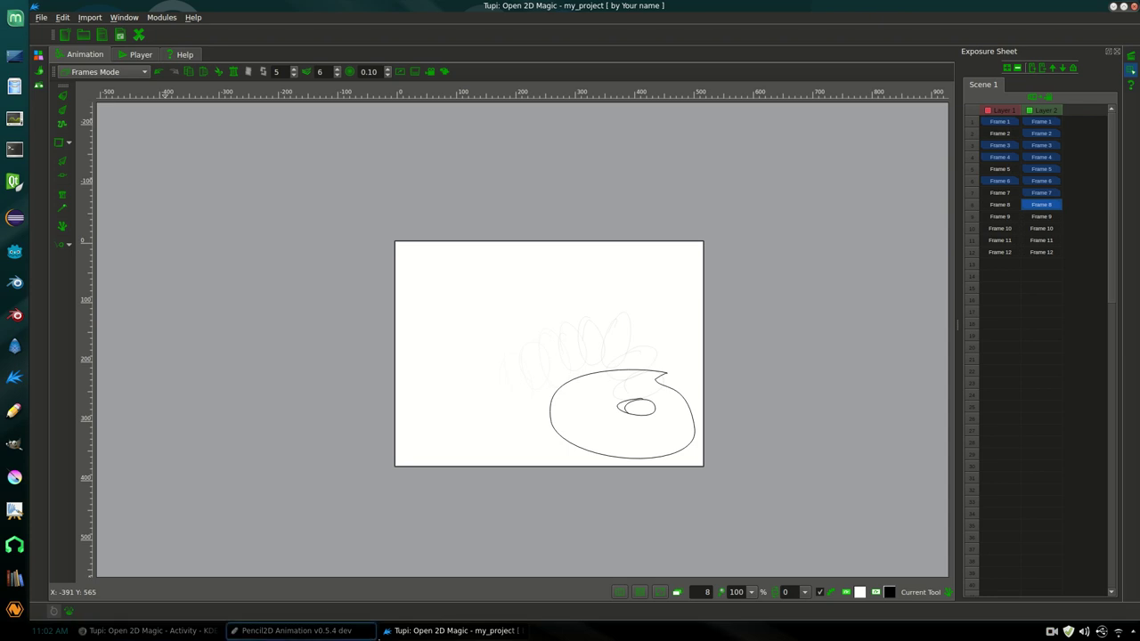
Step: Show the desktop to read the topics note, and return to the open Tupi project
{"action": "left_click", "coordinate": [405, 633]}
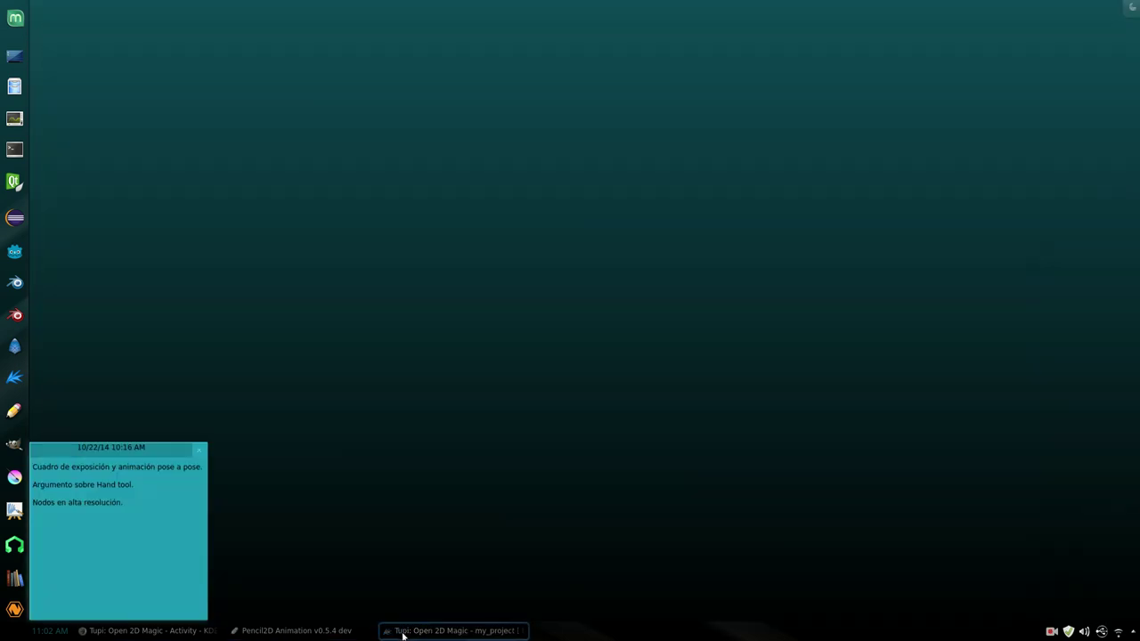
{"action": "left_click", "coordinate": [403, 634]}
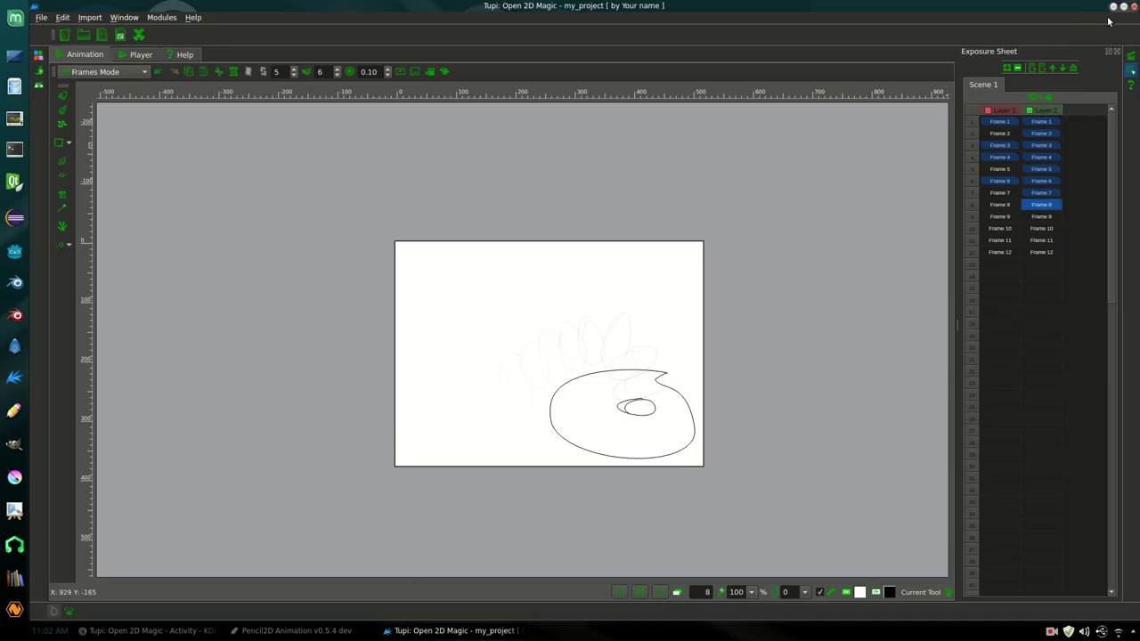
{"action": "left_click", "coordinate": [1134, 6]}
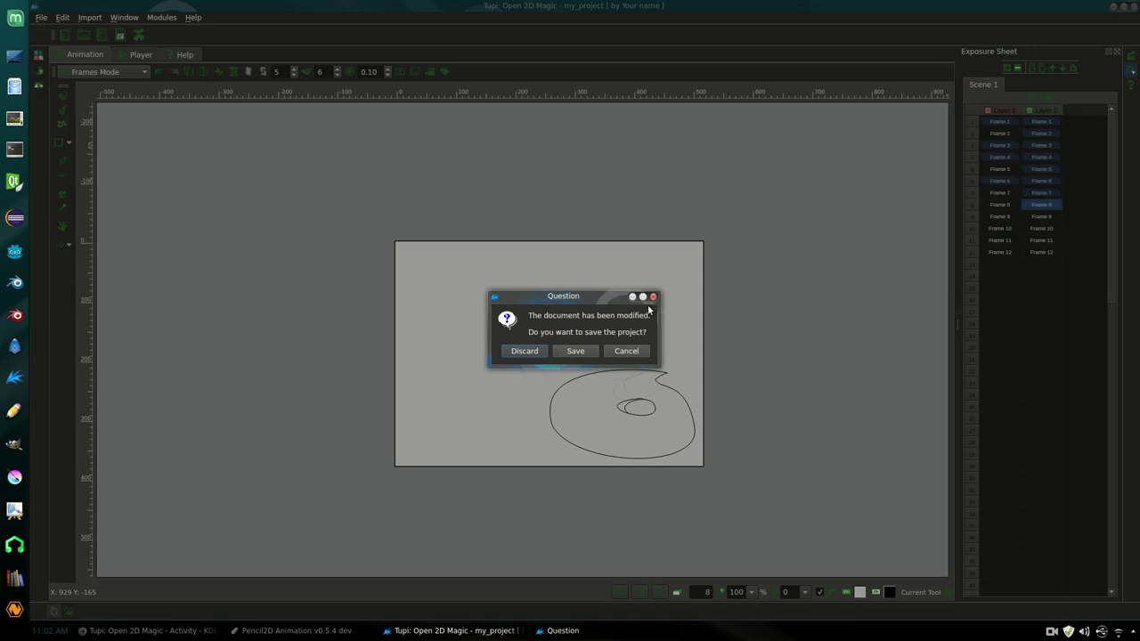
{"action": "left_click", "coordinate": [624, 351]}
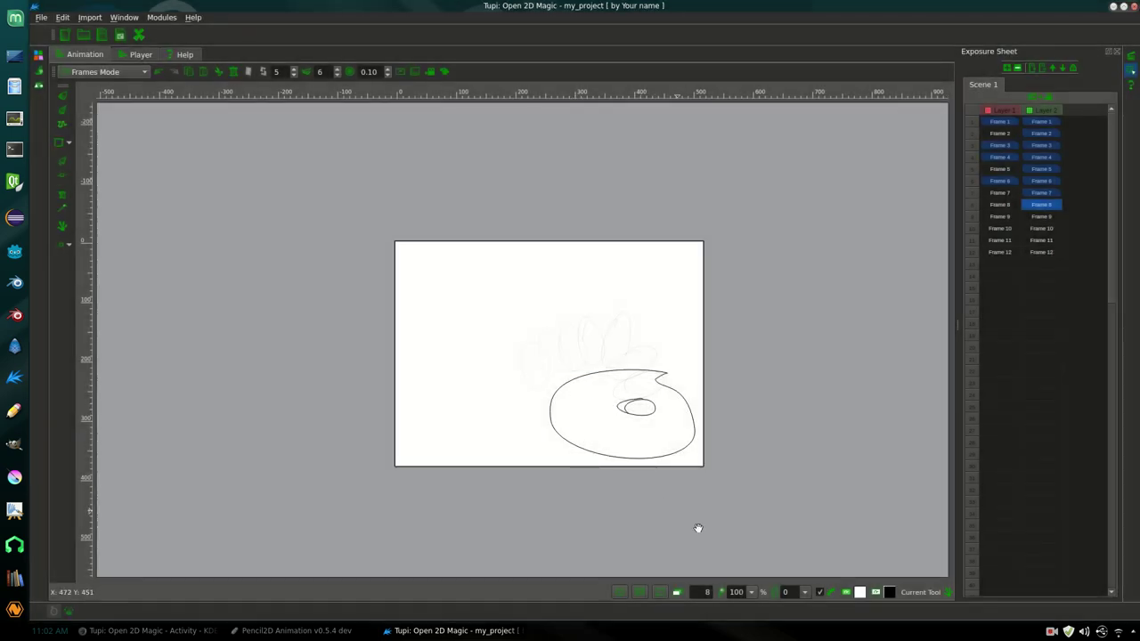
Step: Select the large loop on frame 8 for node editing at 200% zoom and examine its nodes at 500%
{"action": "left_click", "coordinate": [753, 590]}
{"action": "left_click", "coordinate": [744, 486]}
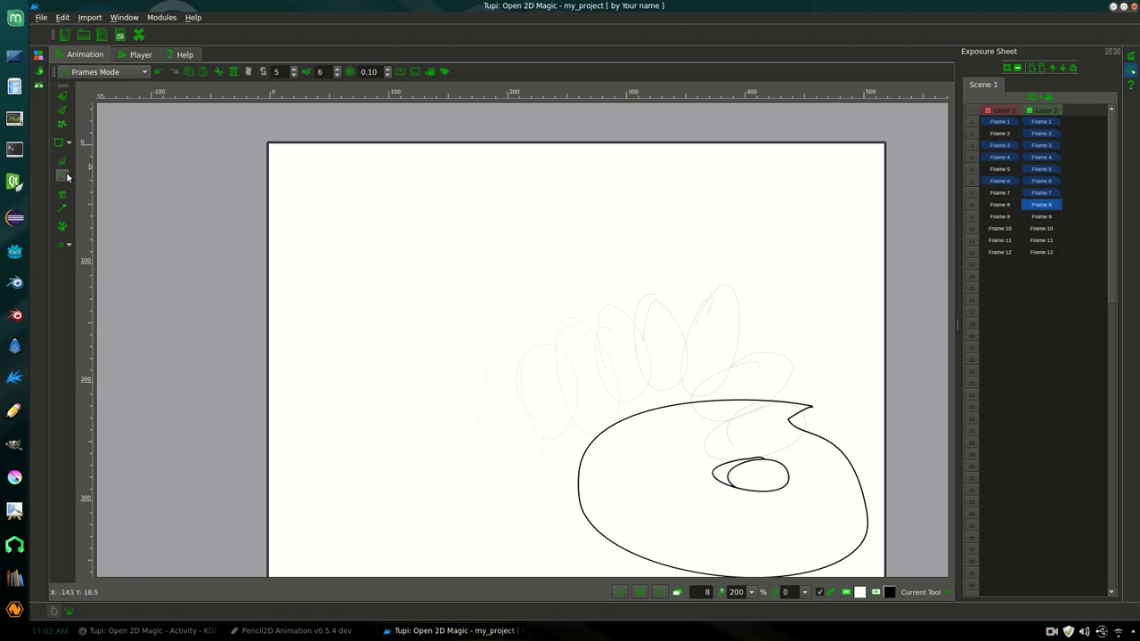
{"action": "left_click", "coordinate": [675, 406]}
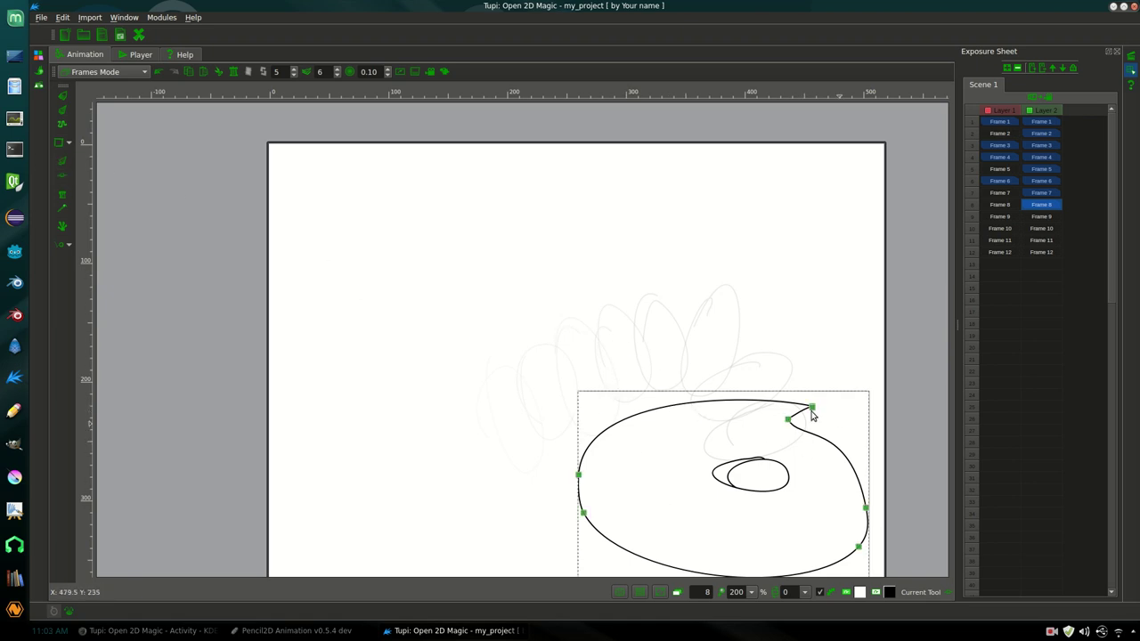
{"action": "left_click", "coordinate": [751, 592]}
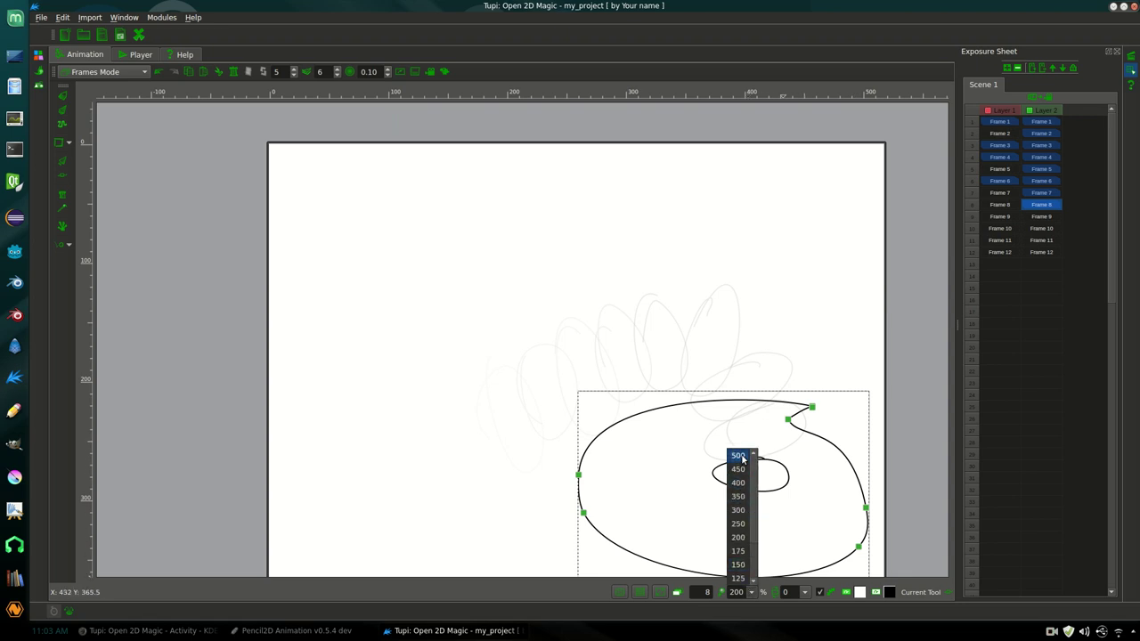
{"action": "left_click", "coordinate": [738, 456]}
{"action": "left_click_drag", "start_coordinate": [945, 372], "coordinate": [938, 495]}
{"action": "left_click_drag", "start_coordinate": [677, 577], "coordinate": [778, 571]}
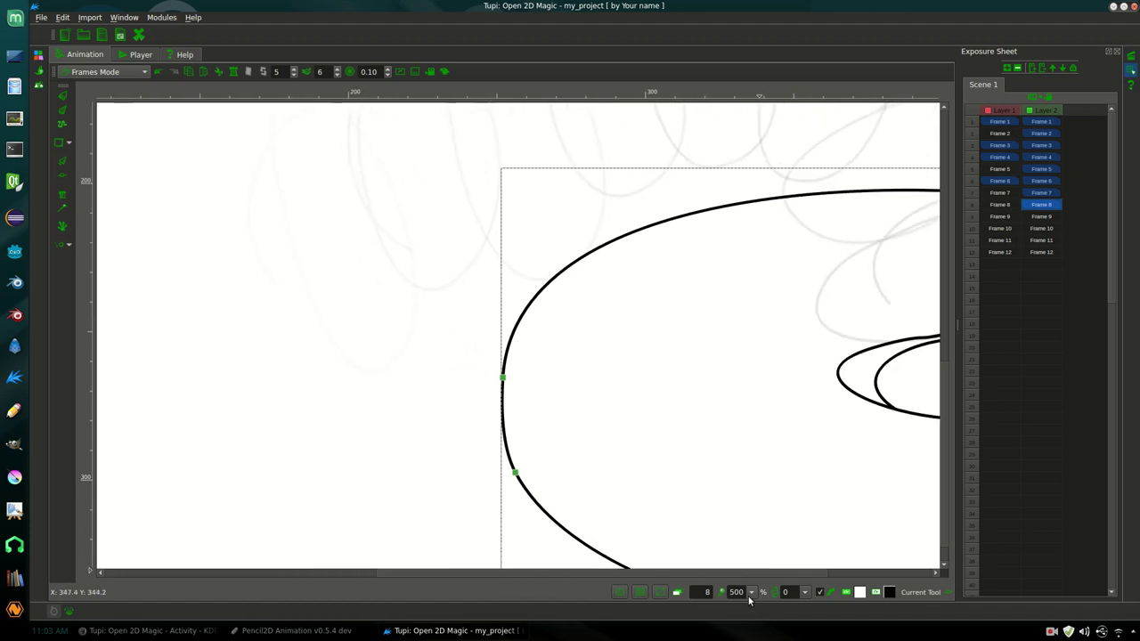
Step: Zoom out to 75% and reshape the upper edge of the large loop by moving its nodes
{"action": "left_click", "coordinate": [751, 592]}
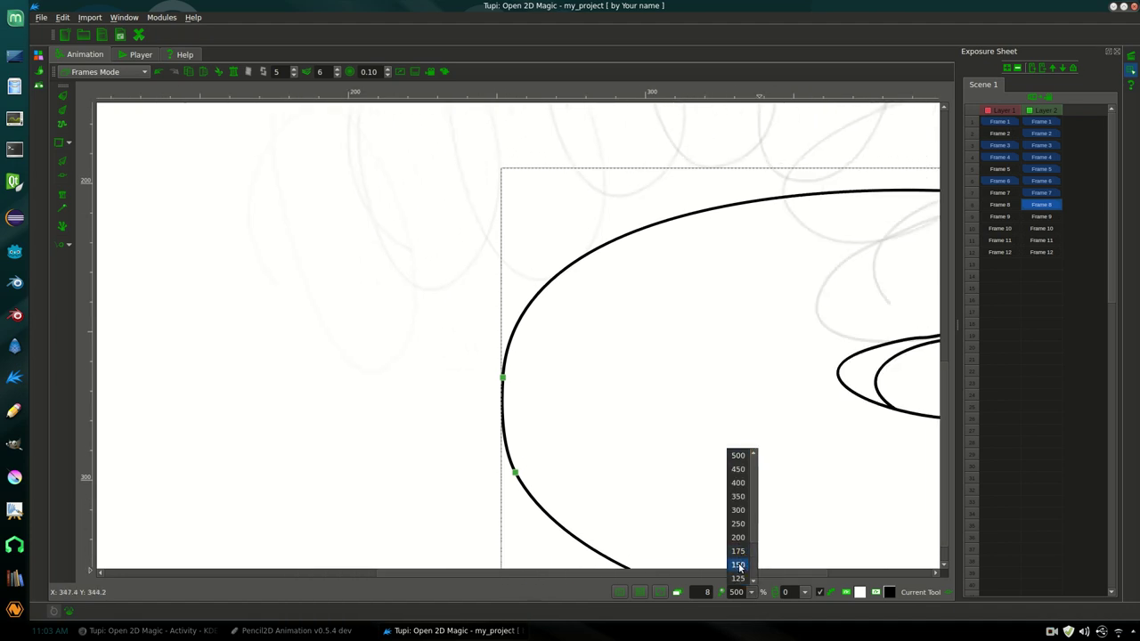
{"action": "scroll", "coordinate": [742, 556], "scroll_direction": "down", "scroll_amount": 1}
{"action": "left_click", "coordinate": [738, 564]}
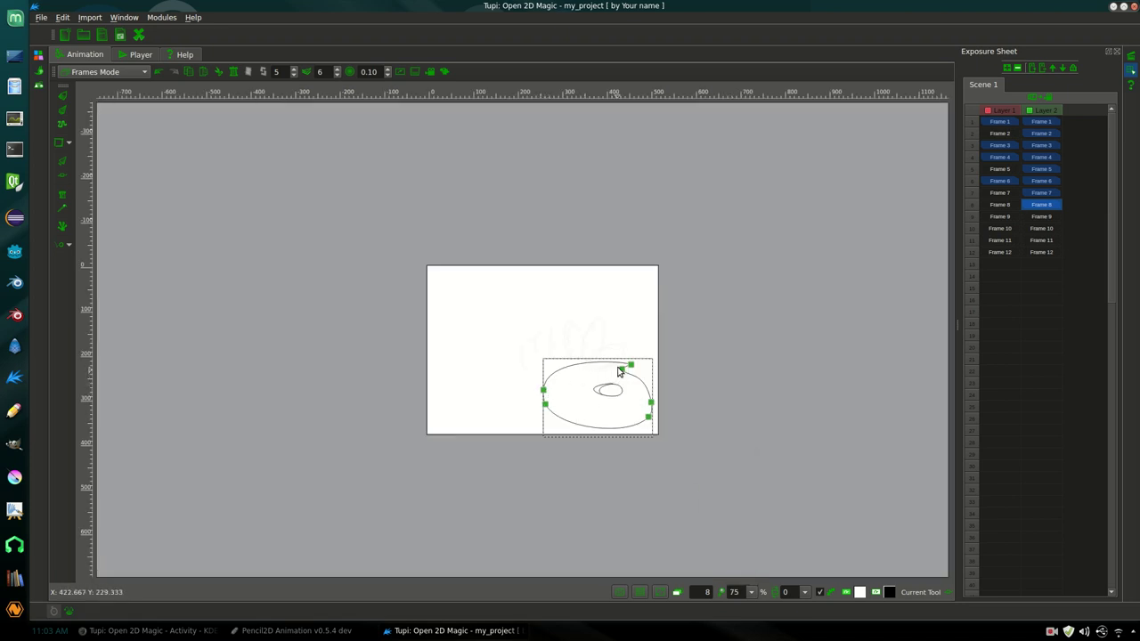
{"action": "left_click_drag", "start_coordinate": [630, 367], "coordinate": [586, 378]}
{"action": "left_click", "coordinate": [559, 380]}
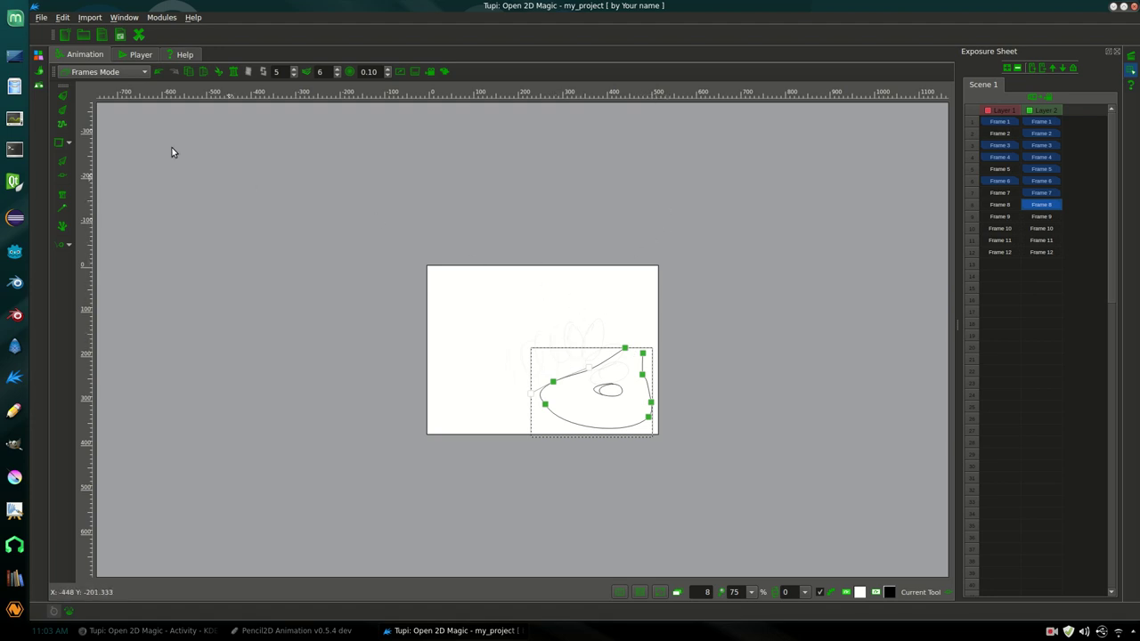
Step: Exit Tupi and discard the unsaved project changes
{"action": "left_click", "coordinate": [41, 17]}
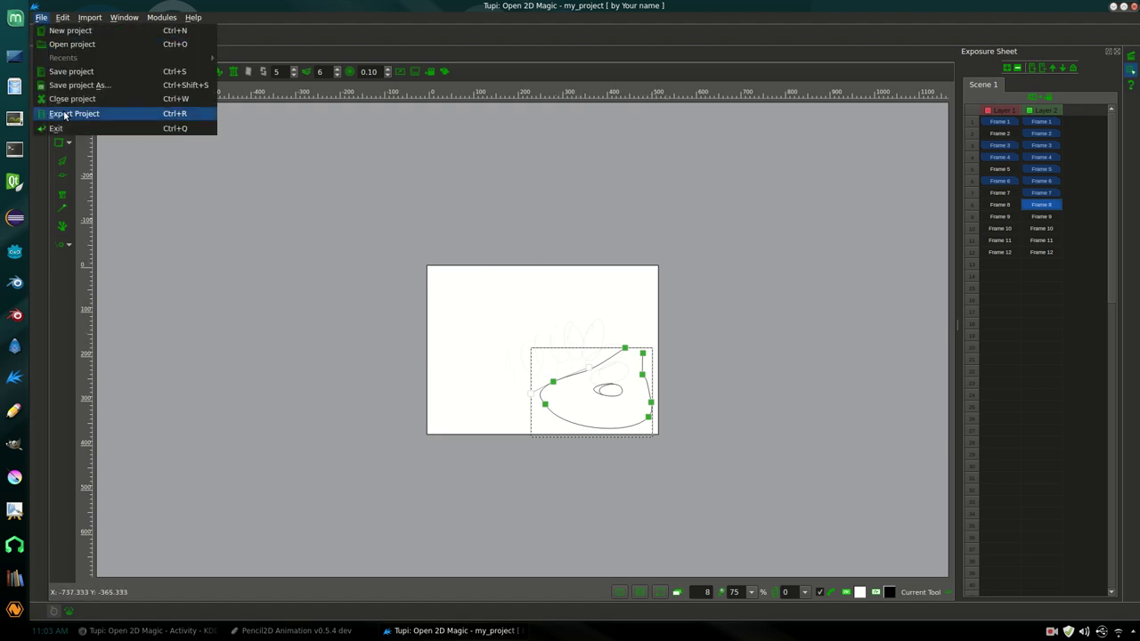
{"action": "left_click", "coordinate": [56, 129]}
{"action": "left_click", "coordinate": [545, 352]}
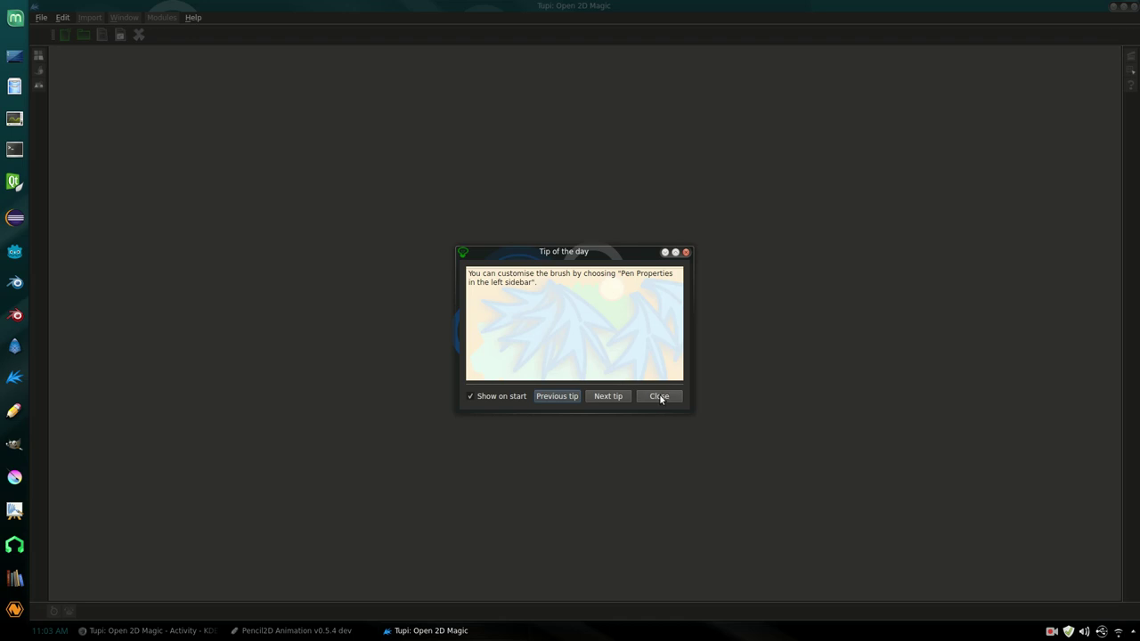
Step: Create a new project from the 1280p (Full HD) - 25 preset with its height changed to 1080, giving 1920 x 1080
{"action": "left_click", "coordinate": [659, 396]}
{"action": "left_click", "coordinate": [65, 35]}
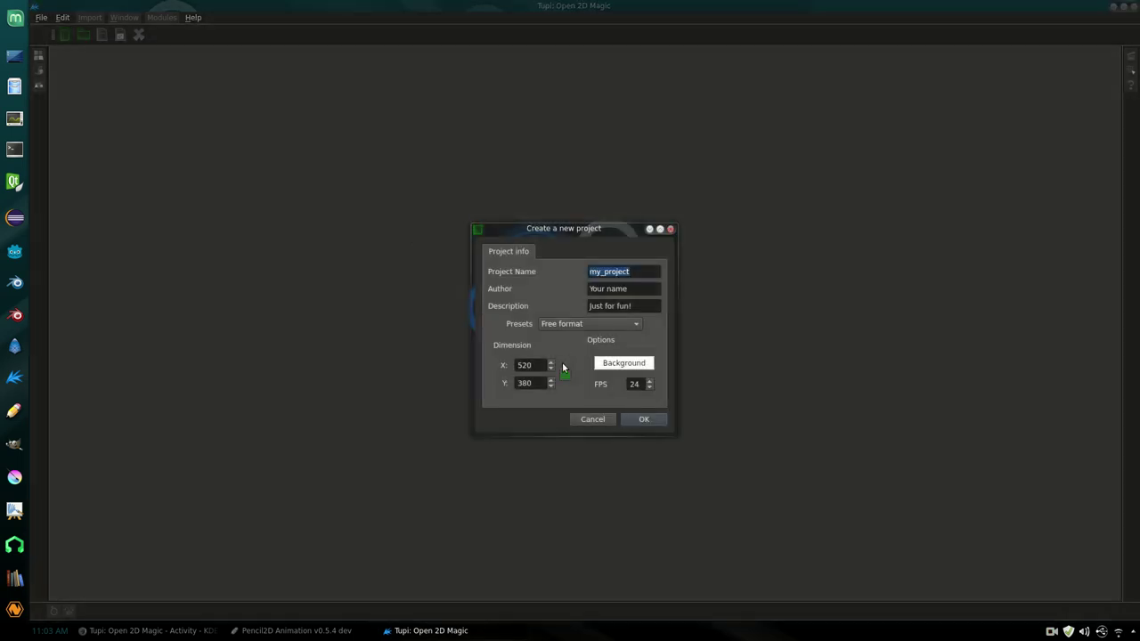
{"action": "left_click", "coordinate": [629, 324]}
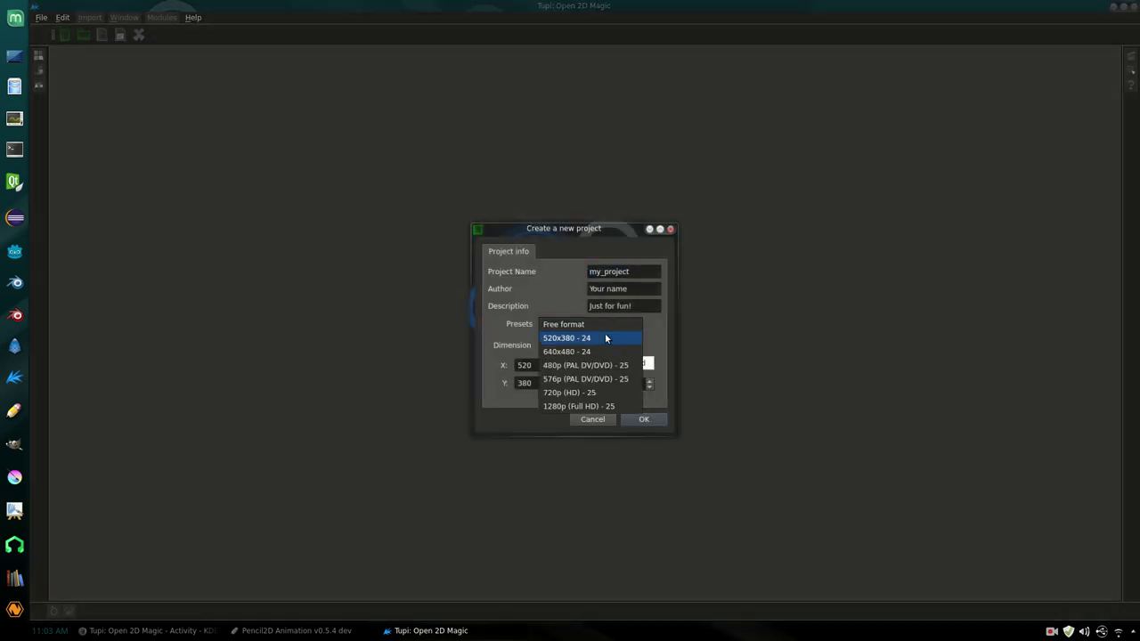
{"action": "left_click", "coordinate": [607, 407]}
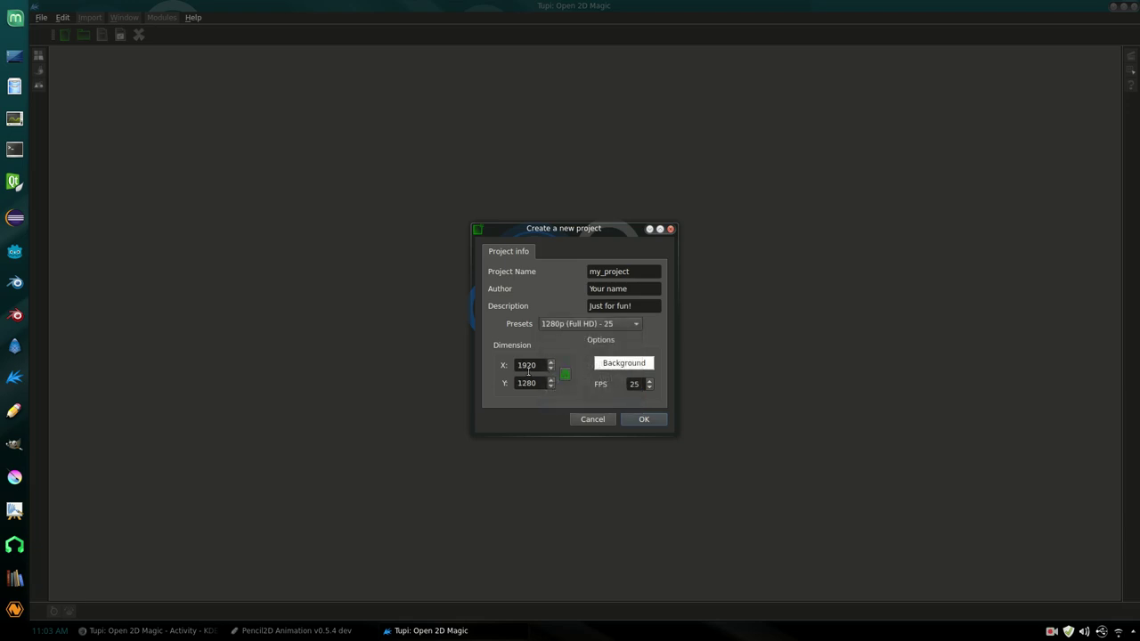
{"action": "left_click_drag", "start_coordinate": [540, 384], "coordinate": [452, 382]}
{"action": "type", "text": "1080"}
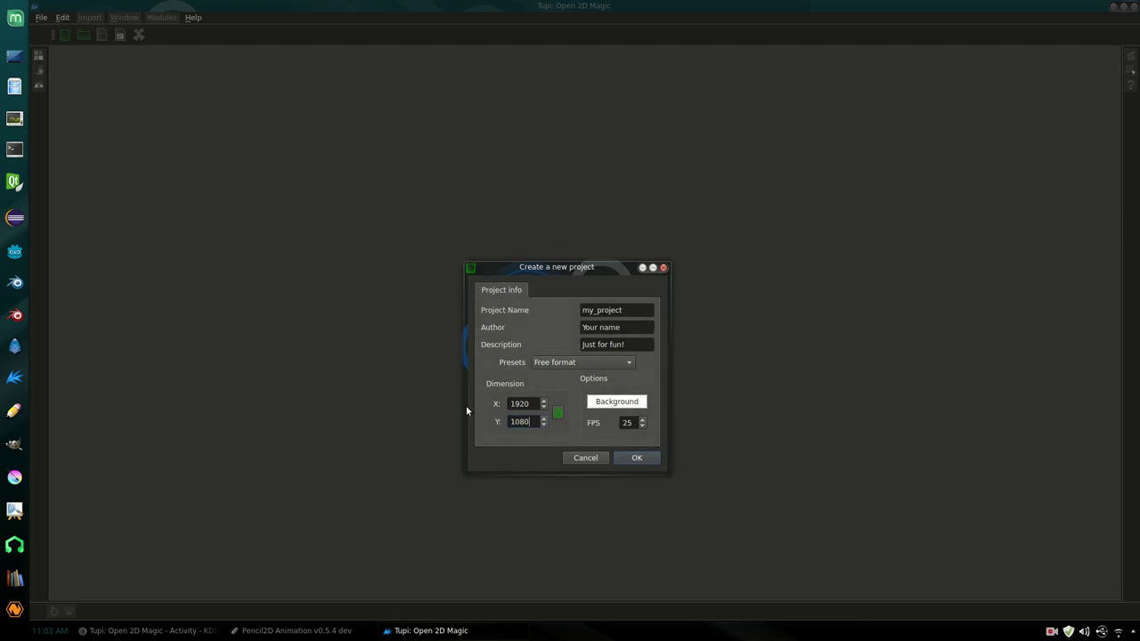
{"action": "left_click", "coordinate": [637, 458]}
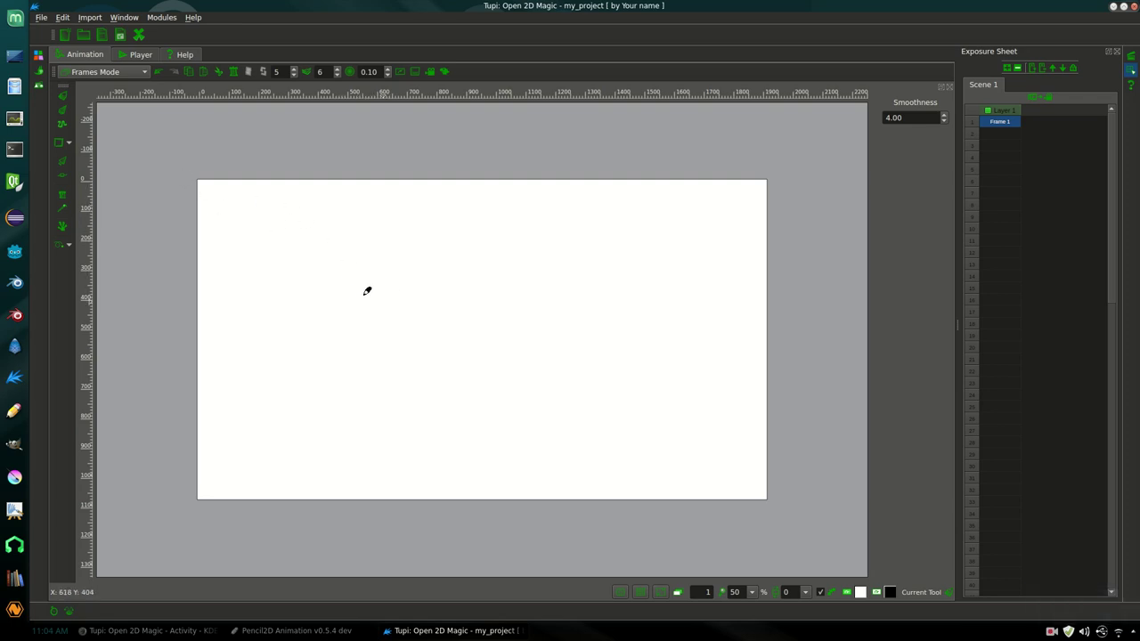
Step: Draw a long winding freehand line across frame 1 with the Pencil at smoothness 4.00 and display its nodes
{"action": "mouse_move", "coordinate": [261, 263]}
{"action": "left_mouse_down"}
{"action": "mouse_move", "coordinate": [342, 226]}
{"action": "mouse_move", "coordinate": [444, 355]}
{"action": "mouse_move", "coordinate": [609, 271]}
{"action": "mouse_move", "coordinate": [611, 392]}
{"action": "mouse_move", "coordinate": [543, 340]}
{"action": "mouse_move", "coordinate": [488, 257]}
{"action": "mouse_move", "coordinate": [365, 368]}
{"action": "mouse_move", "coordinate": [251, 320]}
{"action": "mouse_move", "coordinate": [261, 423]}
{"action": "mouse_move", "coordinate": [433, 403]}
{"action": "mouse_move", "coordinate": [526, 451]}
{"action": "mouse_move", "coordinate": [650, 421]}
{"action": "mouse_move", "coordinate": [675, 306]}
{"action": "mouse_move", "coordinate": [644, 250]}
{"action": "mouse_move", "coordinate": [587, 224]}
{"action": "mouse_move", "coordinate": [471, 213]}
{"action": "left_mouse_up"}
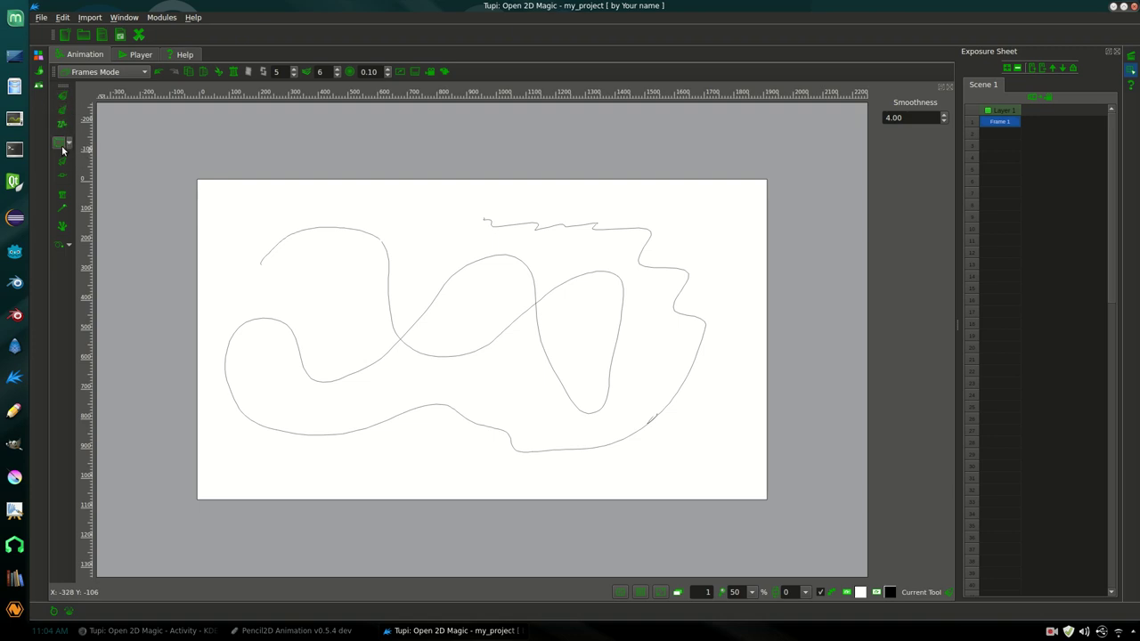
{"action": "left_click", "coordinate": [64, 178]}
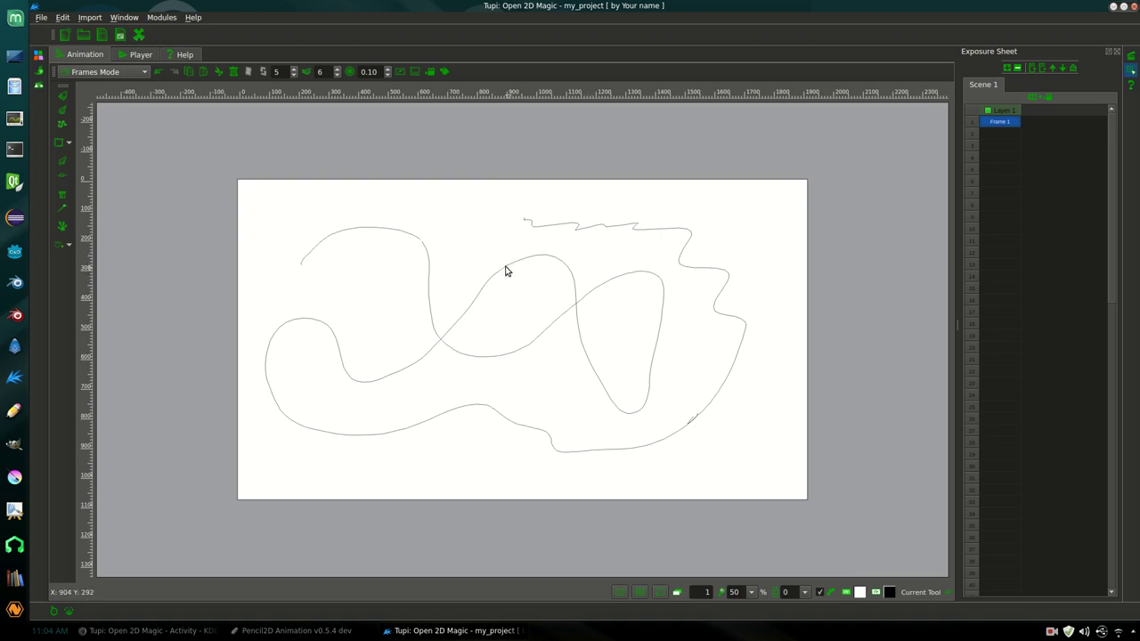
{"action": "left_click", "coordinate": [557, 255]}
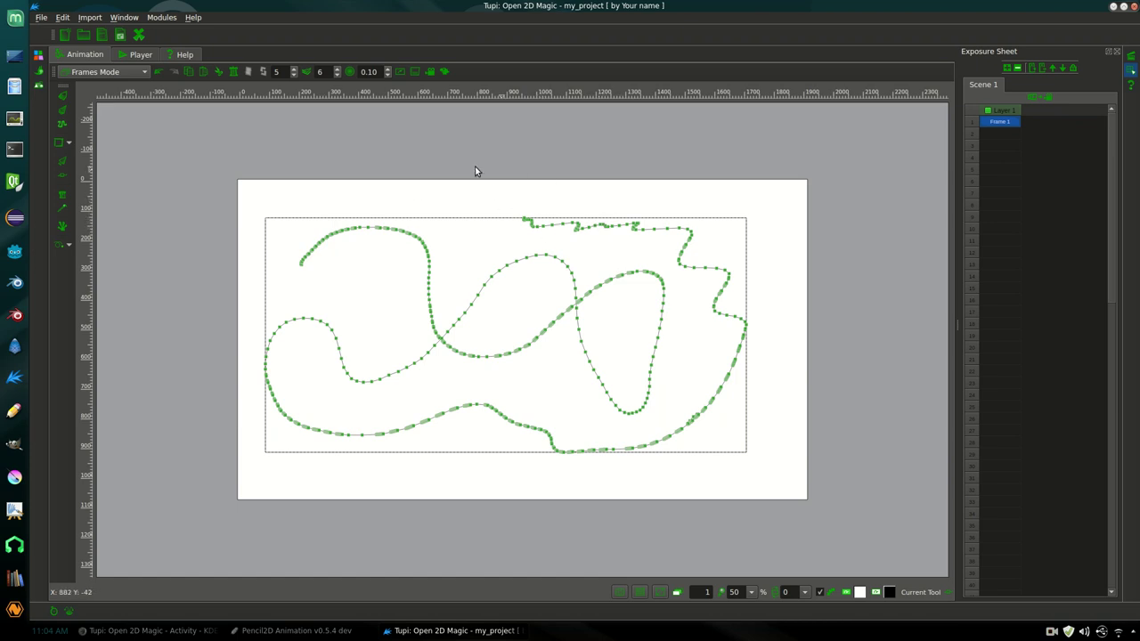
Step: Select all the freehand strokes on frame 1 and delete them
{"action": "left_click", "coordinate": [348, 176]}
{"action": "left_click", "coordinate": [62, 110]}
{"action": "left_click", "coordinate": [62, 163]}
{"action": "mouse_move", "coordinate": [218, 140]}
{"action": "left_mouse_down"}
{"action": "mouse_move", "coordinate": [280, 282]}
{"action": "mouse_move", "coordinate": [804, 535]}
{"action": "left_mouse_up"}
{"action": "key", "text": "Delete"}
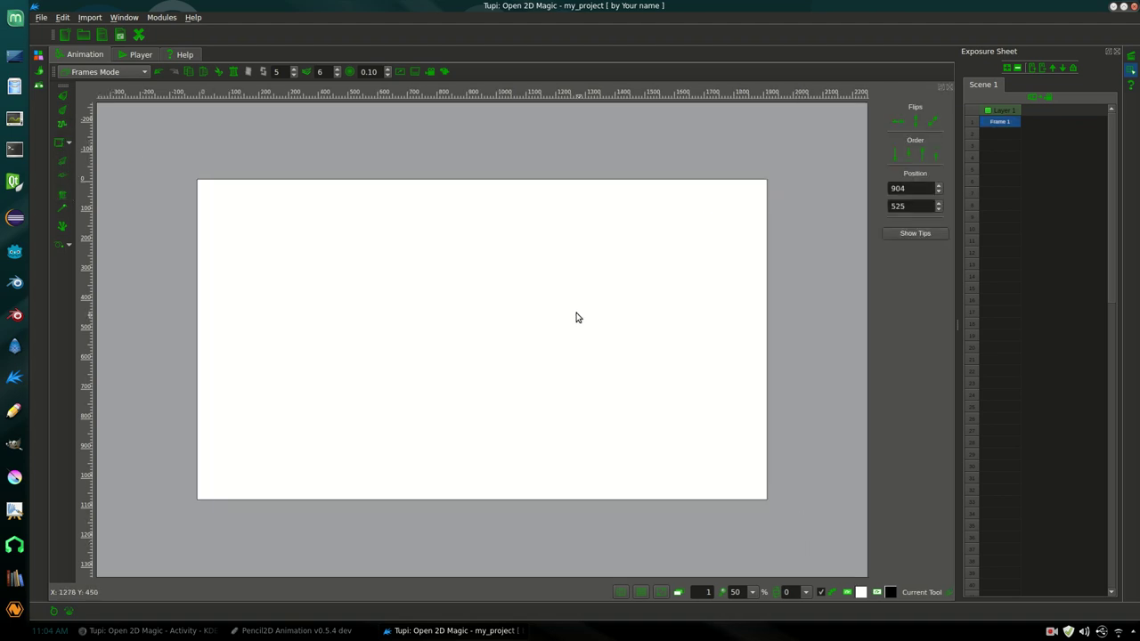
Step: Draw an open winding curve with ten nodes across frame 1 using the PolyLine tool, and select it for node editing
{"action": "left_click", "coordinate": [71, 132]}
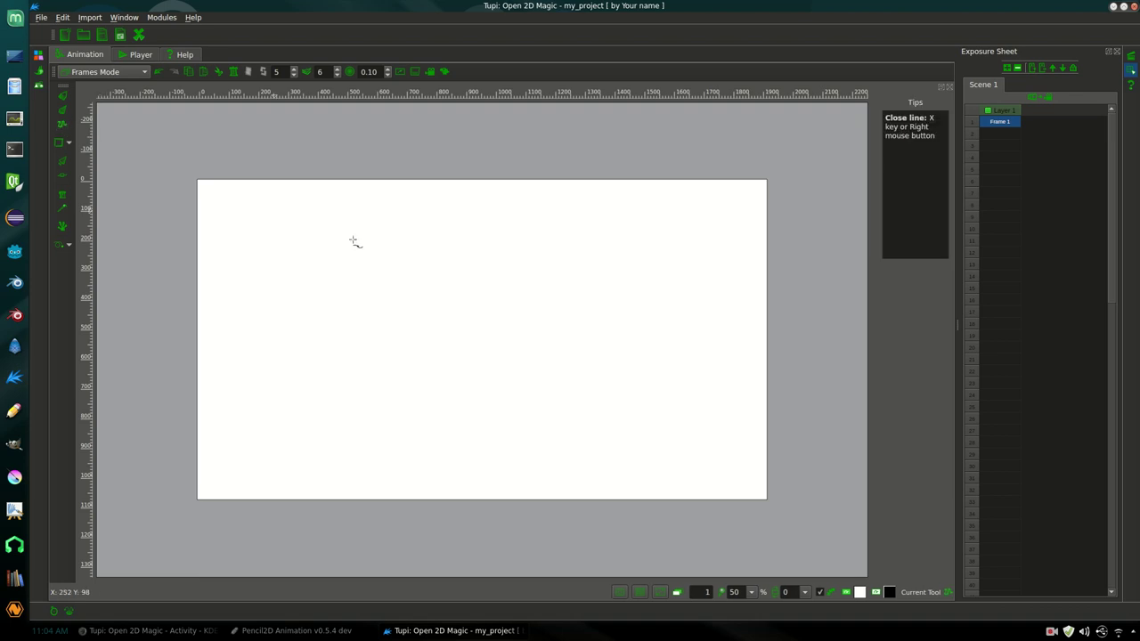
{"action": "left_click_drag", "start_coordinate": [333, 345], "coordinate": [448, 374]}
{"action": "left_click_drag", "start_coordinate": [533, 393], "coordinate": [580, 358]}
{"action": "left_click_drag", "start_coordinate": [614, 256], "coordinate": [502, 246]}
{"action": "left_click", "coordinate": [487, 278]}
{"action": "left_click_drag", "start_coordinate": [462, 340], "coordinate": [423, 335]}
{"action": "left_click", "coordinate": [363, 306]}
{"action": "left_click", "coordinate": [411, 357]}
{"action": "left_click_drag", "start_coordinate": [543, 467], "coordinate": [579, 454]}
{"action": "left_click", "coordinate": [617, 436]}
{"action": "left_click_drag", "start_coordinate": [667, 391], "coordinate": [675, 356]}
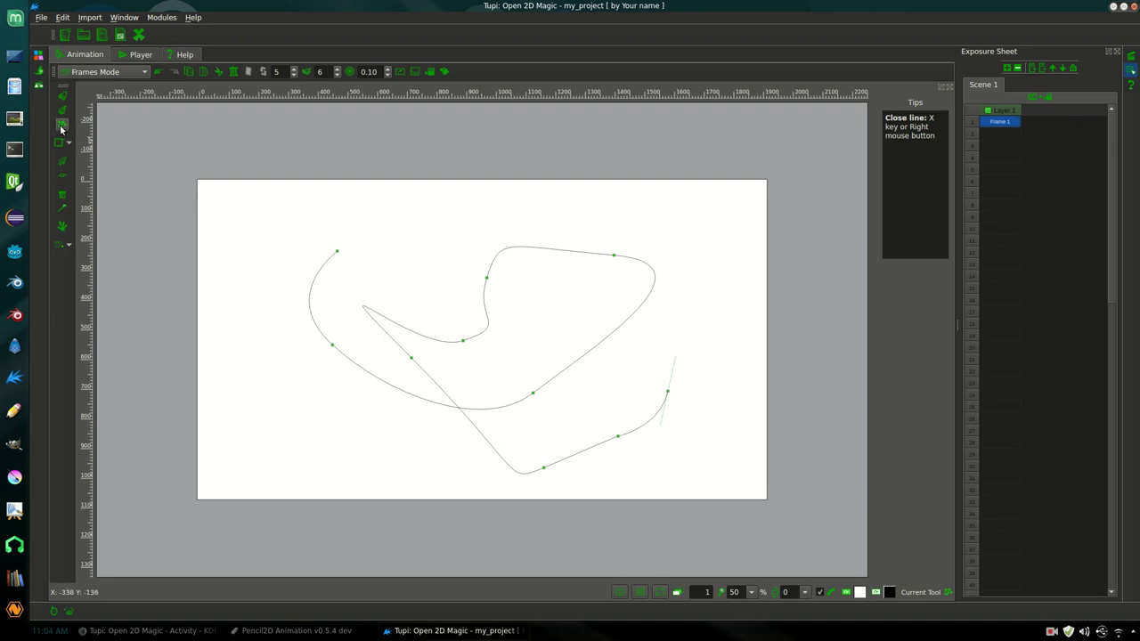
{"action": "left_click", "coordinate": [62, 175]}
{"action": "left_click", "coordinate": [442, 327]}
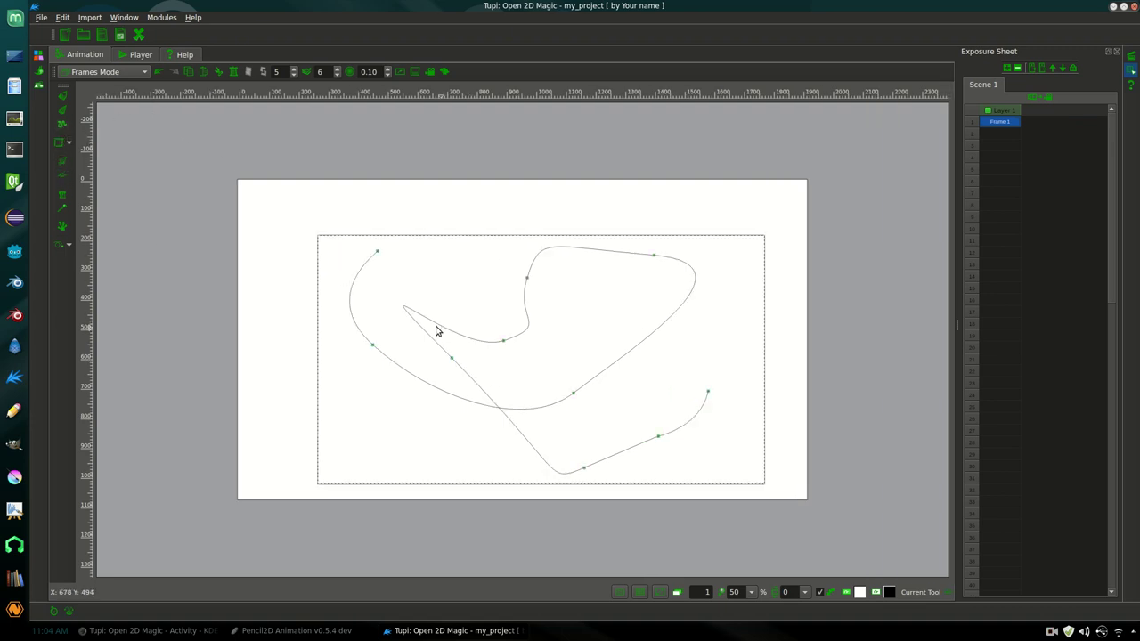
Step: Move the polyline's inner node to about X 985, Y 580 and swing its right handle upward to sharpen the corner
{"action": "left_click_drag", "start_coordinate": [504, 345], "coordinate": [545, 350]}
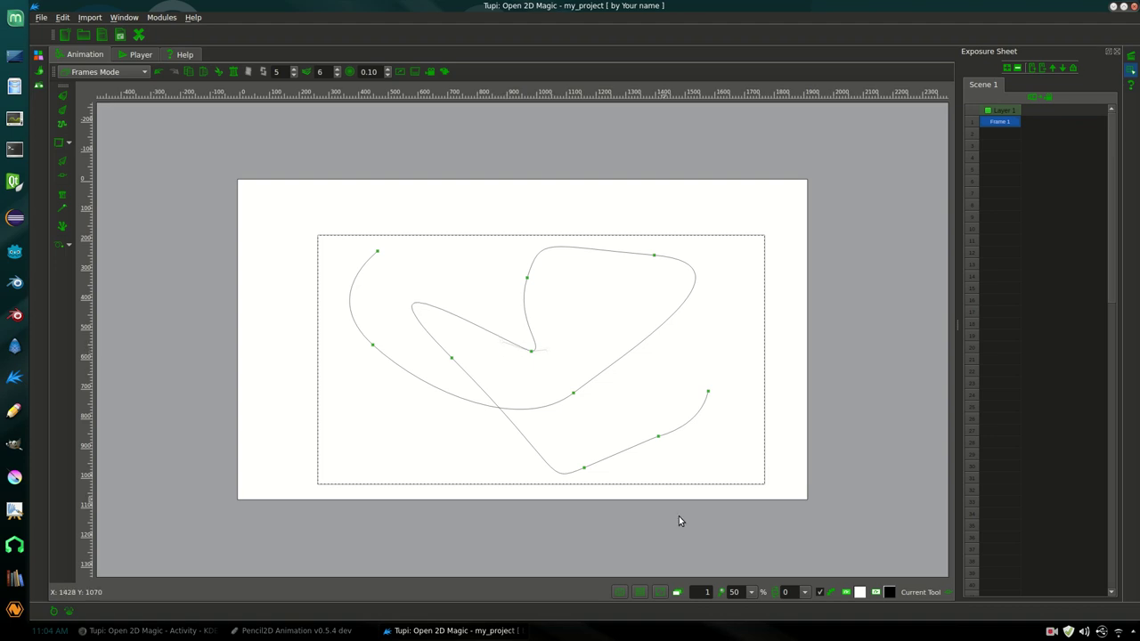
{"action": "left_click", "coordinate": [751, 592]}
{"action": "left_click", "coordinate": [738, 553]}
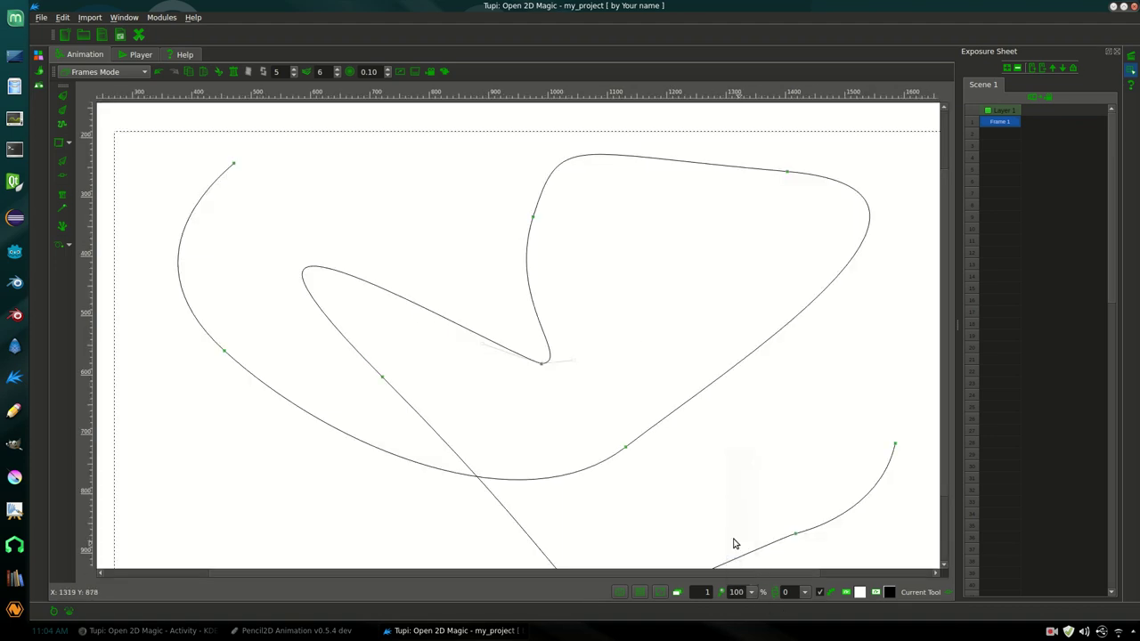
{"action": "left_click_drag", "start_coordinate": [573, 362], "coordinate": [541, 306]}
Step: Shorten the inner node's handles and move the node to about X 885, Y 490, forming a sharp corner
{"action": "left_click", "coordinate": [751, 591]}
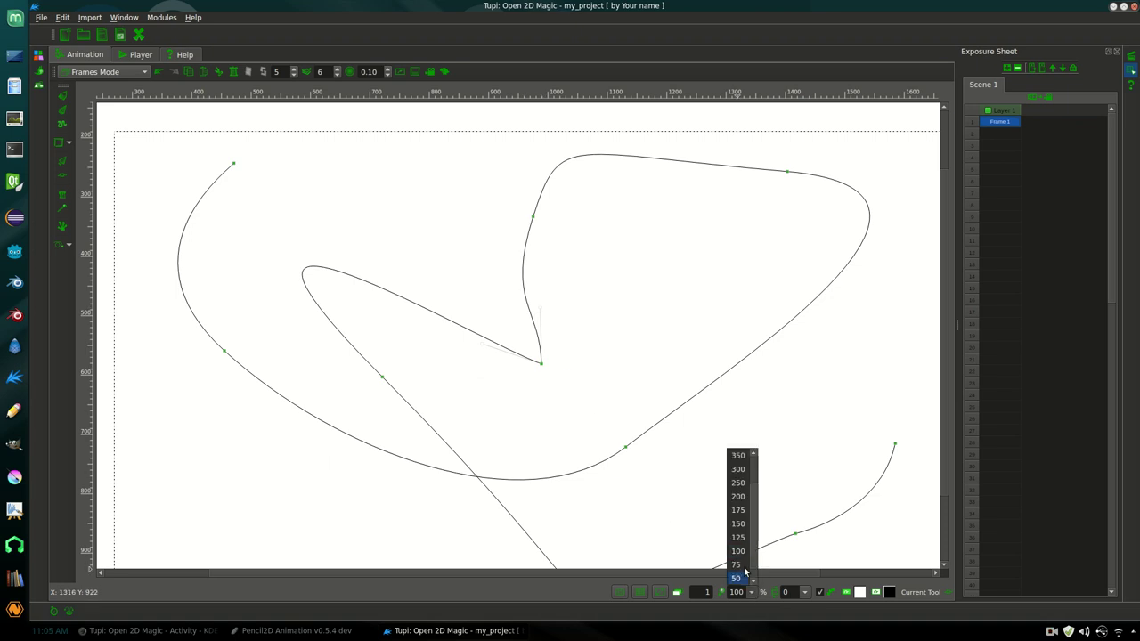
{"action": "left_click", "coordinate": [734, 469]}
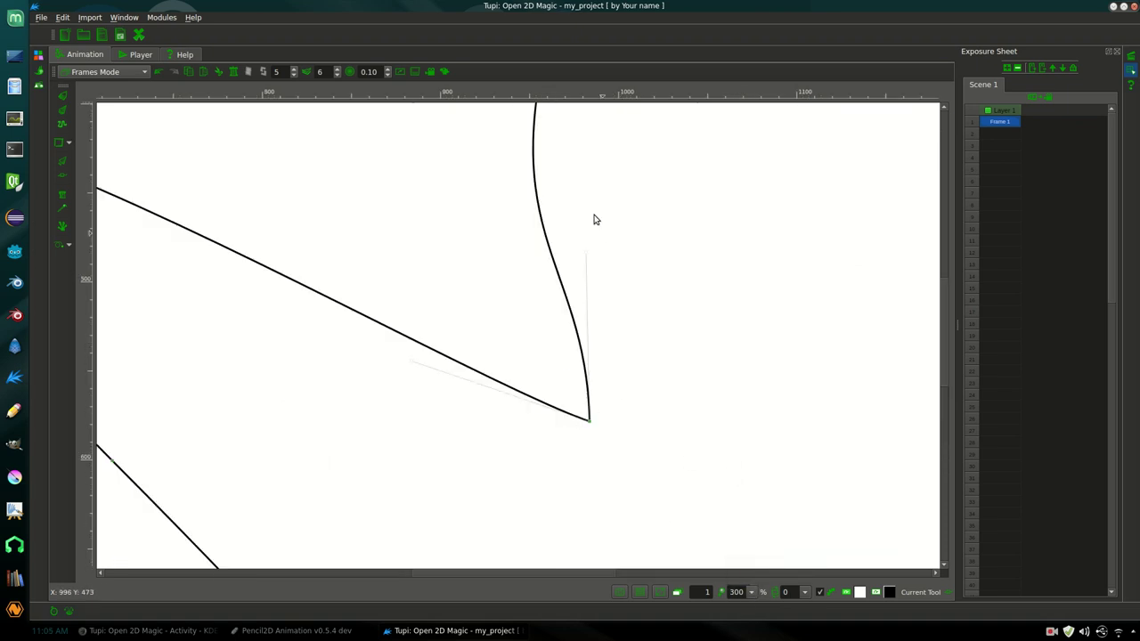
{"action": "left_click_drag", "start_coordinate": [587, 259], "coordinate": [606, 403]}
{"action": "left_click_drag", "start_coordinate": [413, 365], "coordinate": [468, 215]}
{"action": "left_click_drag", "start_coordinate": [395, 229], "coordinate": [440, 190]}
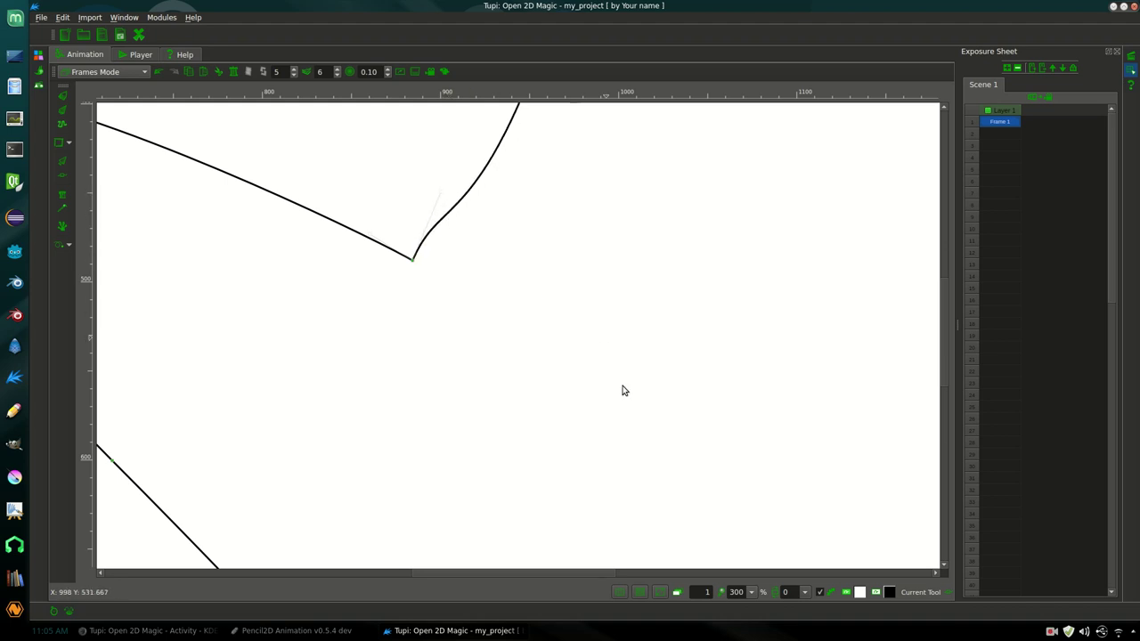
Step: Extend the inner node's upper-left handle along the curve and collapse its lower-right handle onto the node
{"action": "left_click", "coordinate": [748, 594]}
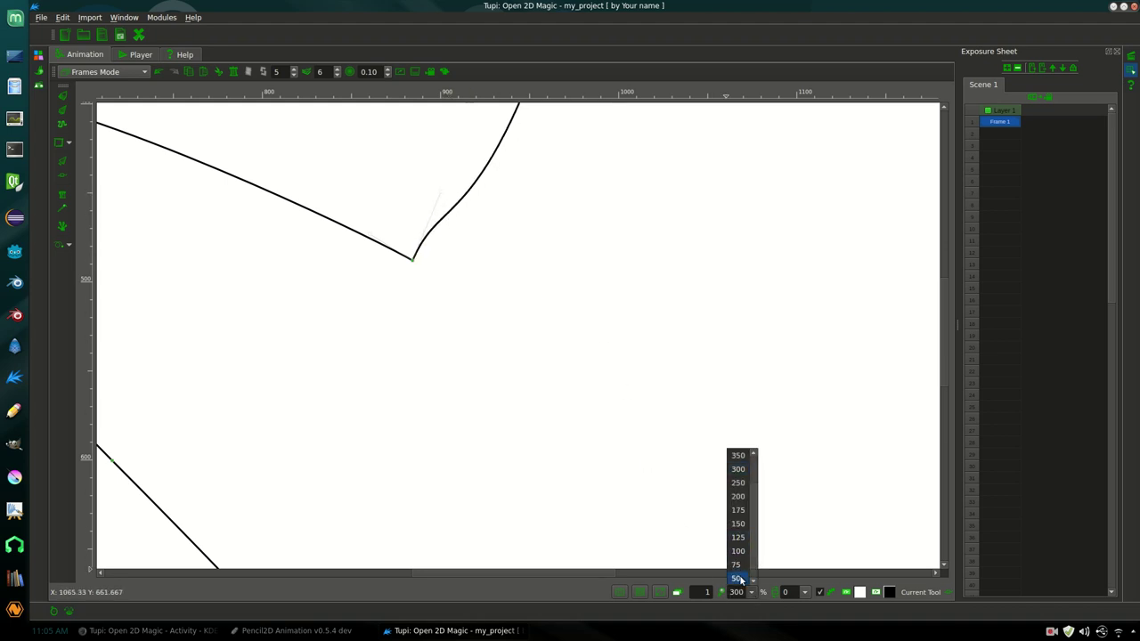
{"action": "left_click", "coordinate": [739, 559]}
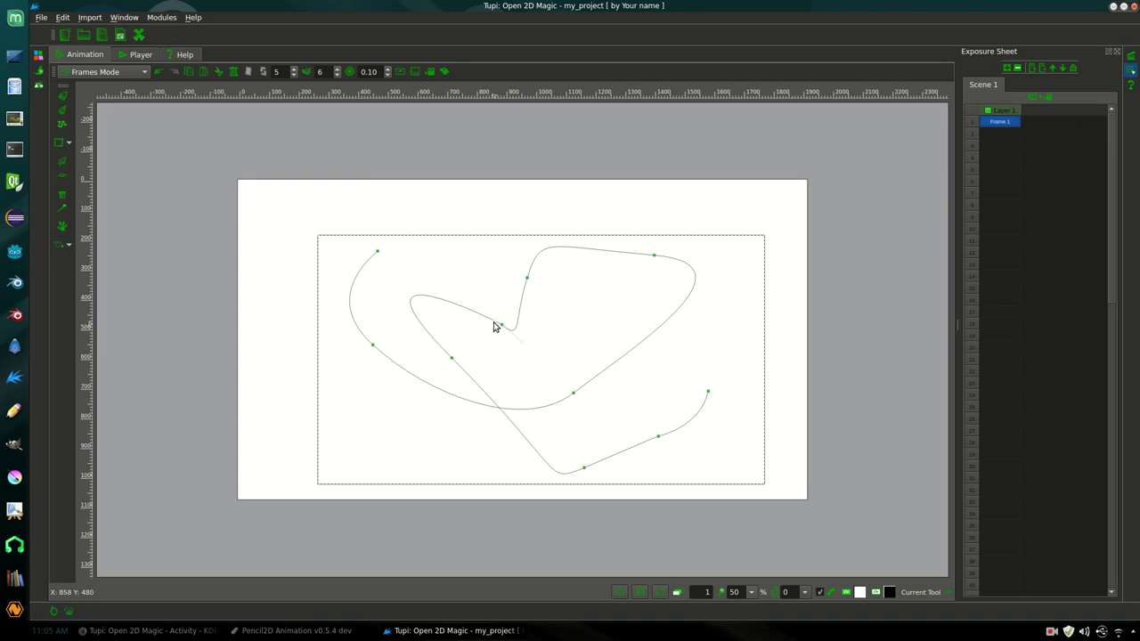
{"action": "left_click_drag", "start_coordinate": [499, 323], "coordinate": [461, 294]}
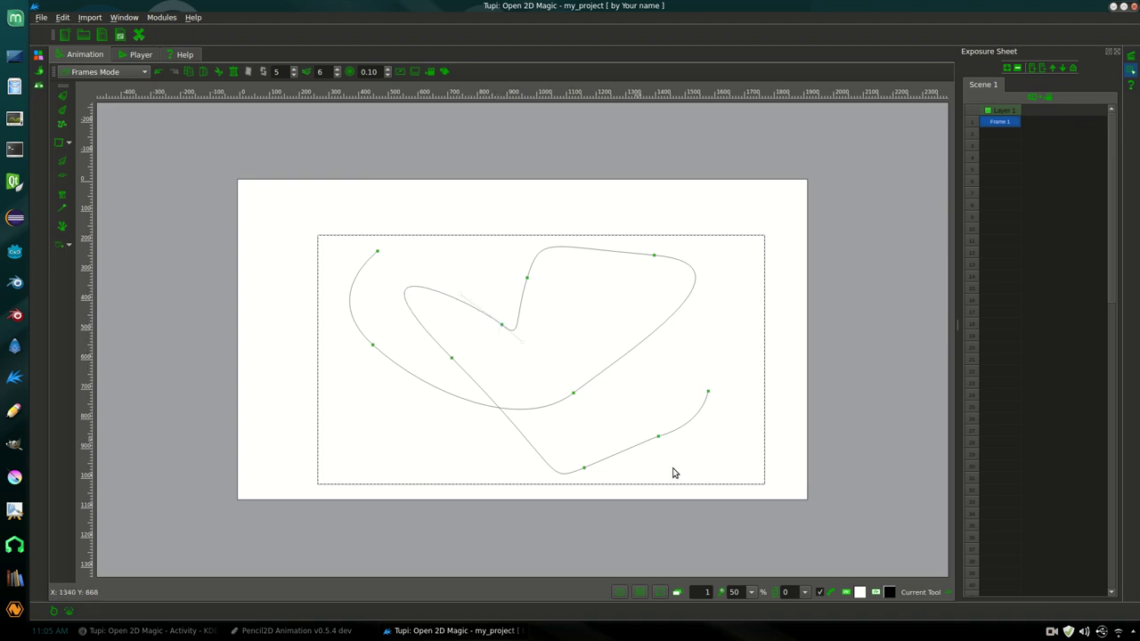
{"action": "left_click", "coordinate": [751, 593]}
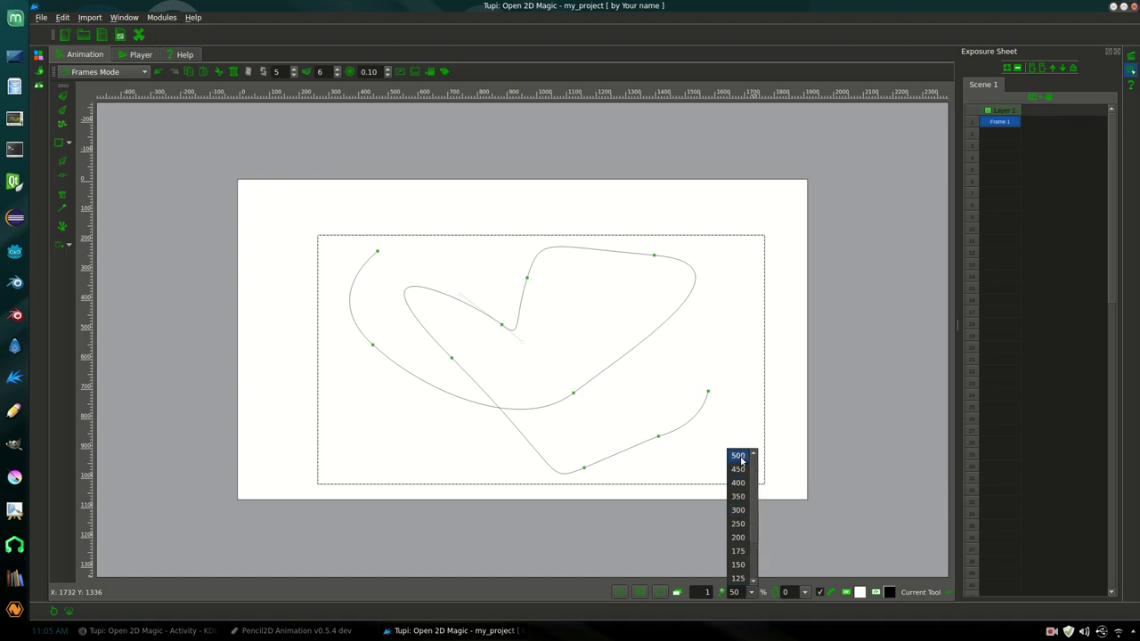
{"action": "left_click", "coordinate": [738, 456]}
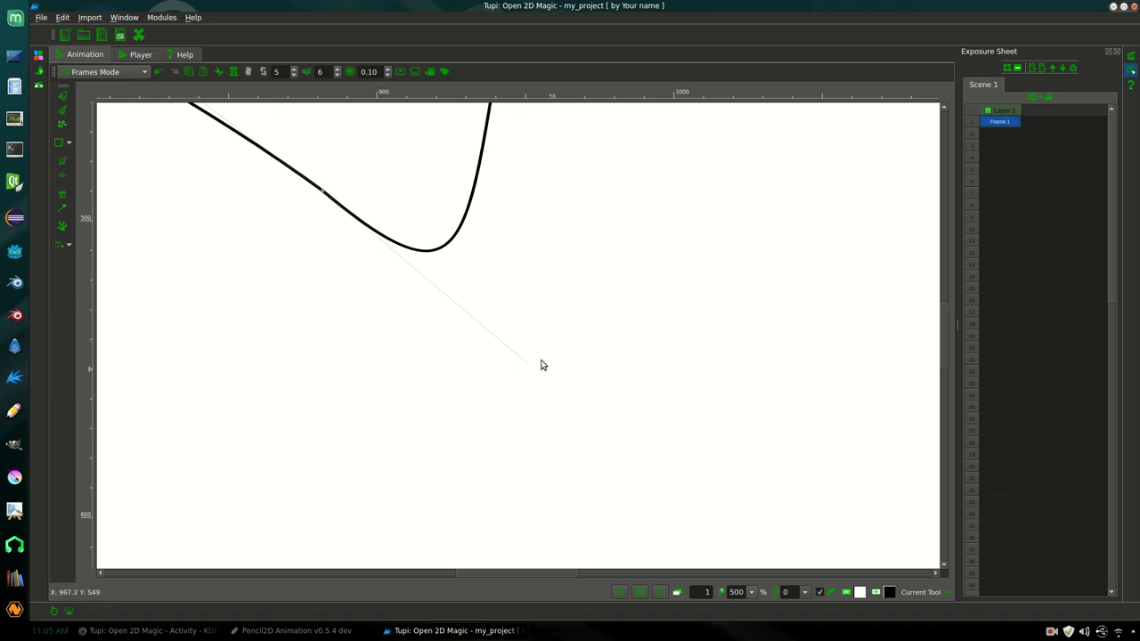
{"action": "left_click_drag", "start_coordinate": [533, 367], "coordinate": [327, 194]}
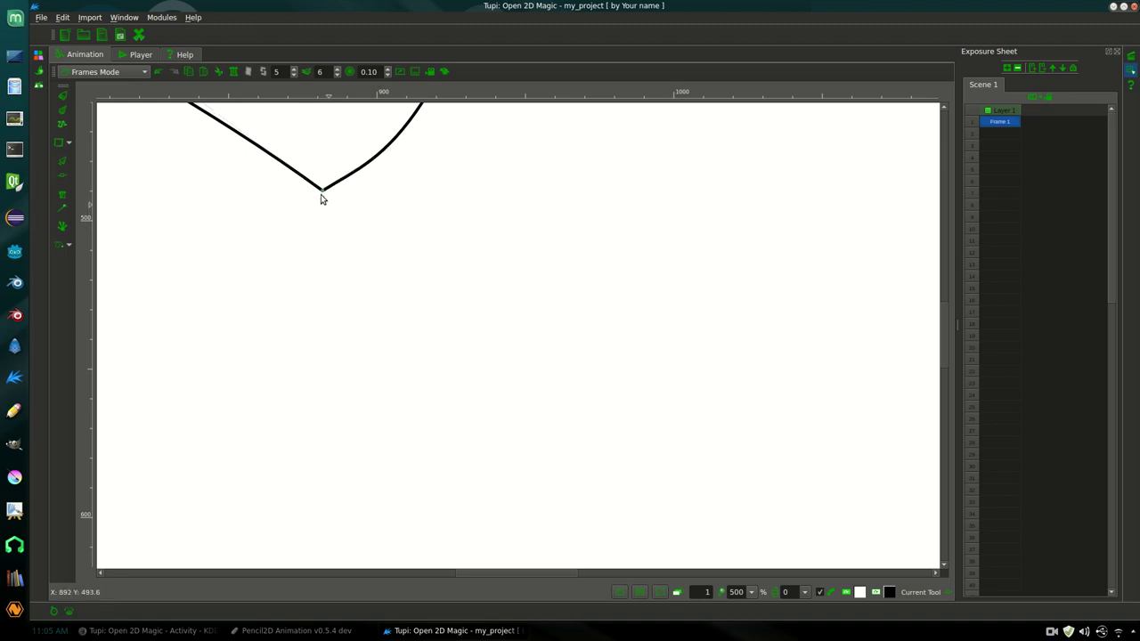
{"action": "left_click_drag", "start_coordinate": [323, 200], "coordinate": [321, 195]}
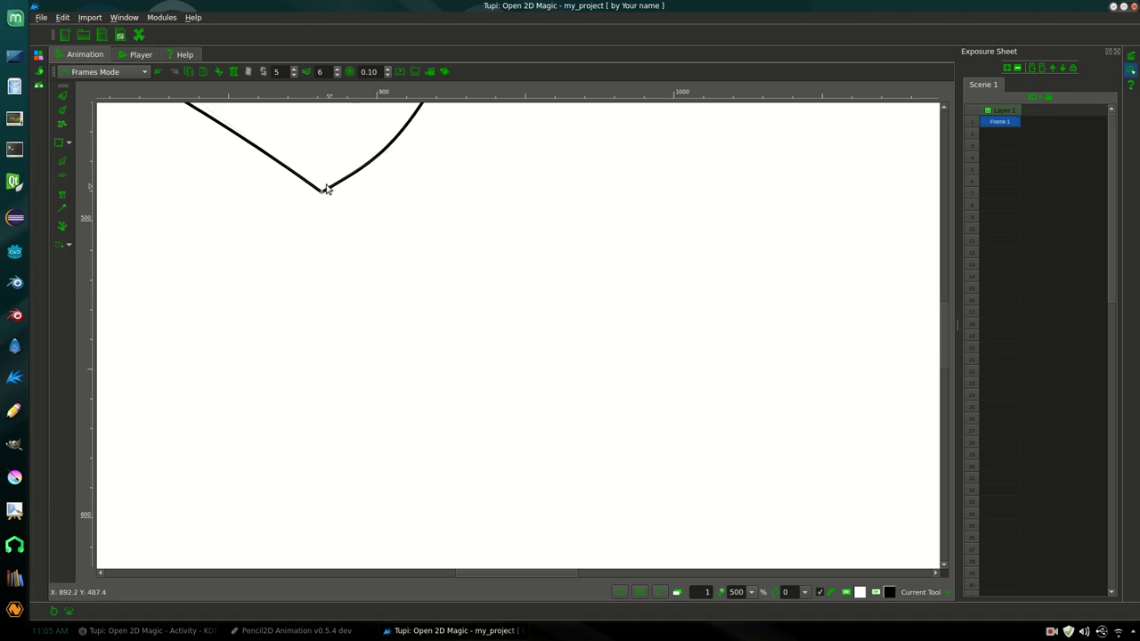
{"action": "left_click_drag", "start_coordinate": [324, 201], "coordinate": [327, 217]}
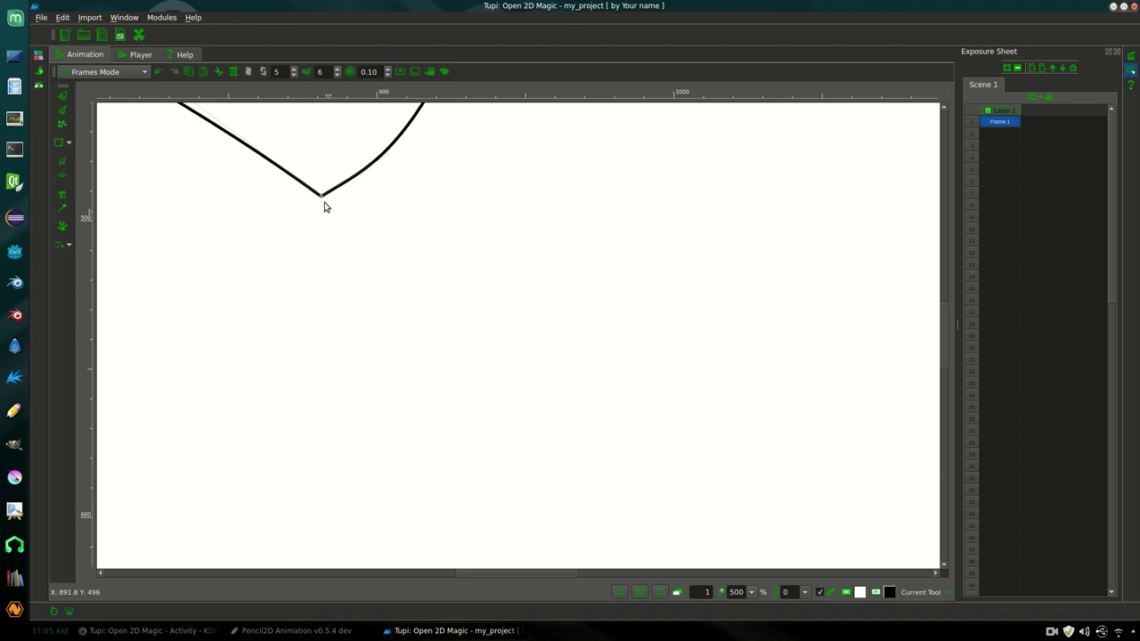
Step: Move the inner node to about X 968, Y 577 and direct both handles inward along the curve to make a pointed corner
{"action": "left_click_drag", "start_coordinate": [322, 200], "coordinate": [552, 448]}
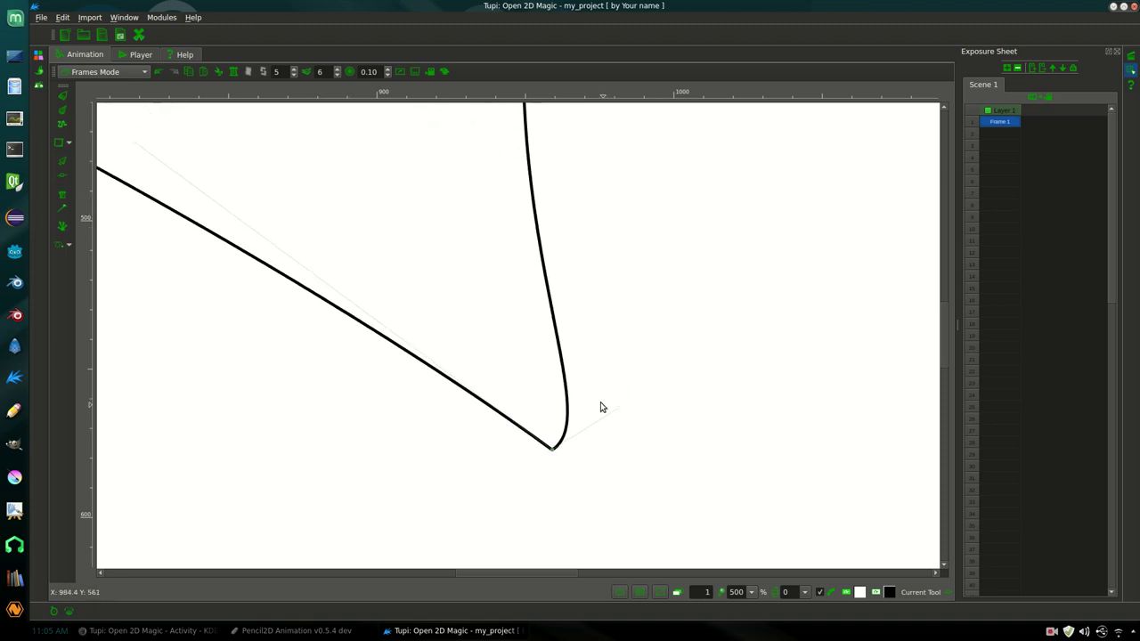
{"action": "left_click_drag", "start_coordinate": [621, 410], "coordinate": [492, 349]}
{"action": "left_click_drag", "start_coordinate": [137, 145], "coordinate": [391, 341]}
{"action": "left_click_drag", "start_coordinate": [497, 348], "coordinate": [595, 338]}
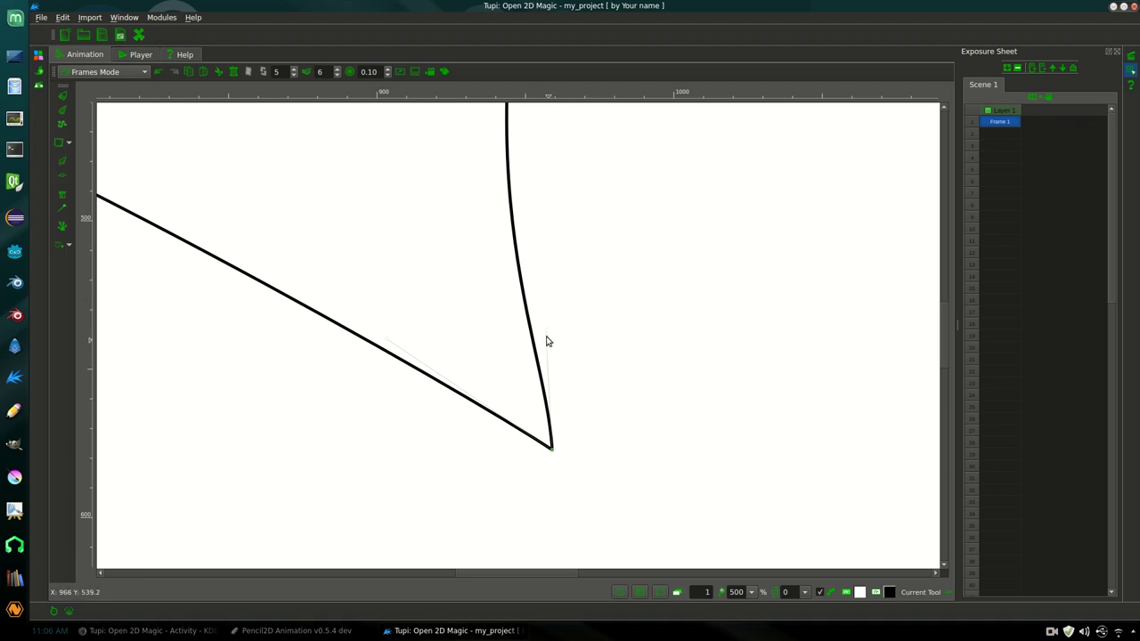
Step: Refine the pointed corner's handles, straightening the segment to its left and bowing the segment above it toward the left
{"action": "left_click_drag", "start_coordinate": [541, 331], "coordinate": [470, 326]}
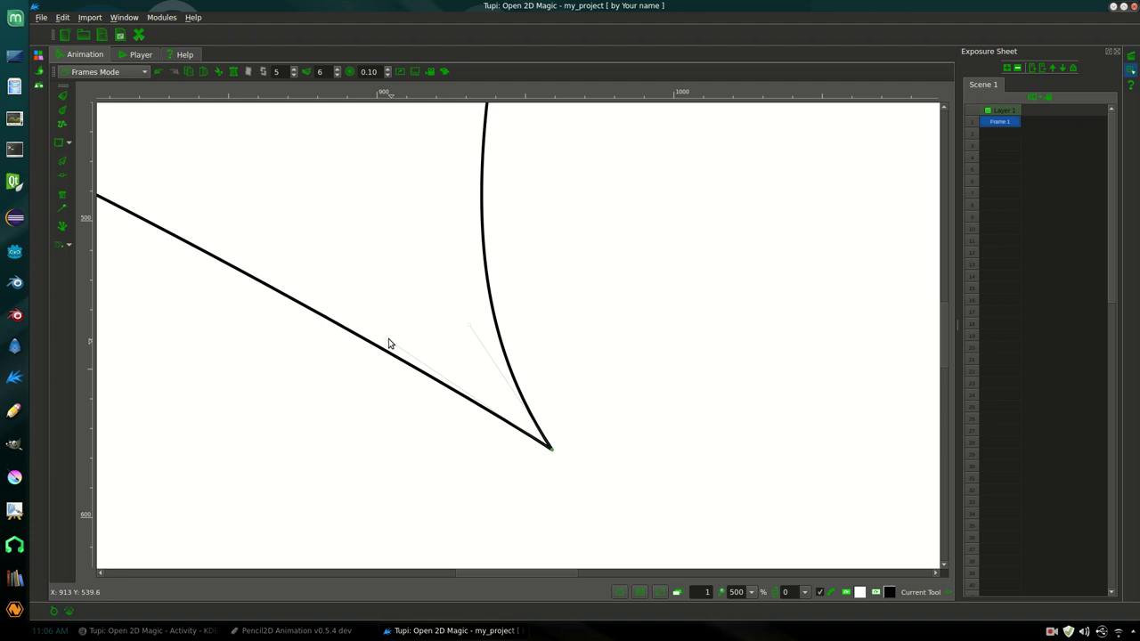
{"action": "mouse_move", "coordinate": [385, 351]}
{"action": "left_mouse_down"}
{"action": "mouse_move", "coordinate": [392, 338]}
{"action": "mouse_move", "coordinate": [392, 353]}
{"action": "mouse_move", "coordinate": [442, 323]}
{"action": "mouse_move", "coordinate": [407, 400]}
{"action": "mouse_move", "coordinate": [531, 473]}
{"action": "mouse_move", "coordinate": [356, 339]}
{"action": "mouse_move", "coordinate": [379, 346]}
{"action": "left_mouse_up"}
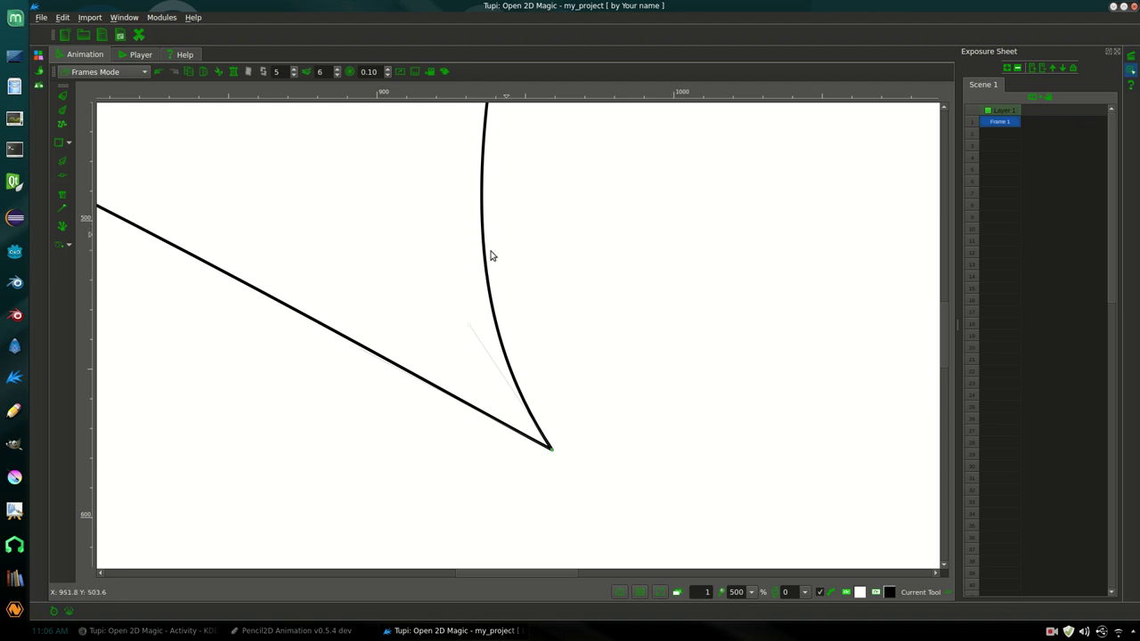
{"action": "left_click_drag", "start_coordinate": [467, 329], "coordinate": [475, 373]}
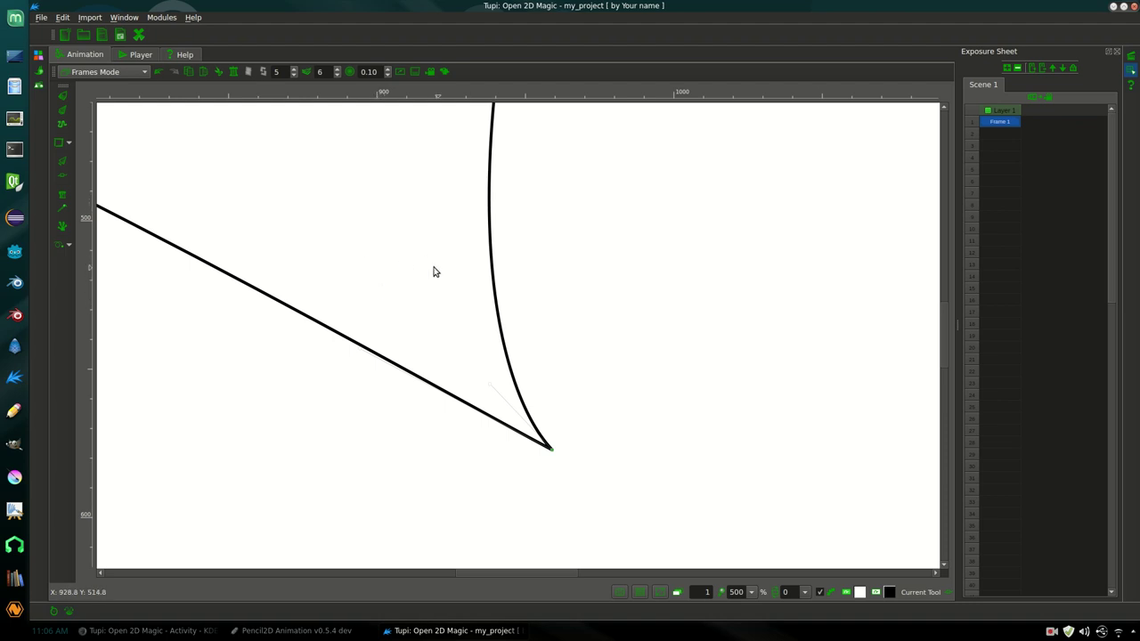
{"action": "left_click", "coordinate": [752, 593]}
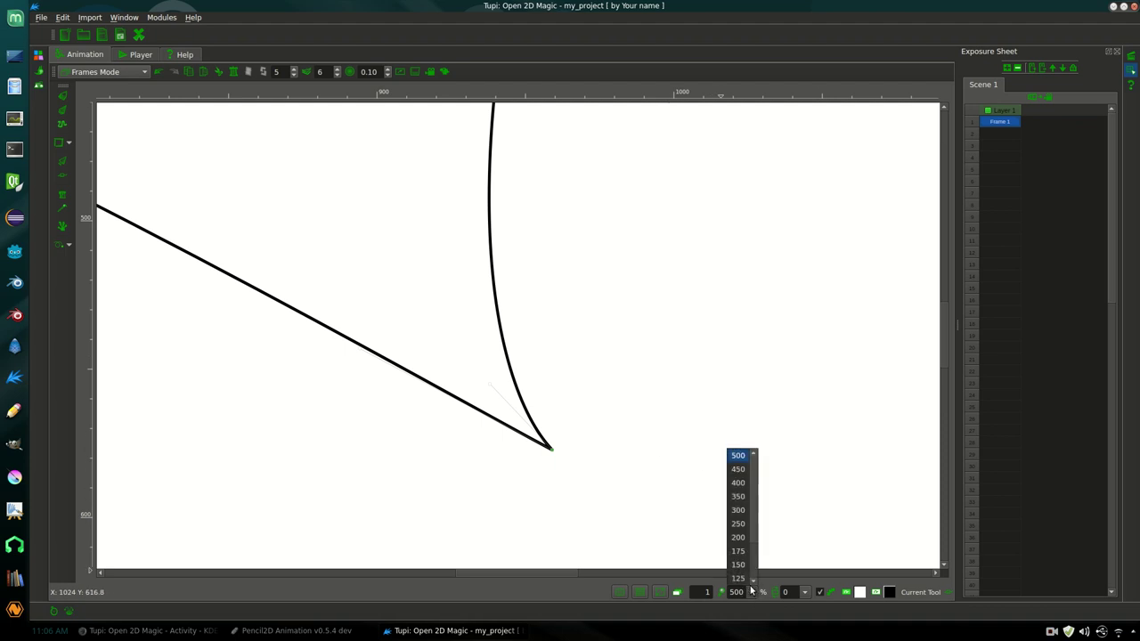
{"action": "left_click", "coordinate": [738, 564]}
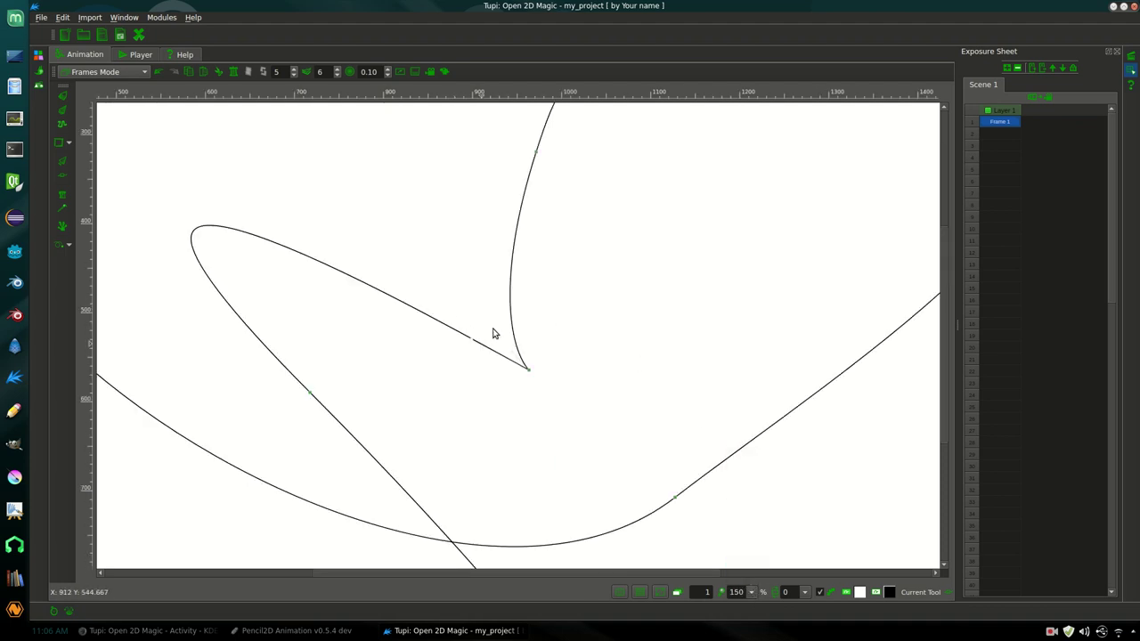
{"action": "mouse_move", "coordinate": [517, 356]}
{"action": "left_mouse_down"}
{"action": "mouse_move", "coordinate": [532, 341]}
{"action": "mouse_move", "coordinate": [471, 346]}
{"action": "left_mouse_up"}
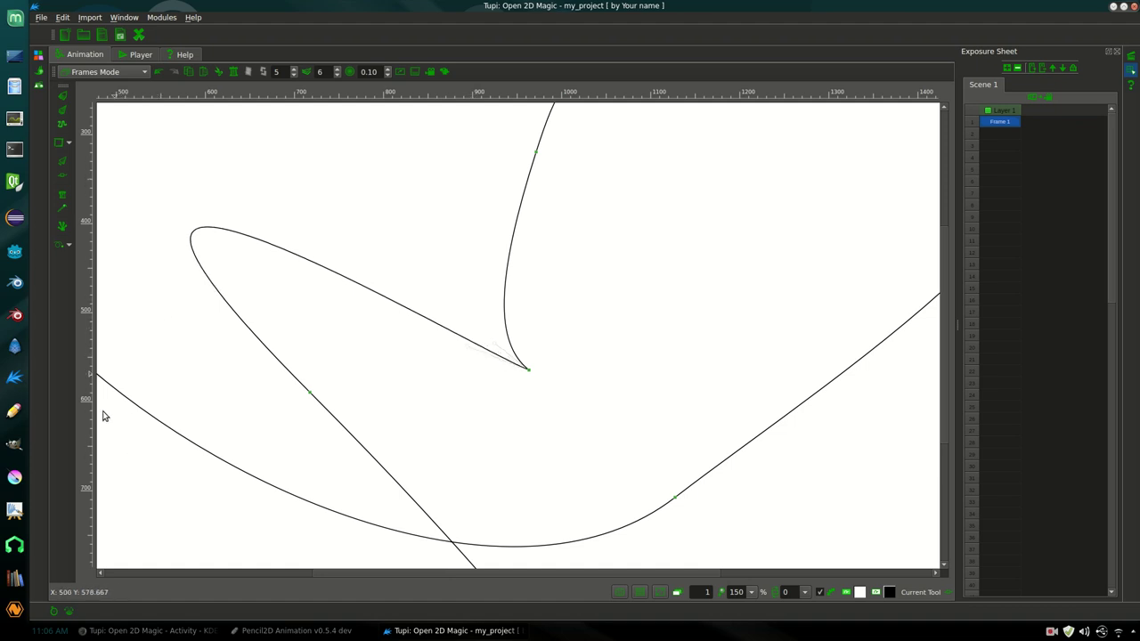
Step: Show the Time Line below the canvas and inspect the rest of the polyline in the reduced workspace
{"action": "left_click", "coordinate": [55, 611]}
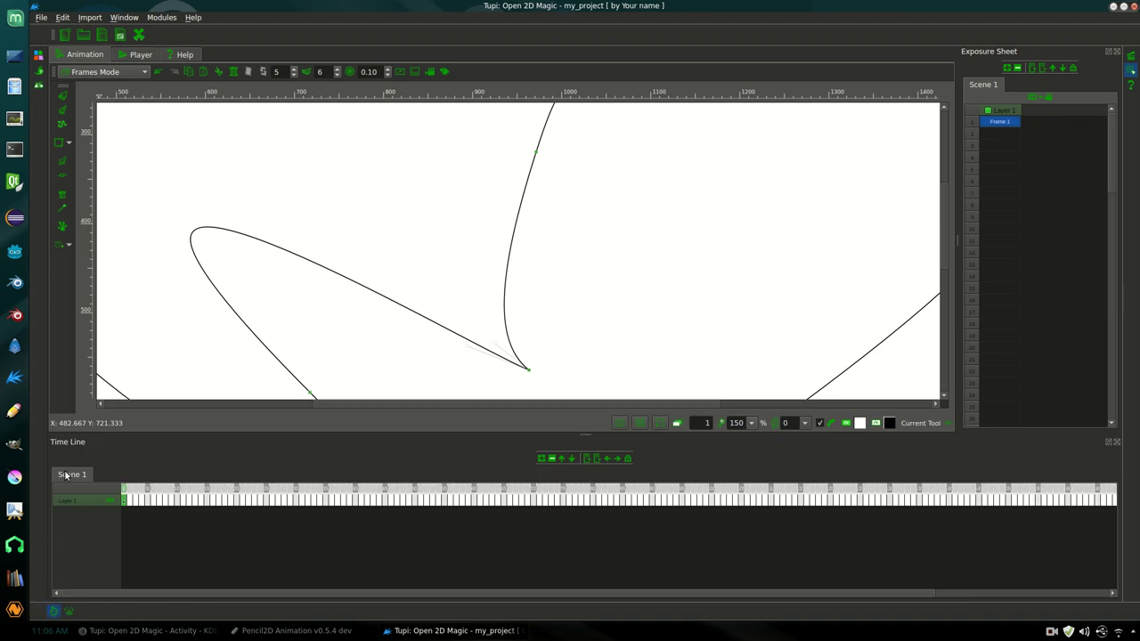
{"action": "mouse_move", "coordinate": [643, 405]}
{"action": "left_mouse_down"}
{"action": "mouse_move", "coordinate": [846, 404]}
{"action": "mouse_move", "coordinate": [488, 394]}
{"action": "mouse_move", "coordinate": [299, 428]}
{"action": "left_mouse_up"}
{"action": "left_click", "coordinate": [635, 406]}
{"action": "scroll", "coordinate": [619, 401], "scroll_direction": "left", "scroll_amount": 3}
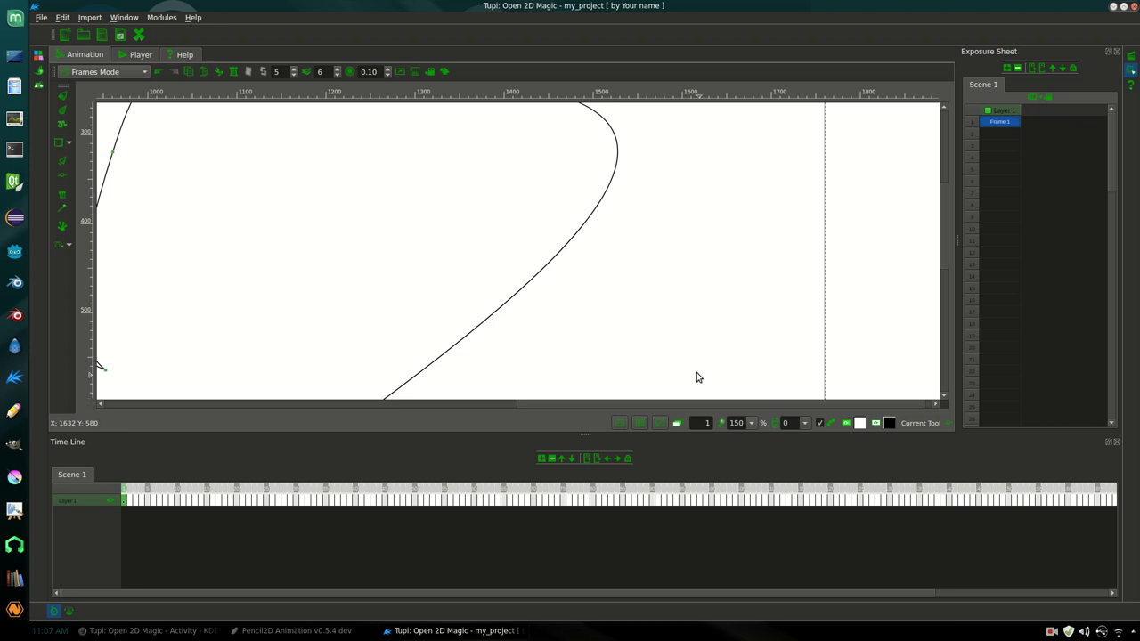
{"action": "left_click_drag", "start_coordinate": [945, 247], "coordinate": [946, 335]}
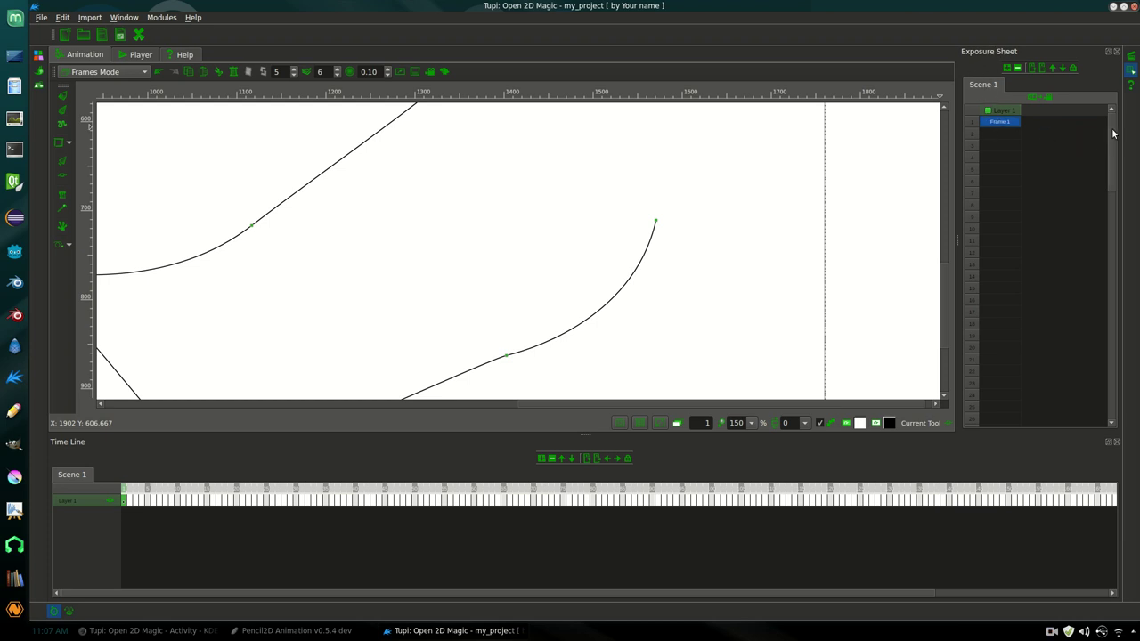
{"action": "scroll", "coordinate": [1113, 133], "scroll_direction": "down", "scroll_amount": 5}
Step: Switch to Pencil2D Animation to view its canvas and timeline layout, and return to Tupi
{"action": "left_click", "coordinate": [305, 630]}
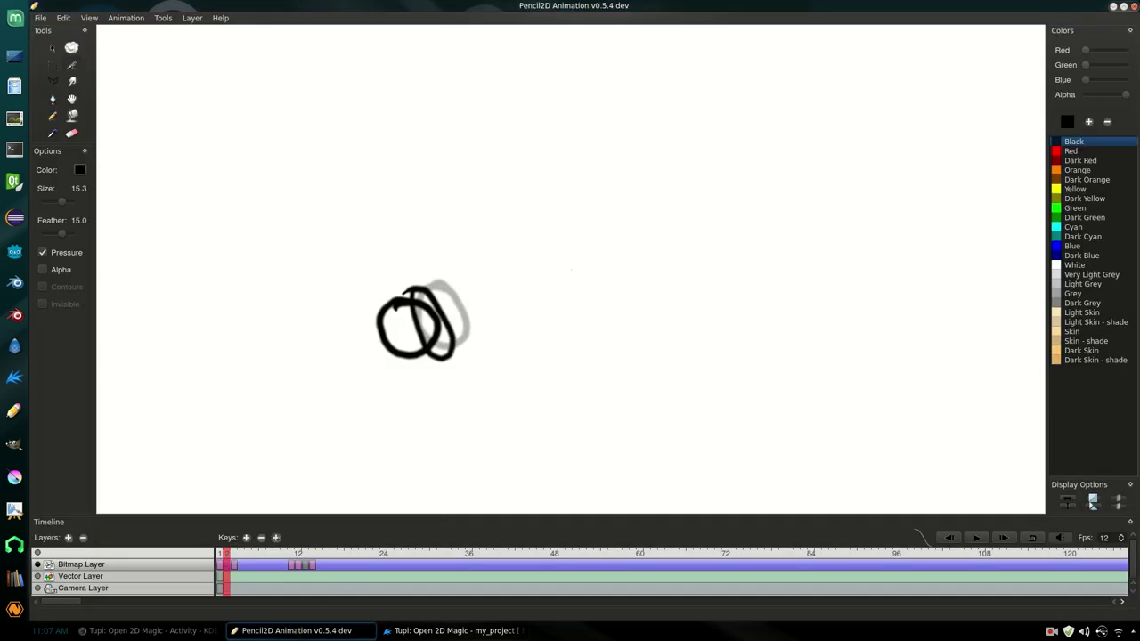
{"action": "left_click", "coordinate": [306, 630]}
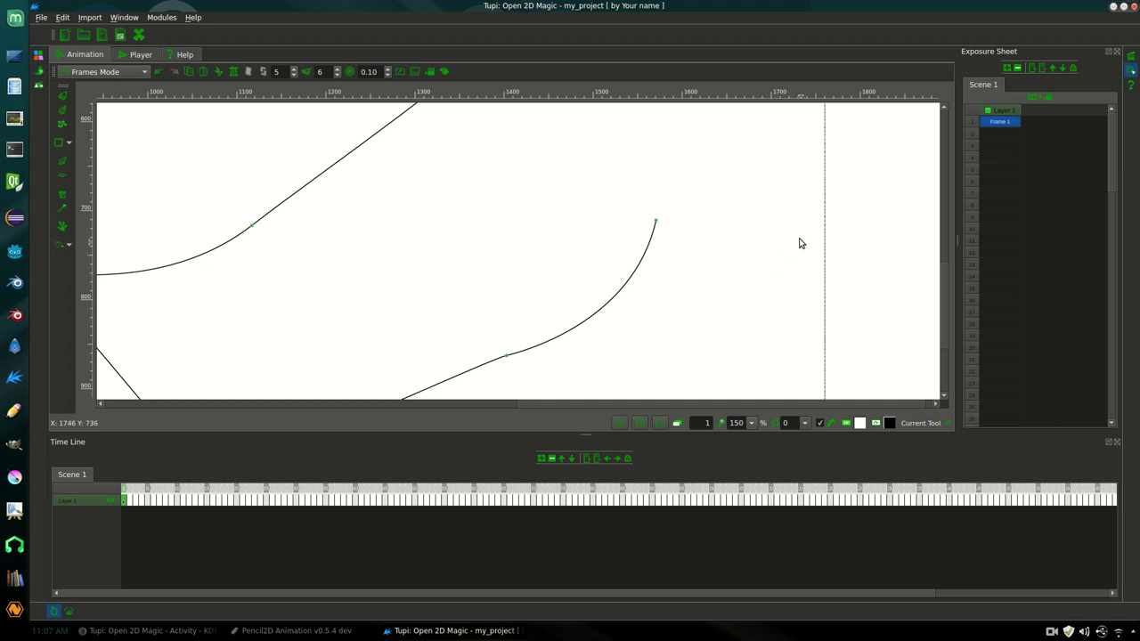
{"action": "left_click_drag", "start_coordinate": [944, 273], "coordinate": [927, 135]}
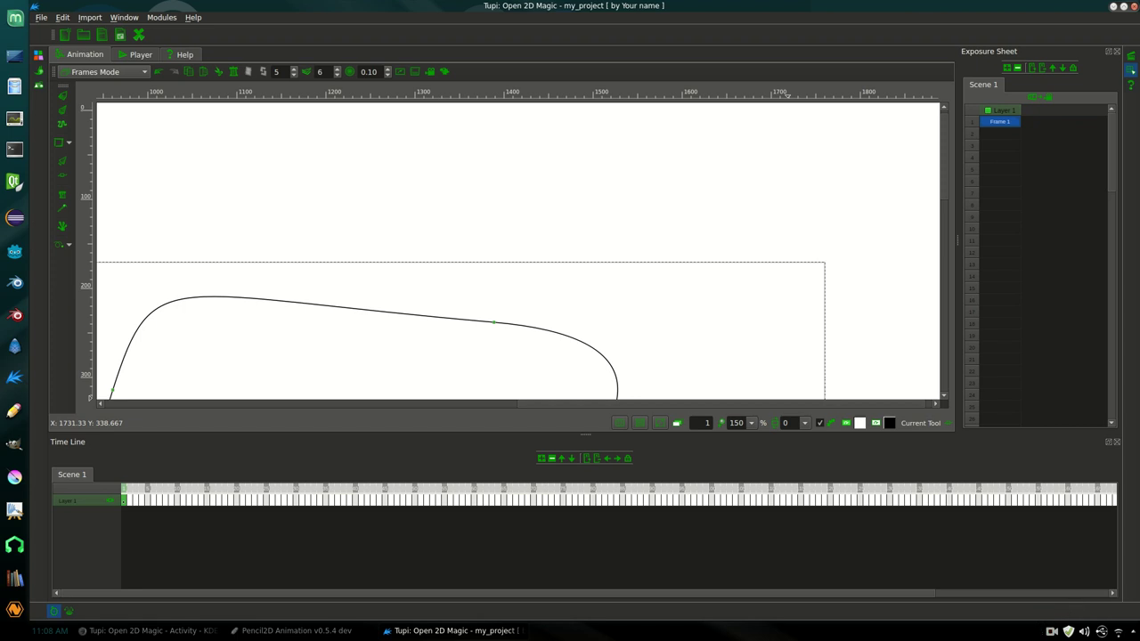
{"action": "left_click", "coordinate": [1054, 632]}
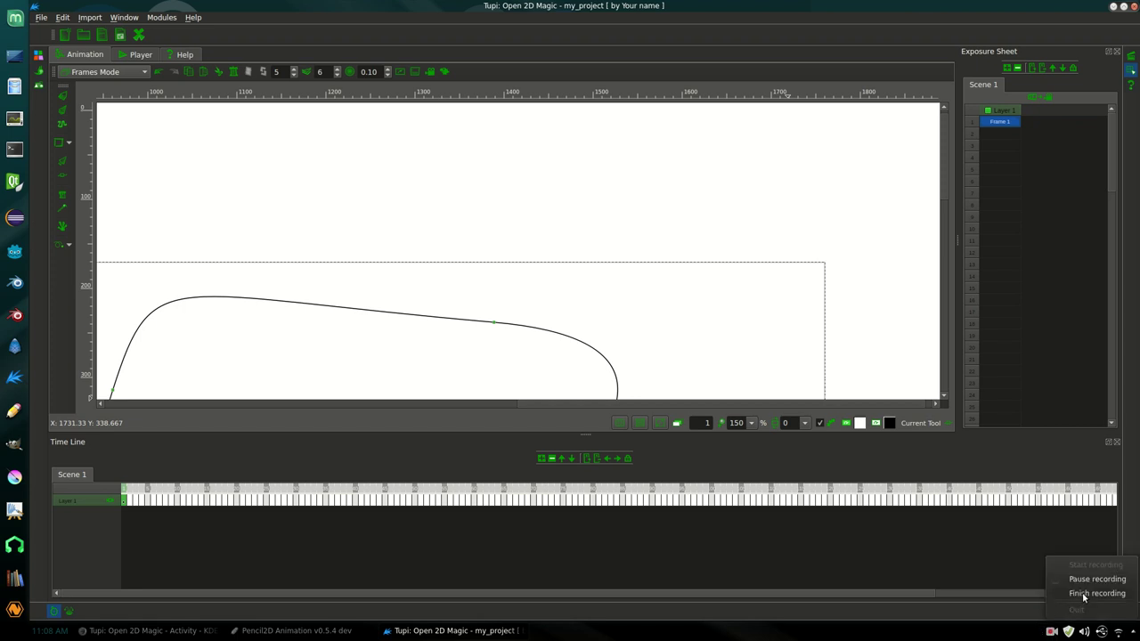